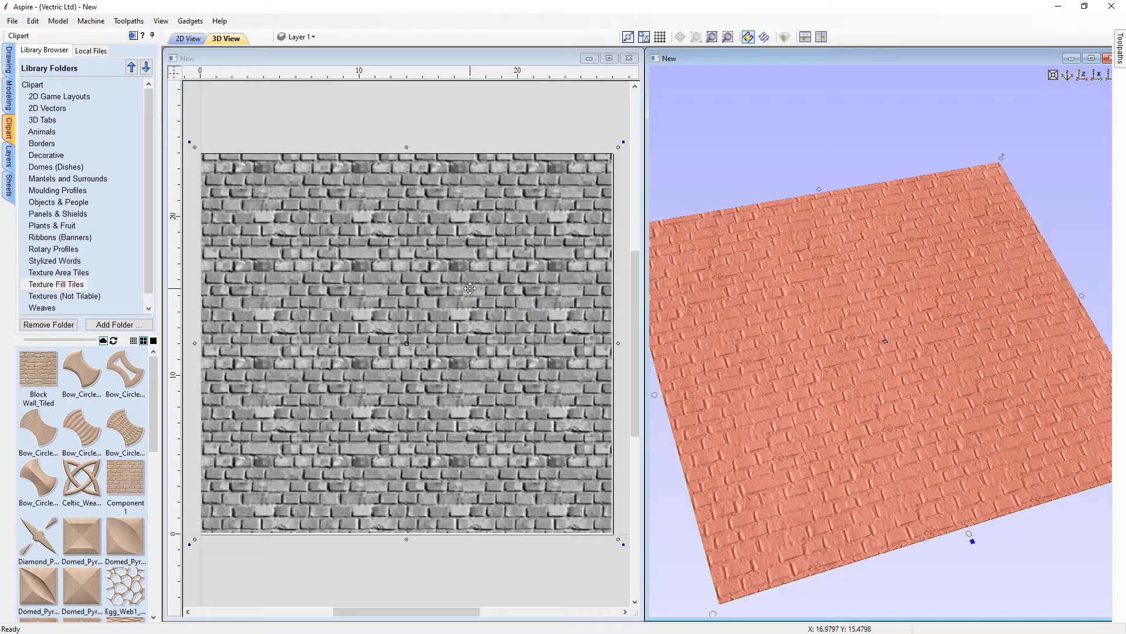
Step: Close the open brick texture file and create a new single-sided job 26 inches wide and 24 inches high
click(630, 59)
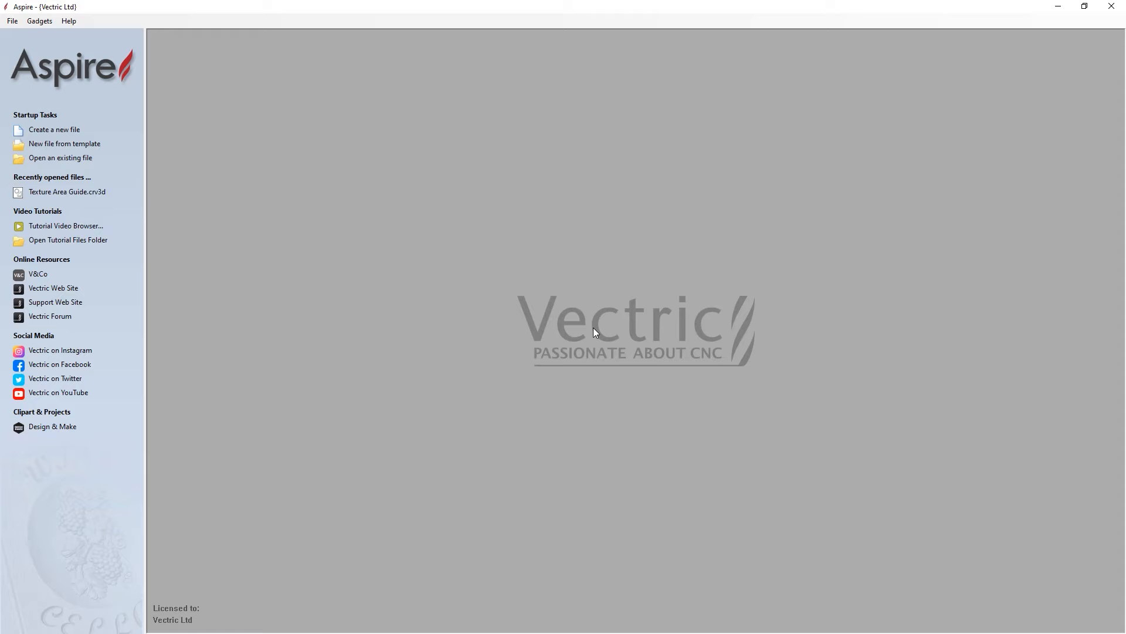
click(77, 131)
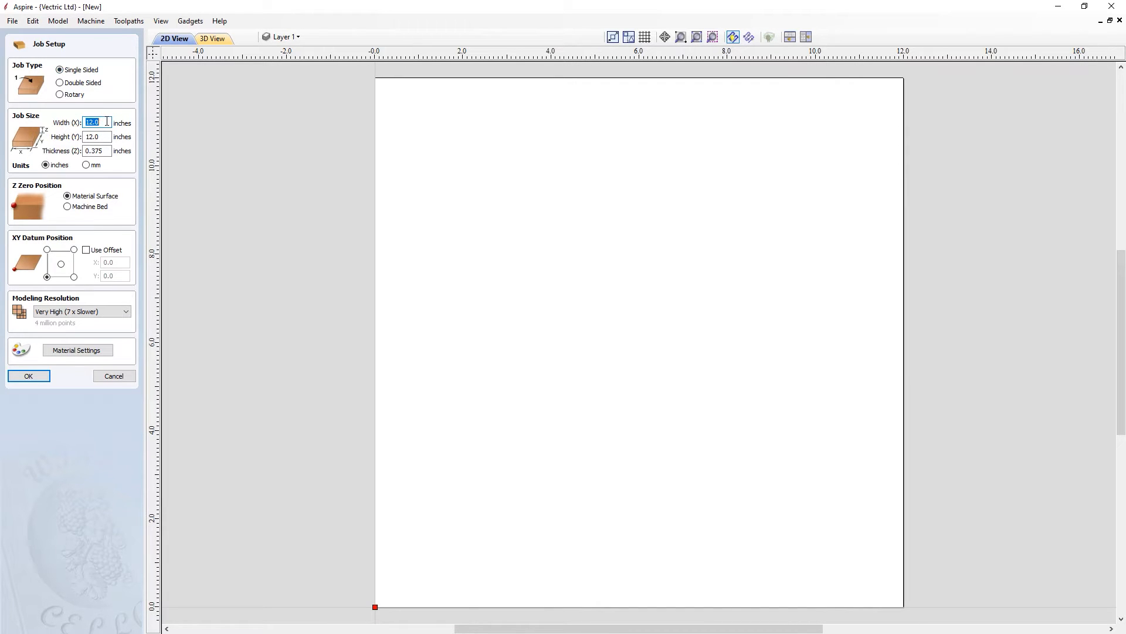
text(26)
key(Tab)
text(2)
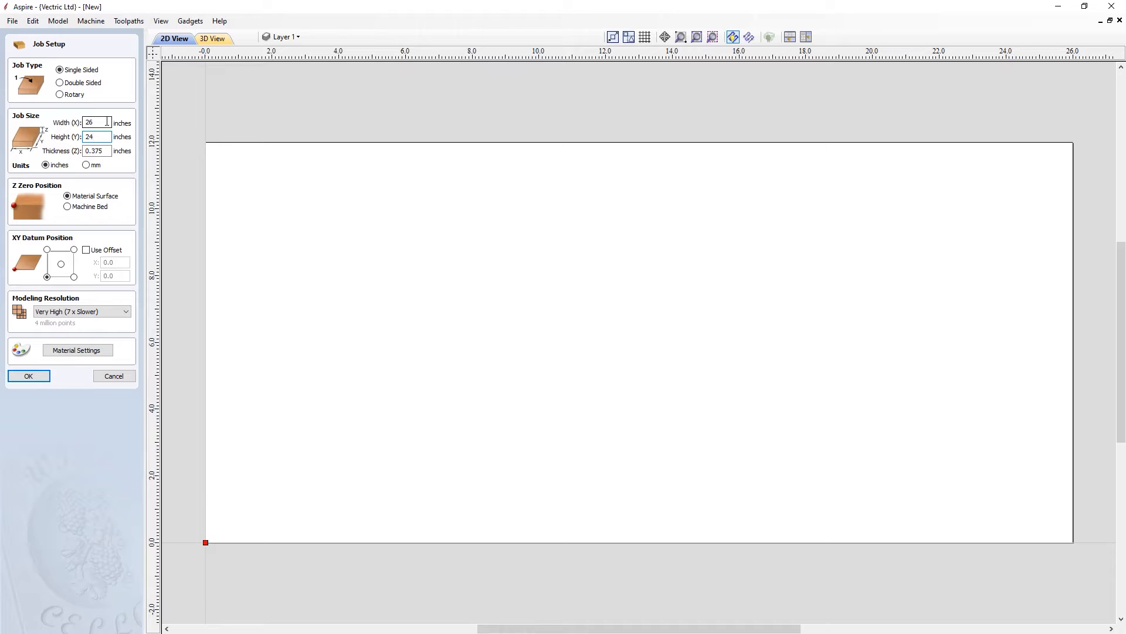
key(Tab)
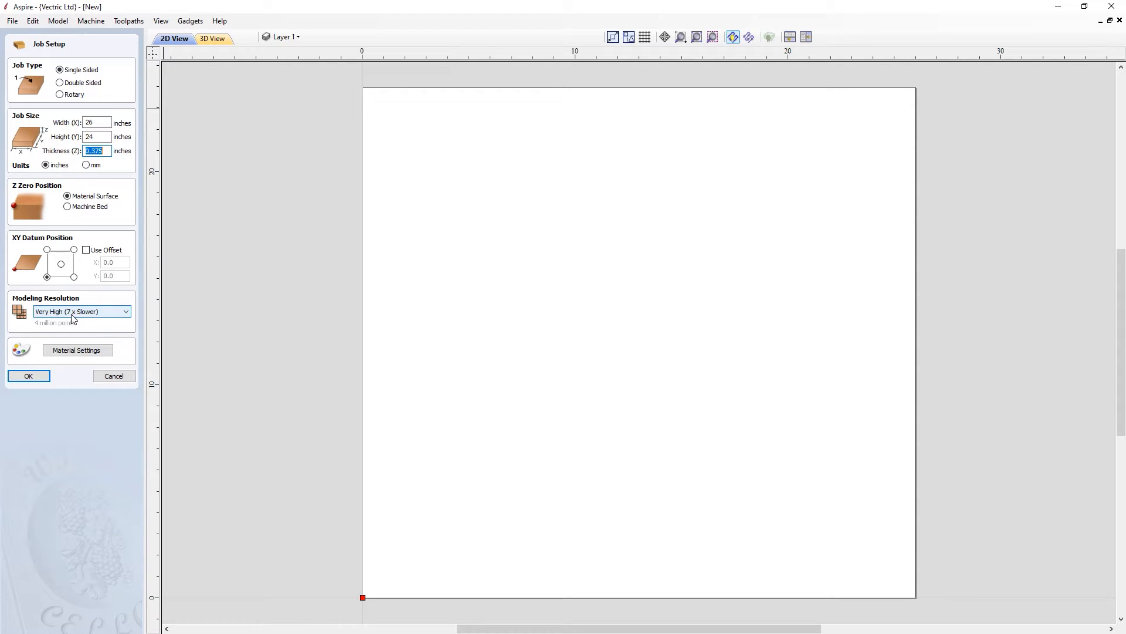
click(37, 379)
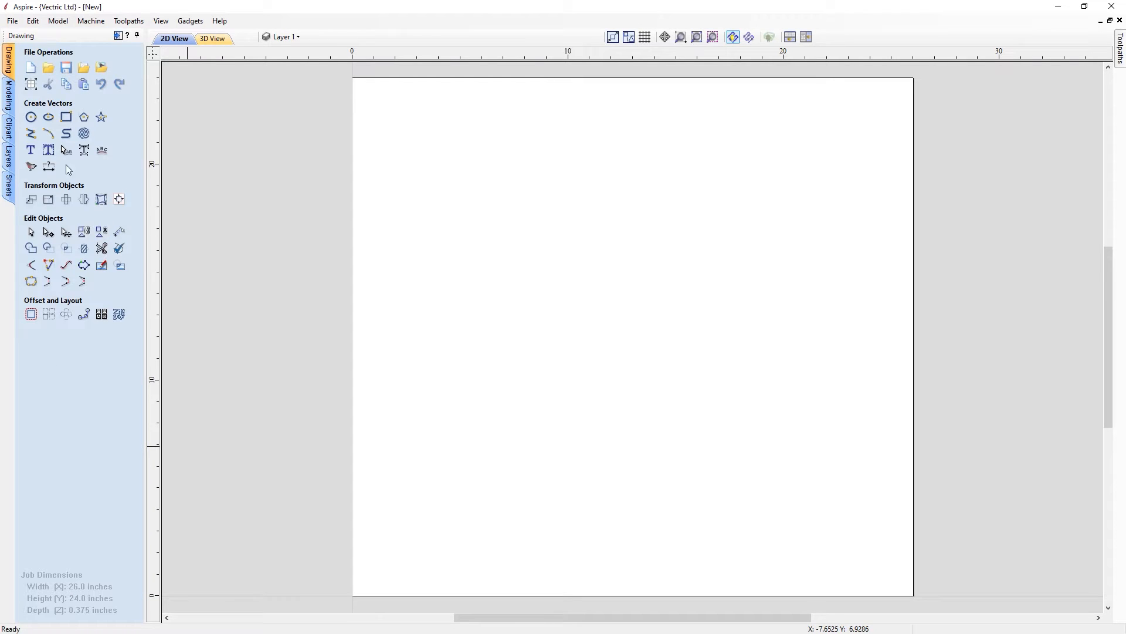
Step: Insert the Eagle_Head-50218-A model from the Animals clipart folder into the job
click(8, 130)
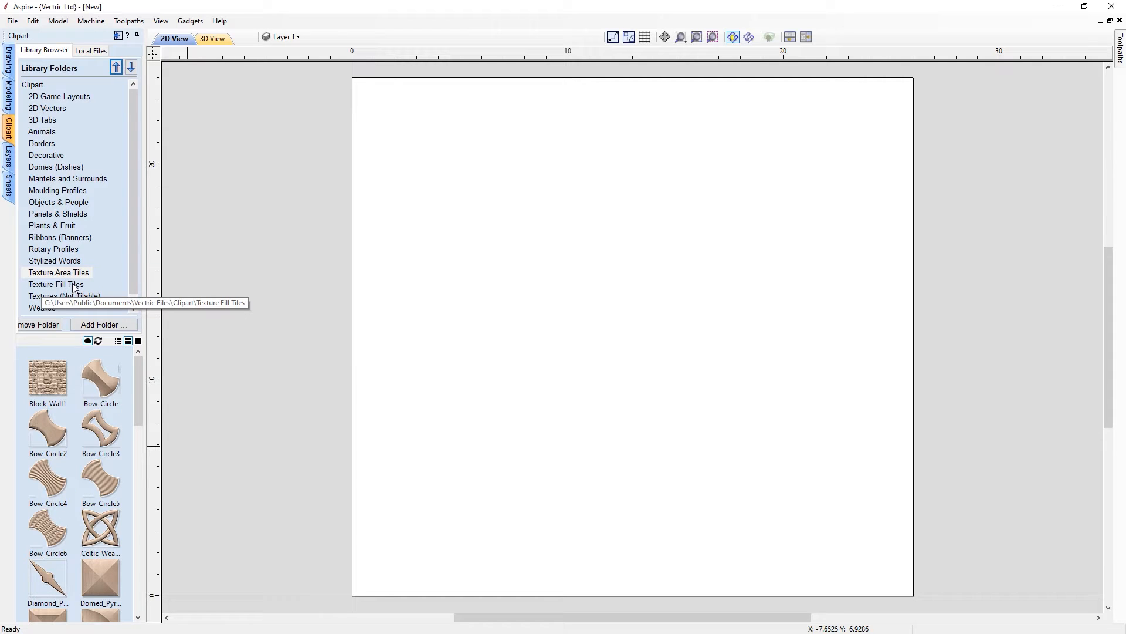
click(47, 132)
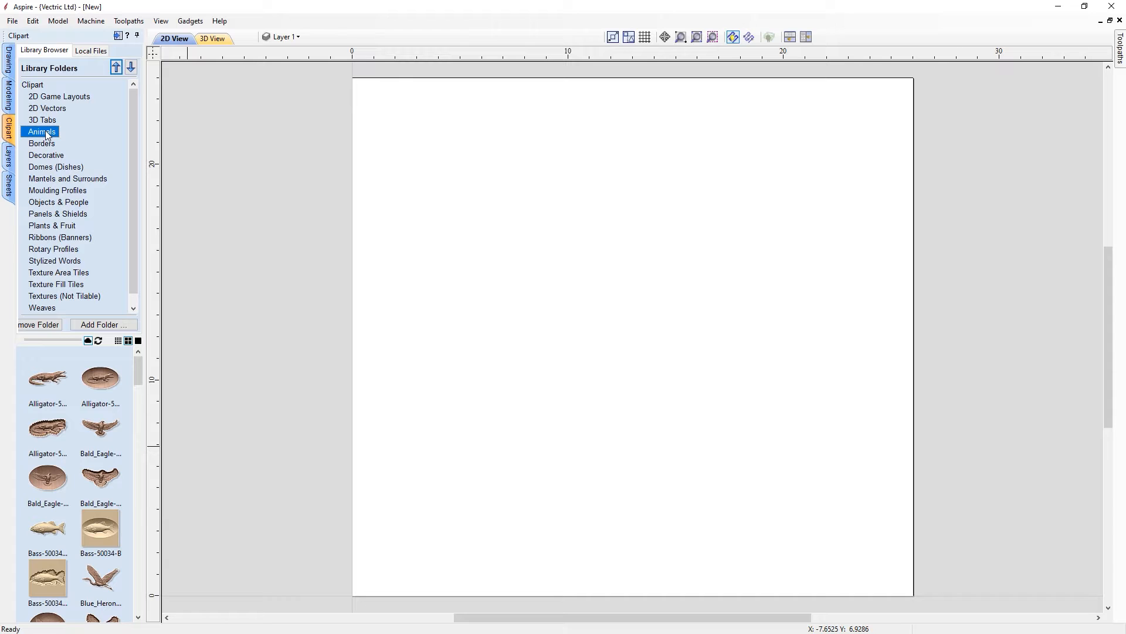
drag(138, 365, 124, 452)
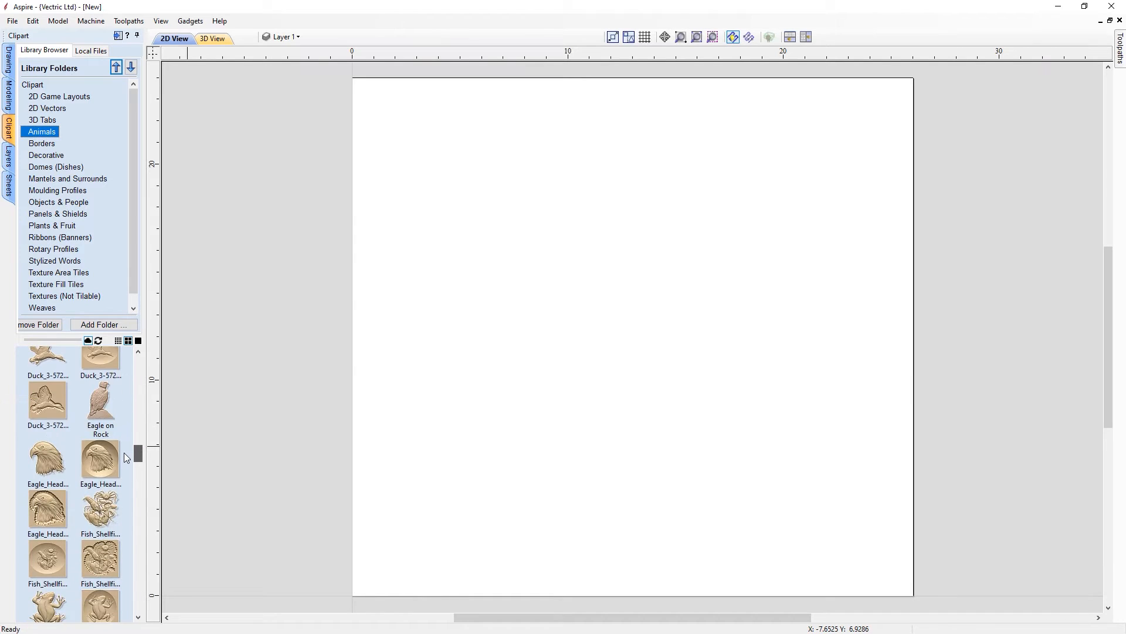
double_click(42, 462)
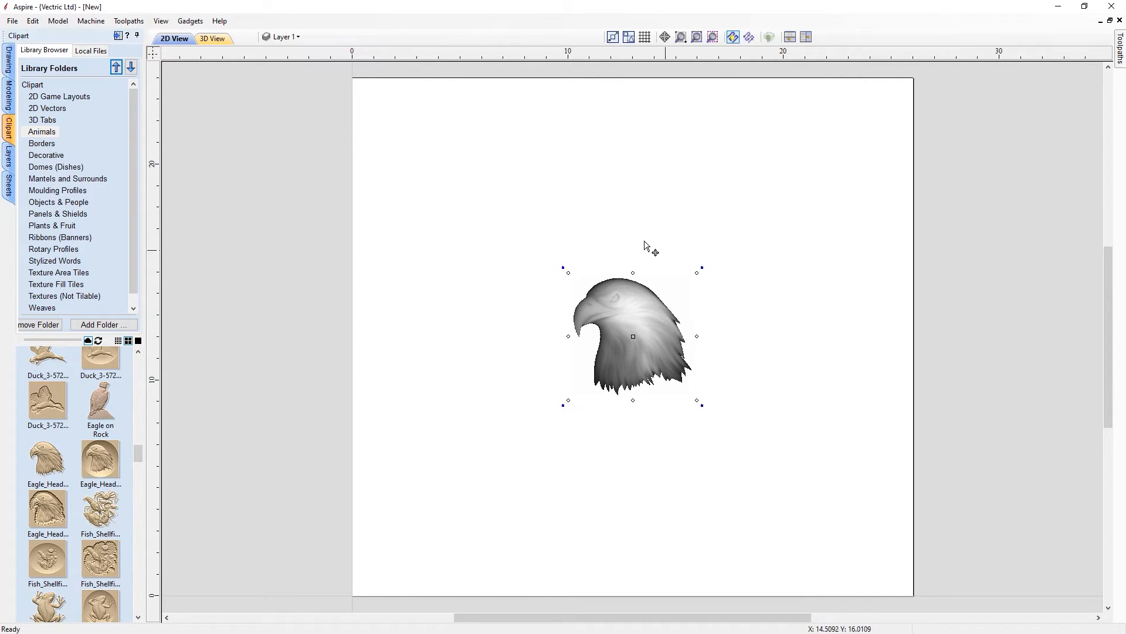
Step: Show the 2D and 3D views side by side and set the 3D view to isometric
click(806, 37)
drag(797, 500, 886, 389)
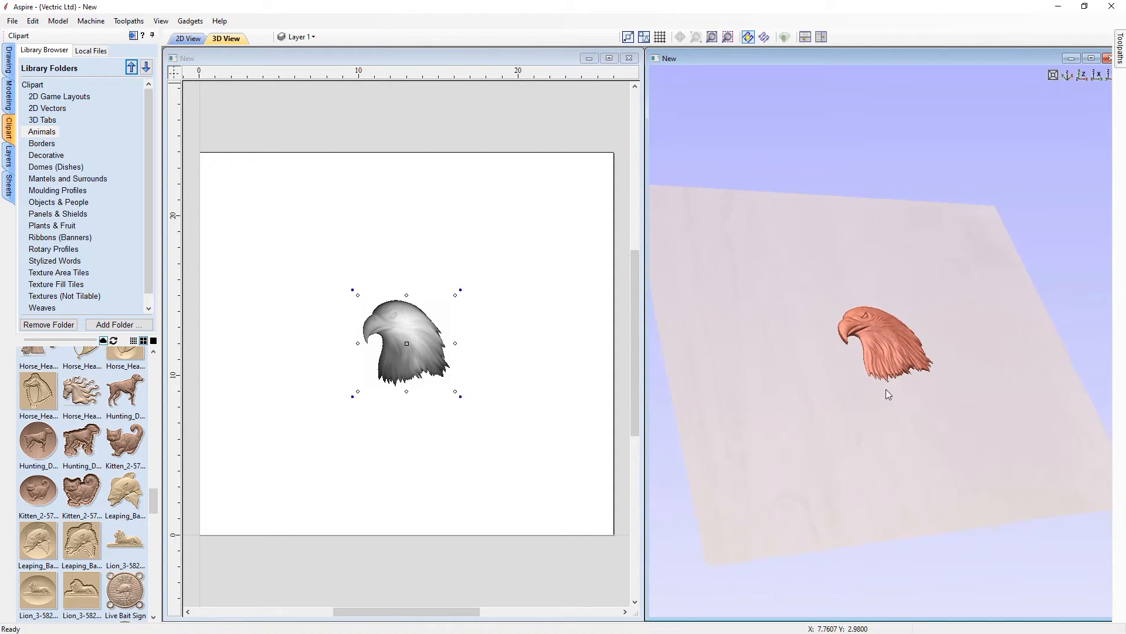
click(1069, 75)
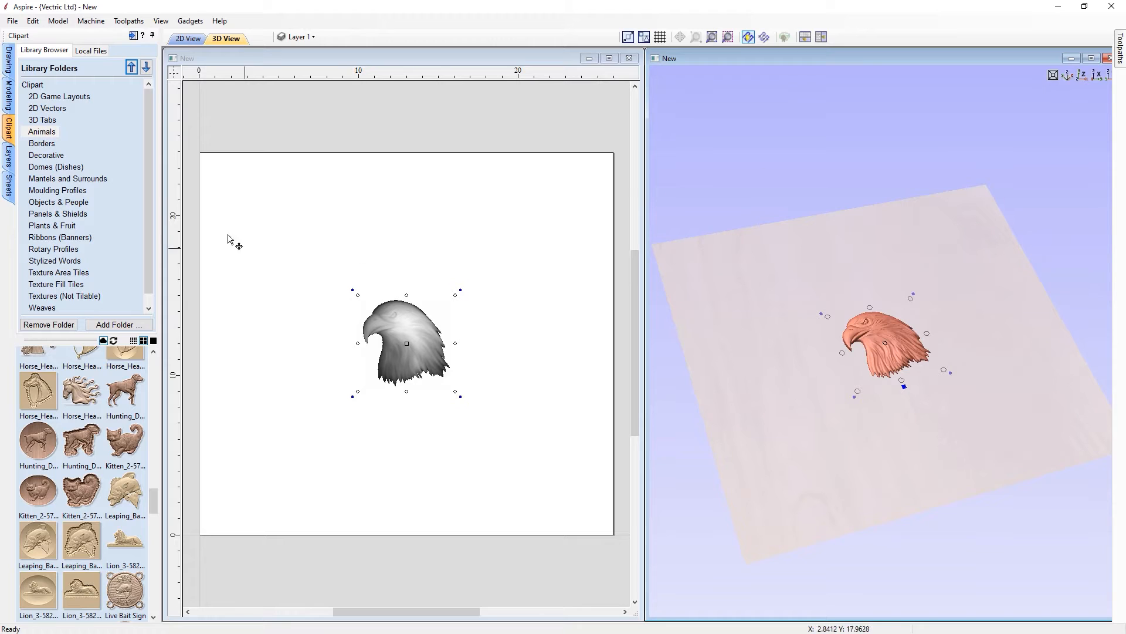
Step: Create a texture area from the eagle head with 0% spacing and shift, combined by merging
click(9, 94)
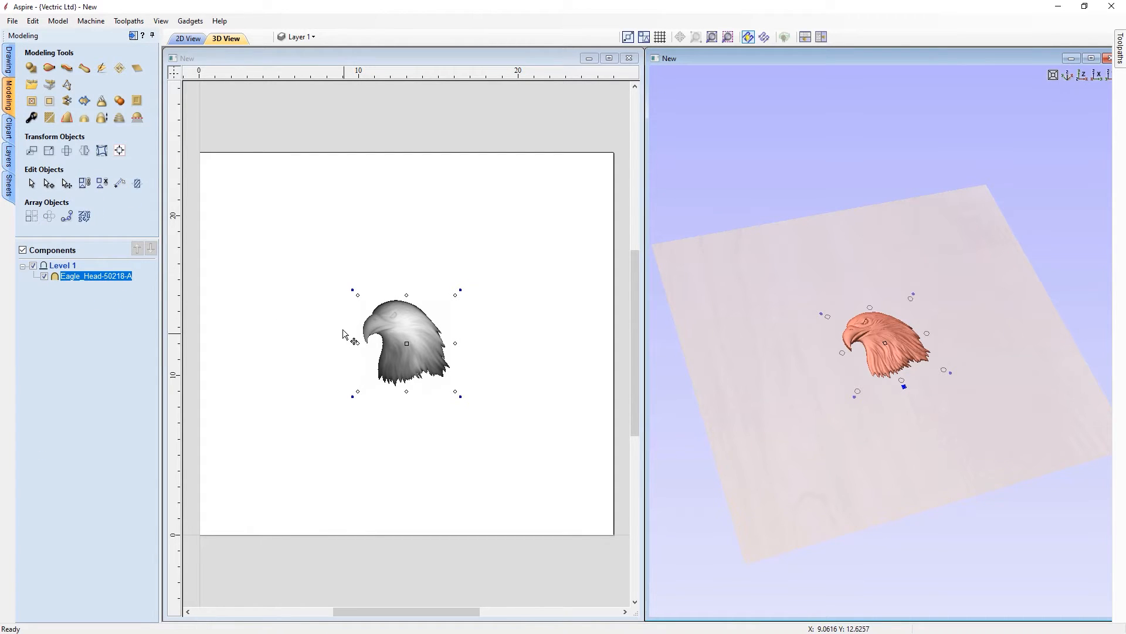
click(119, 68)
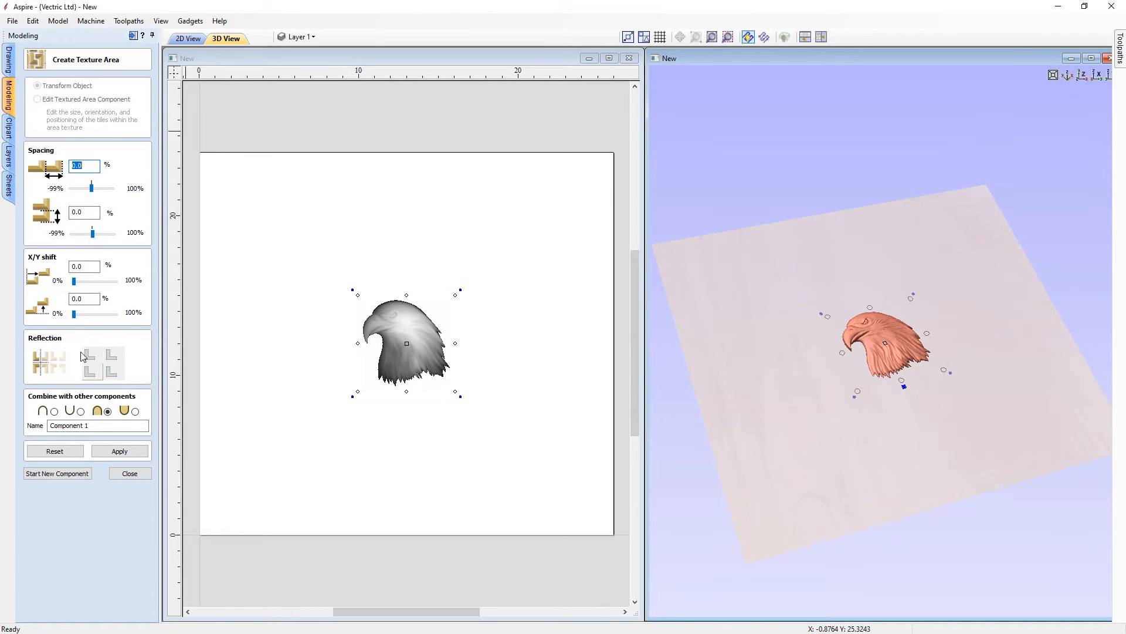
click(112, 451)
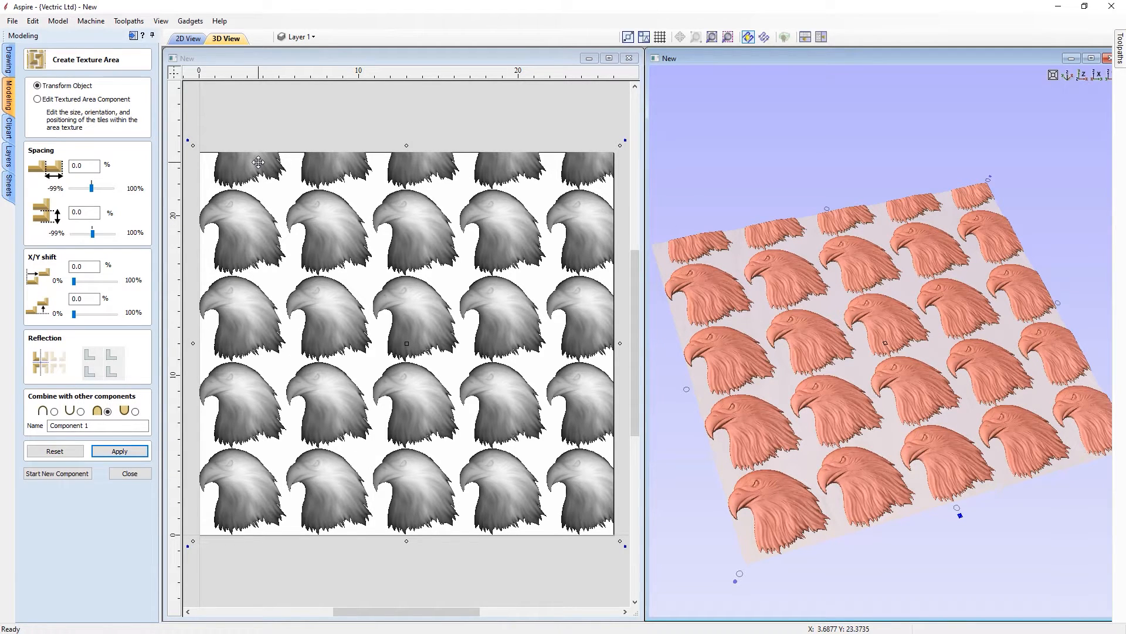
click(131, 474)
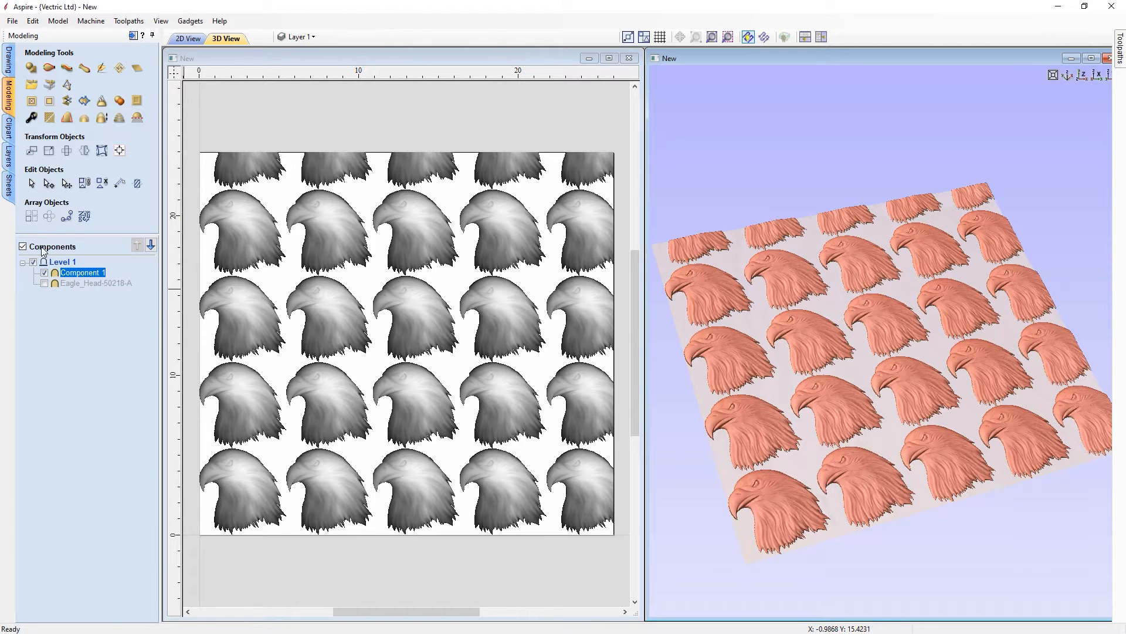
Step: Temporarily show the original Eagle_Head-50218-A component together with the tiled texture and hide it again
mouse_move(98, 275)
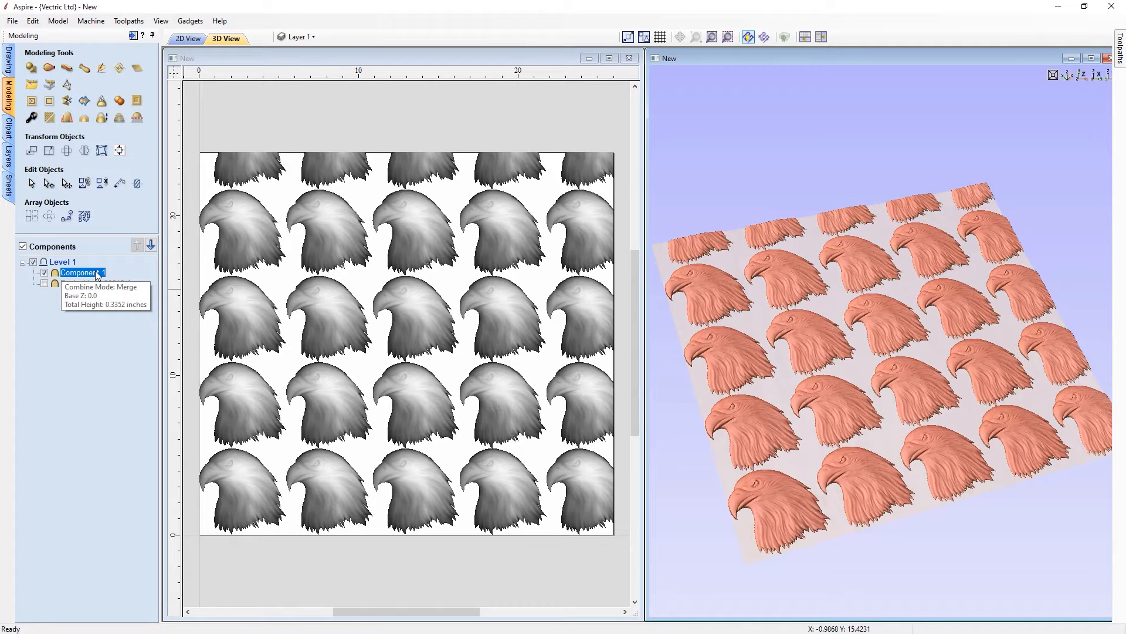
click(45, 284)
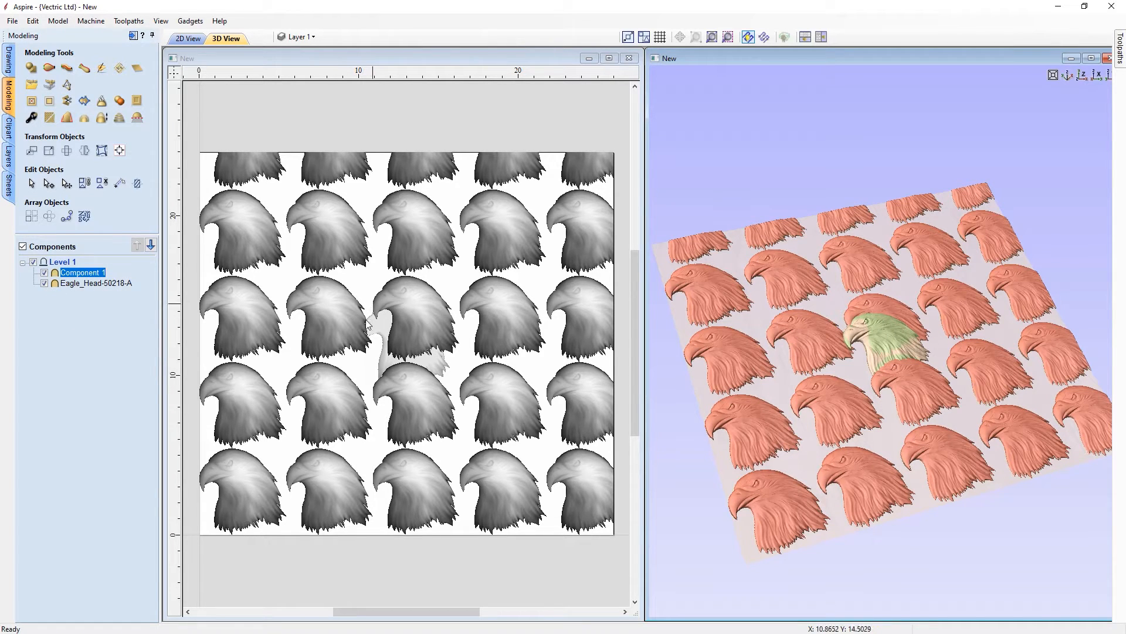
click(44, 283)
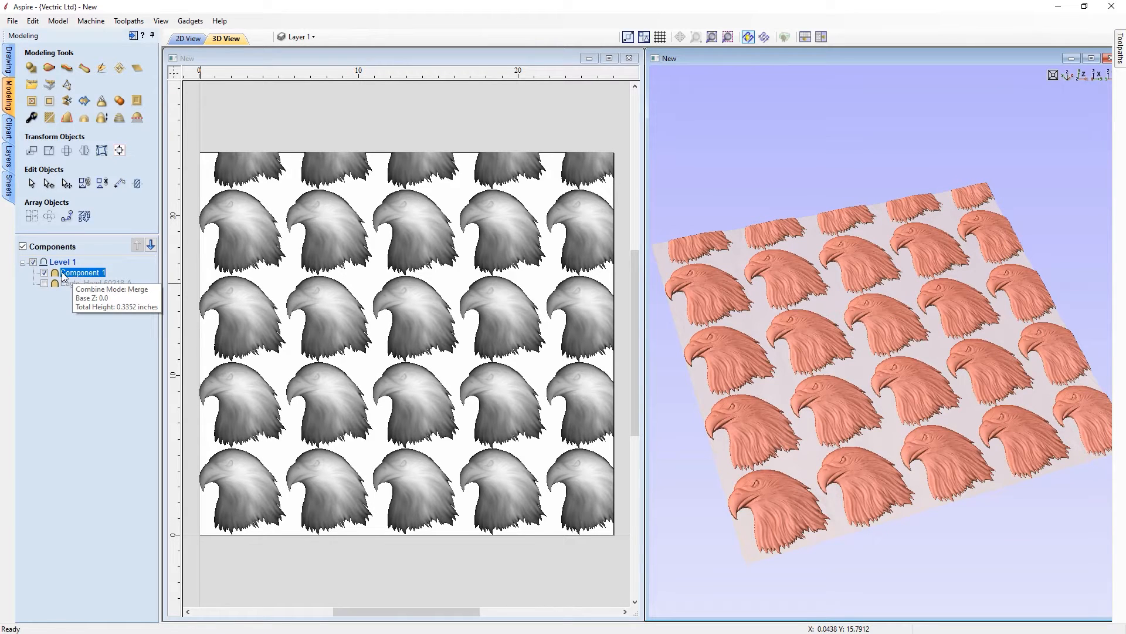
Step: Resize the tiled eagle texture to about 17.2 × 15.9 inches, enlarge it back over the job area, and rotate it diagonally
drag(877, 325, 927, 280)
drag(487, 267, 420, 309)
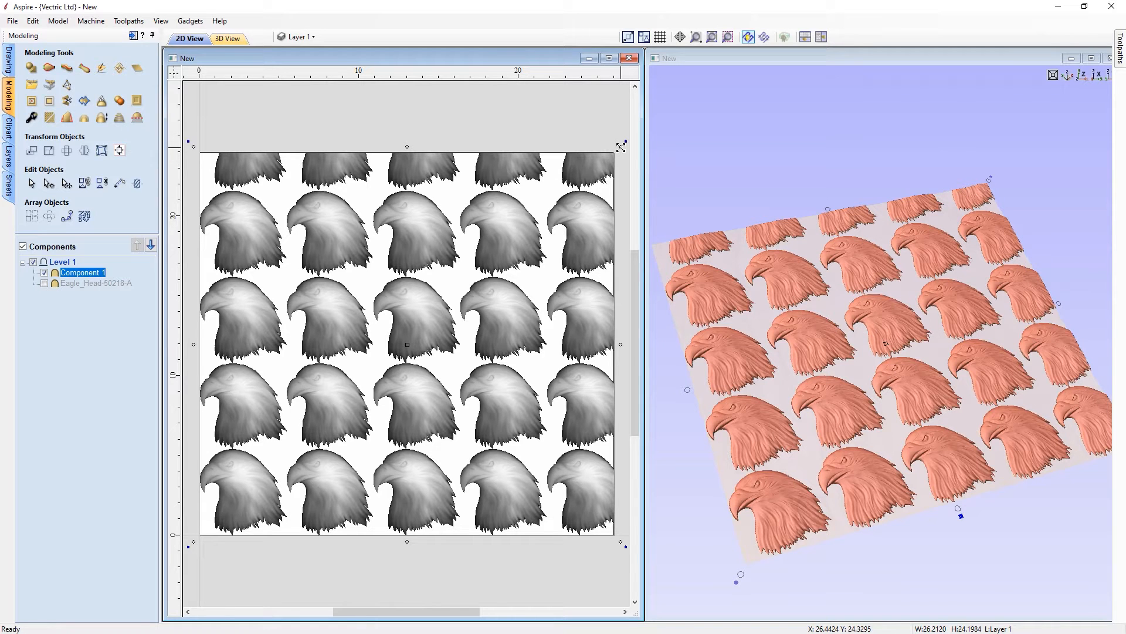
drag(620, 147, 480, 275)
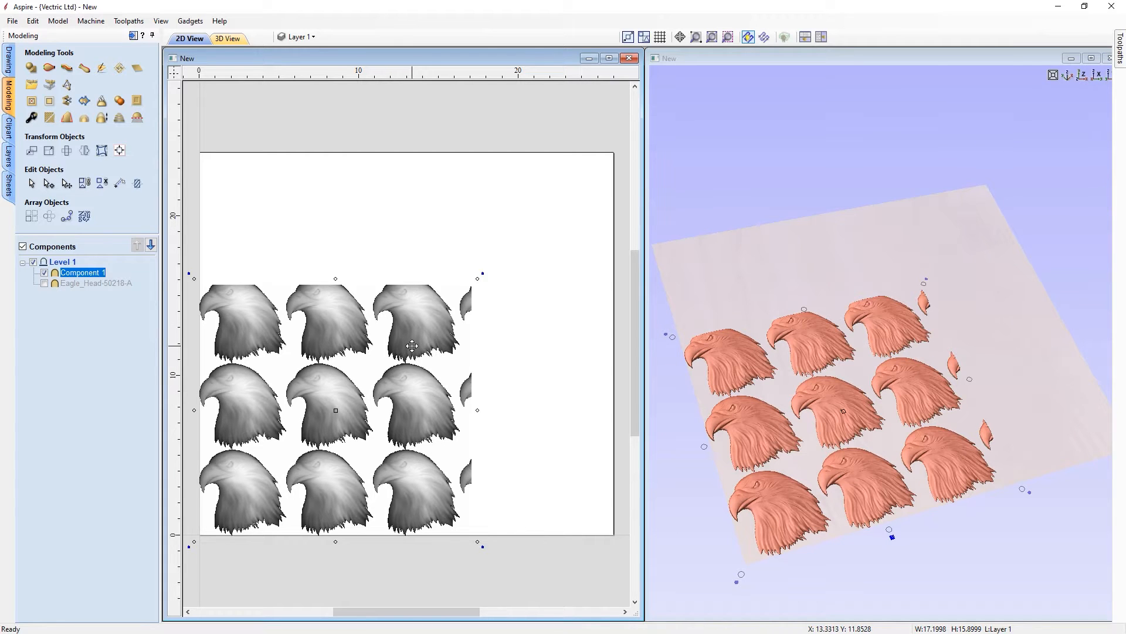
drag(478, 278, 626, 150)
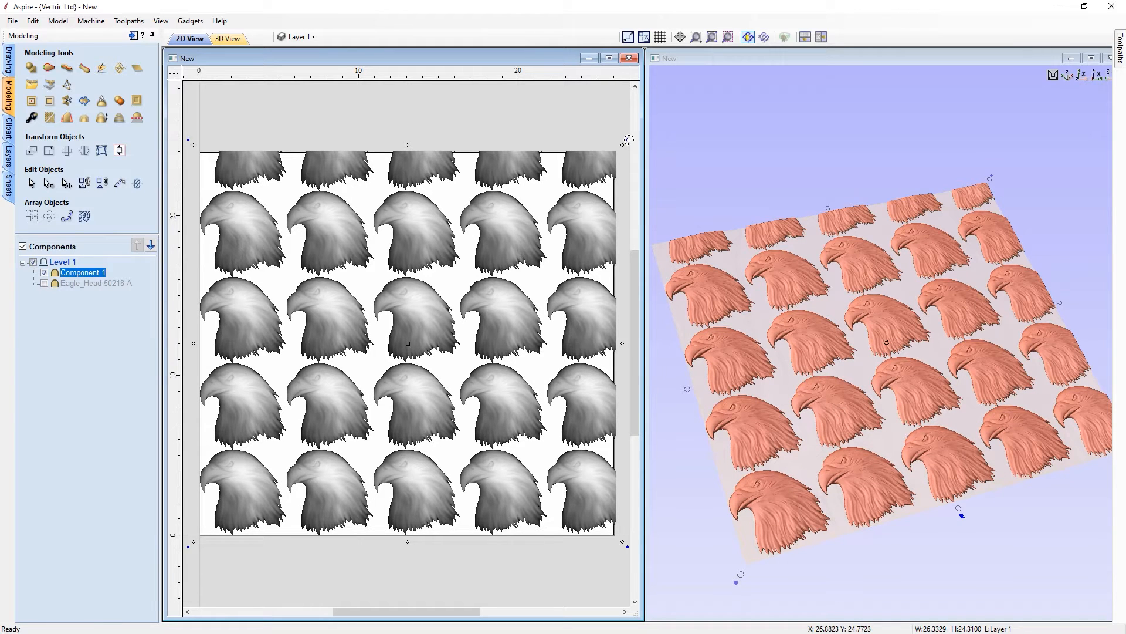
drag(629, 140, 423, 92)
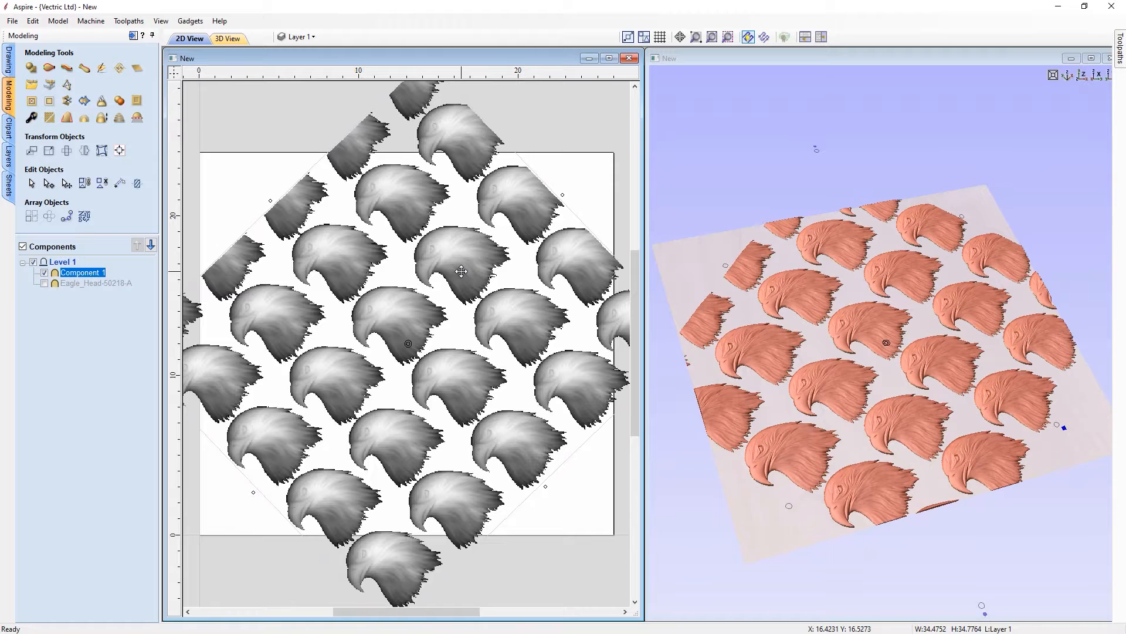
Step: Delete the rotated texture component and make the original eagle head component visible again
key(Delete)
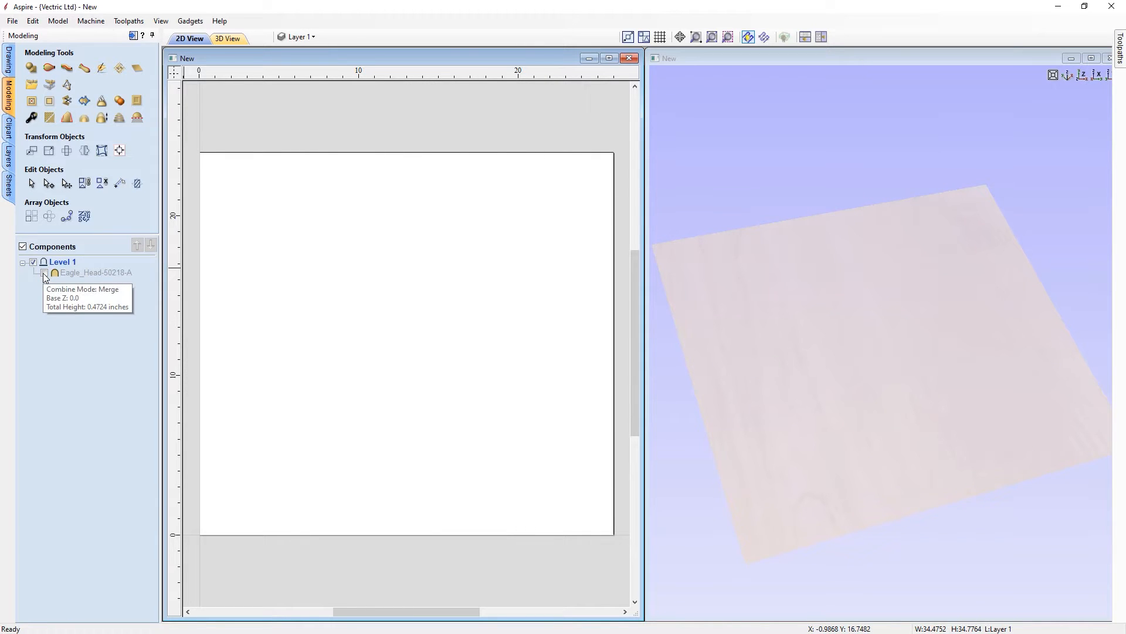
click(45, 273)
Step: Scale the single eagle head down to about 2.6 × 2.58 inches
click(378, 321)
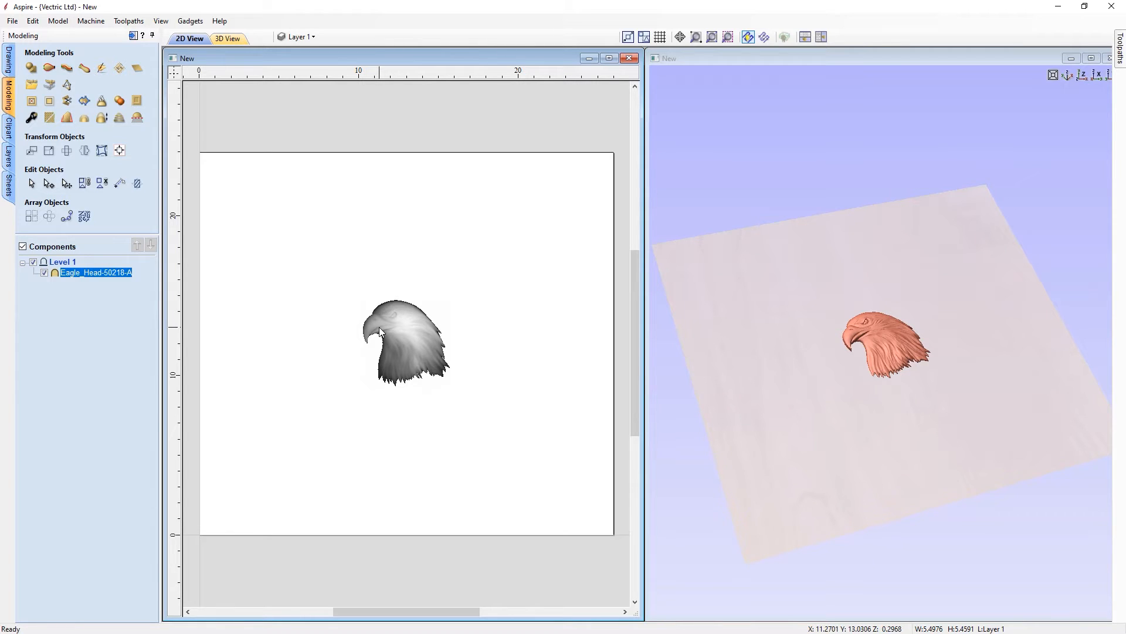
click(408, 333)
drag(453, 299, 421, 326)
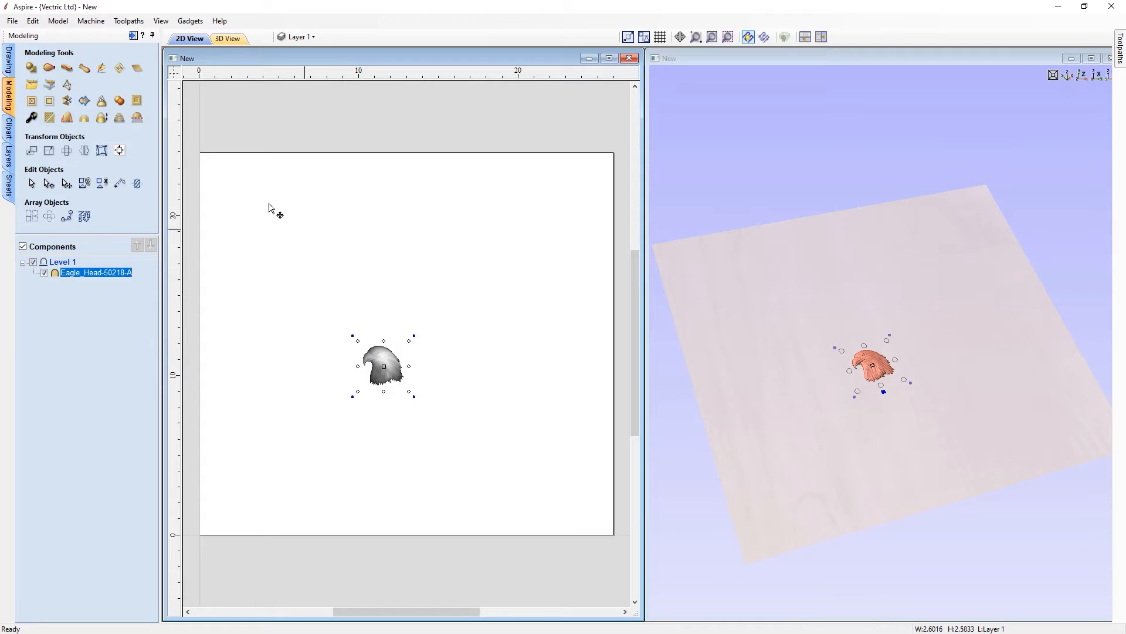
Step: Try tiling the reduced eagle head across the whole job with Create Texture Area, and reset the result
click(120, 69)
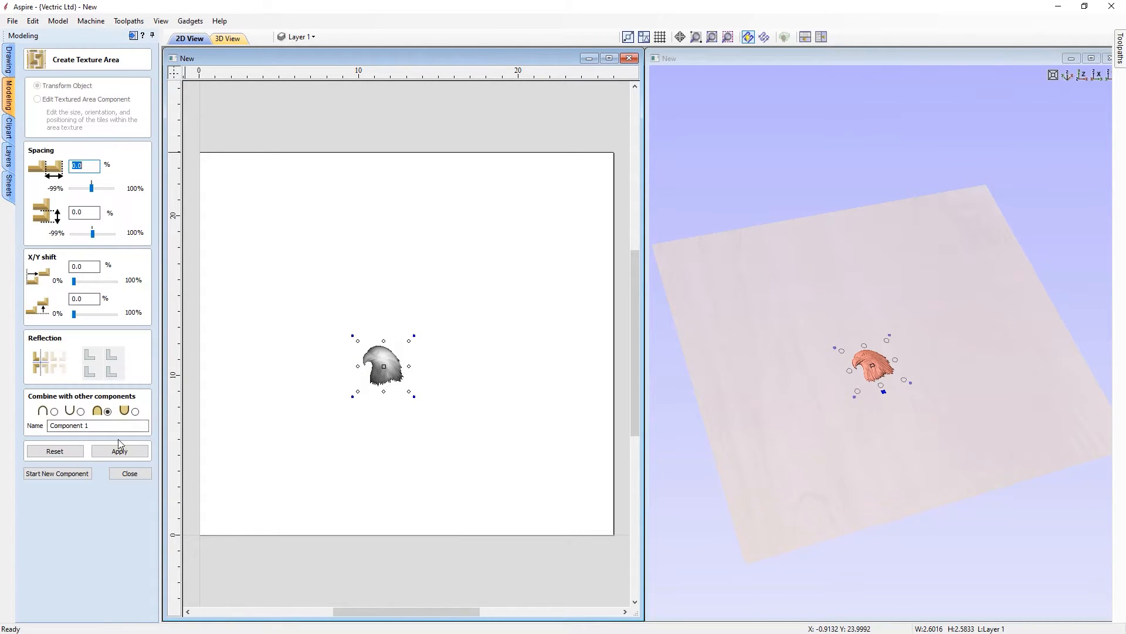
click(119, 453)
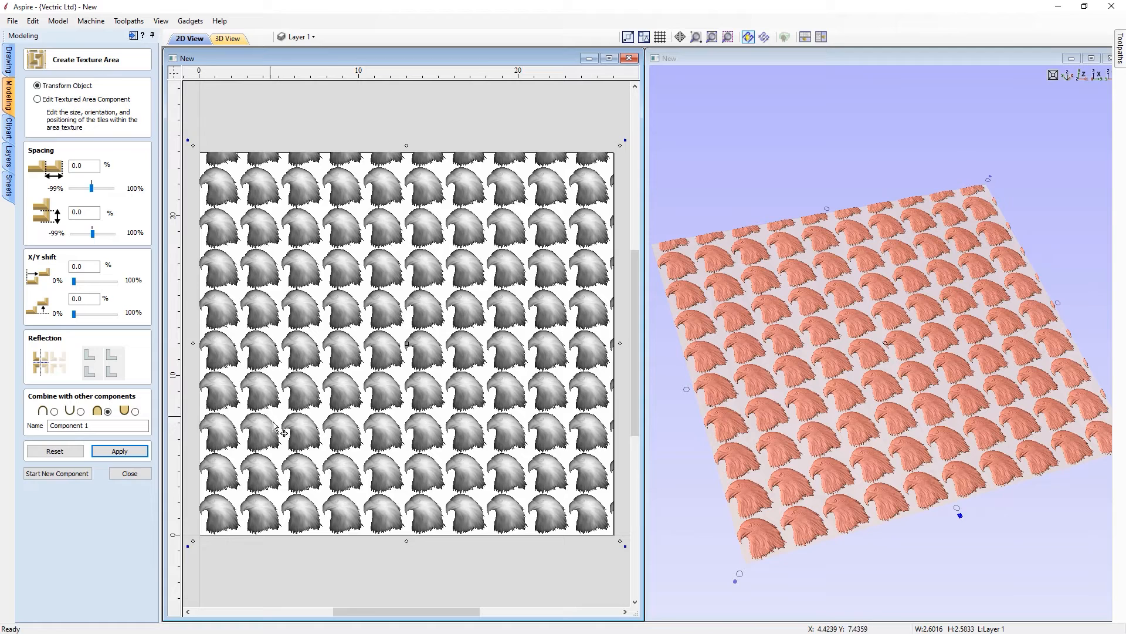
click(55, 450)
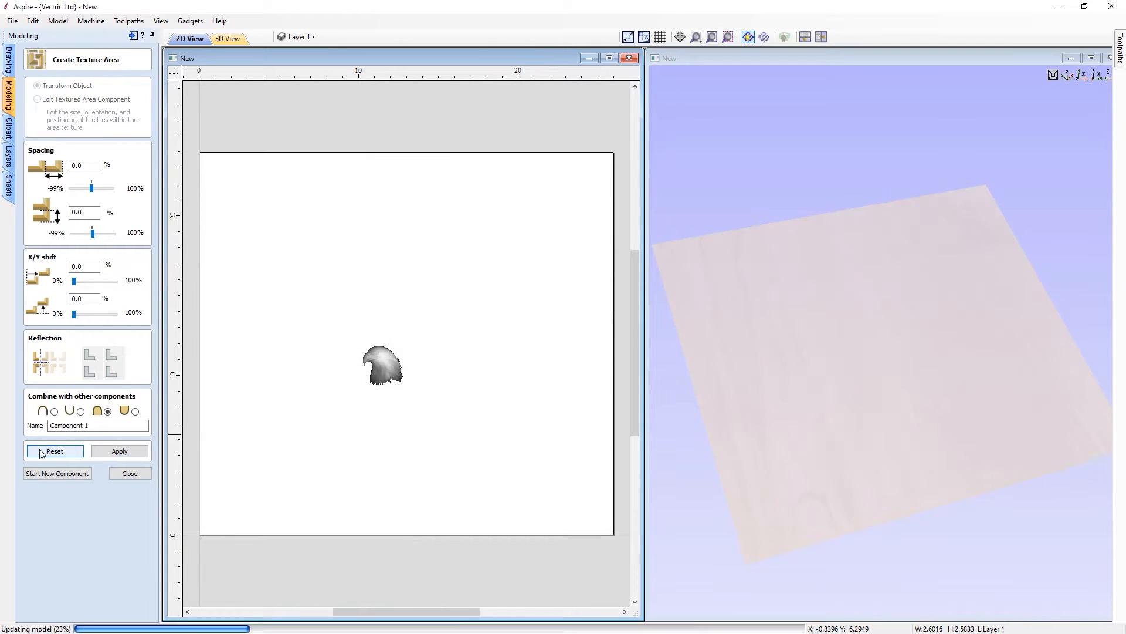
click(129, 473)
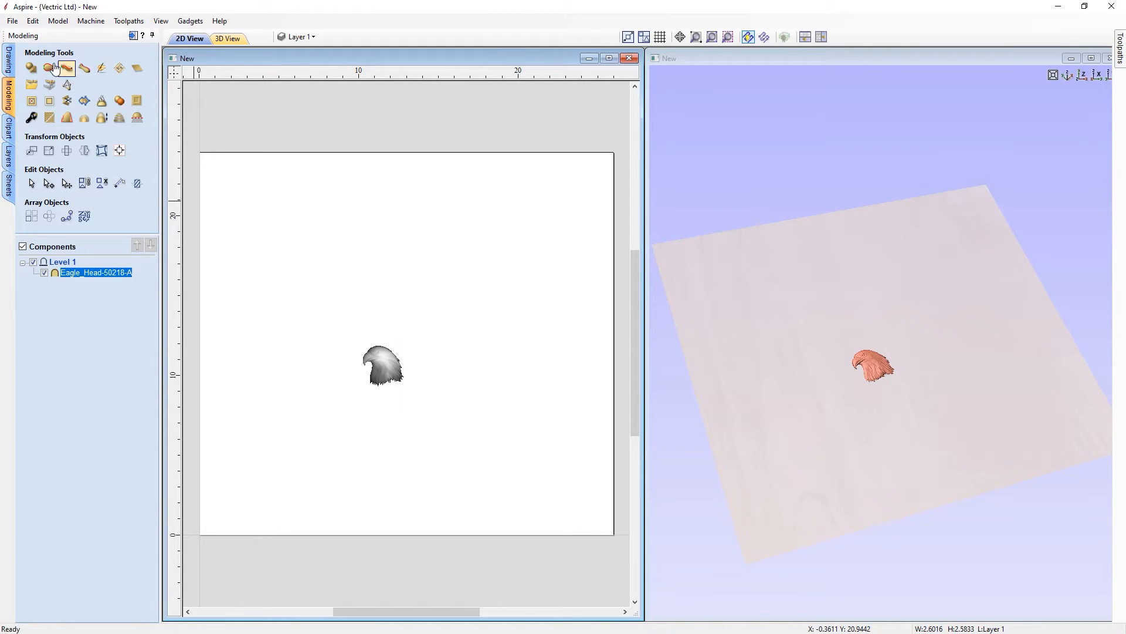
Step: Draw an ellipse 15 inches wide and 6 inches high, centred on the job at X 13, Y 12
click(12, 55)
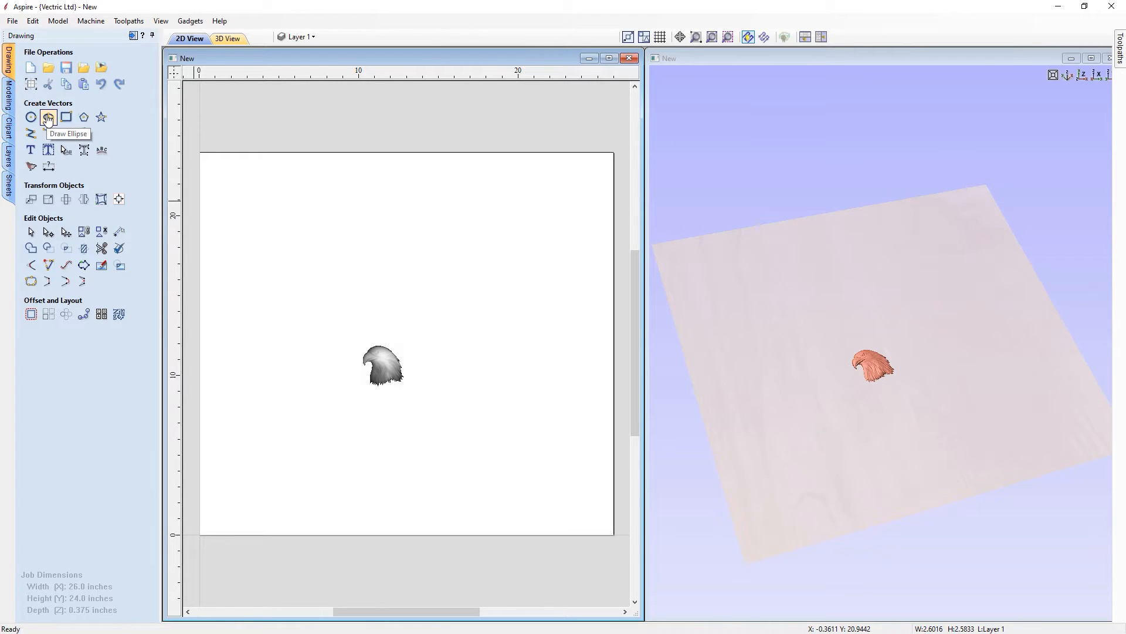
click(48, 118)
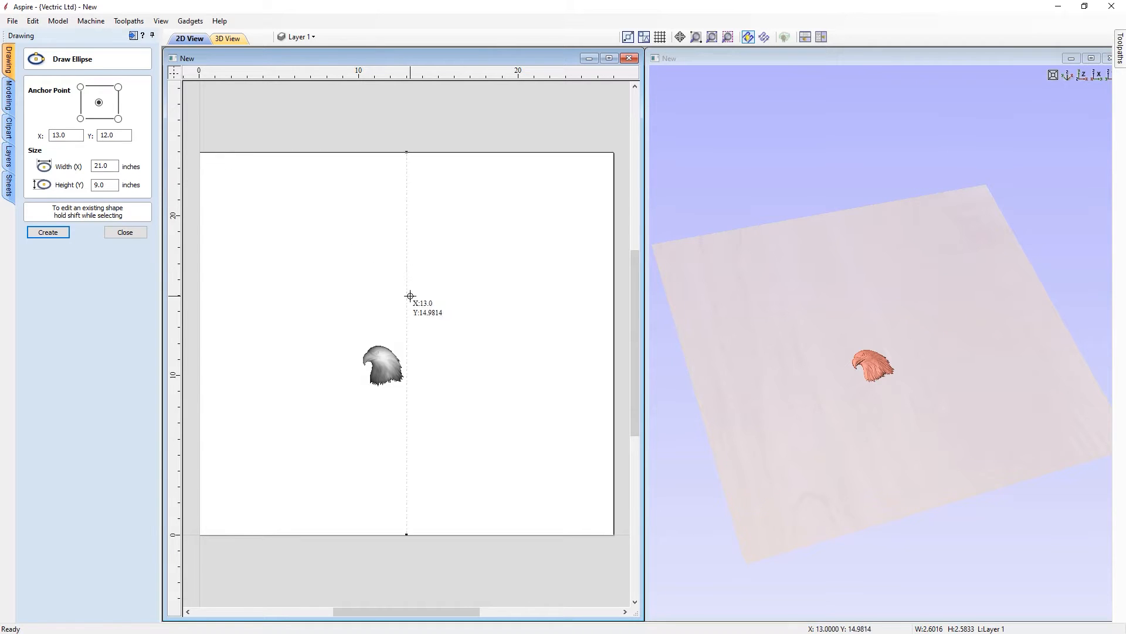
drag(407, 343, 526, 391)
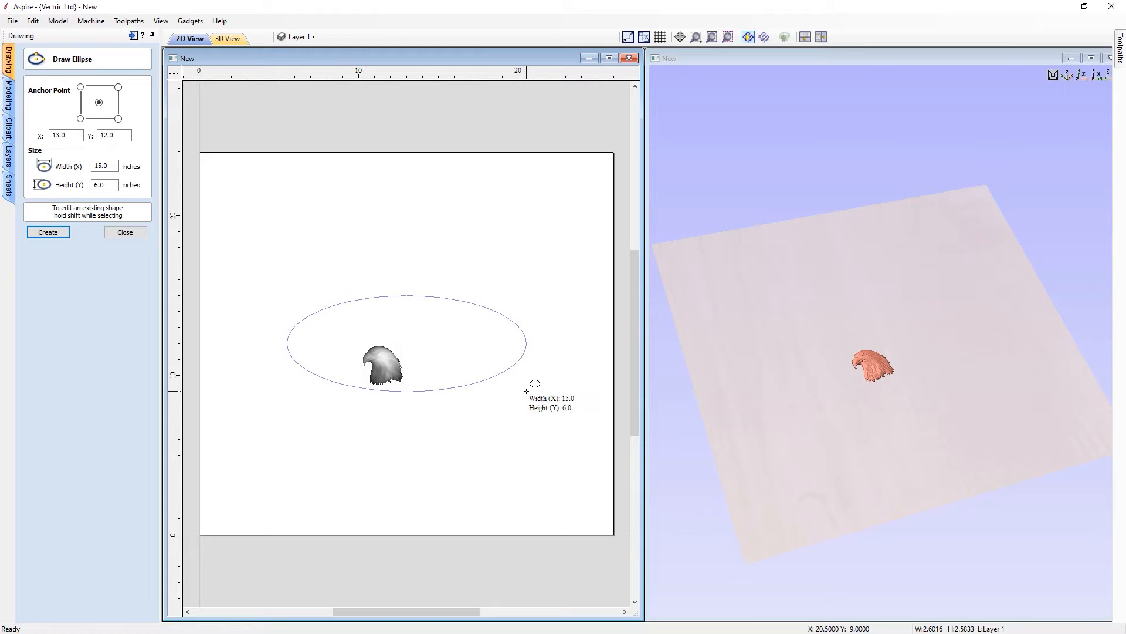
drag(527, 391, 526, 391)
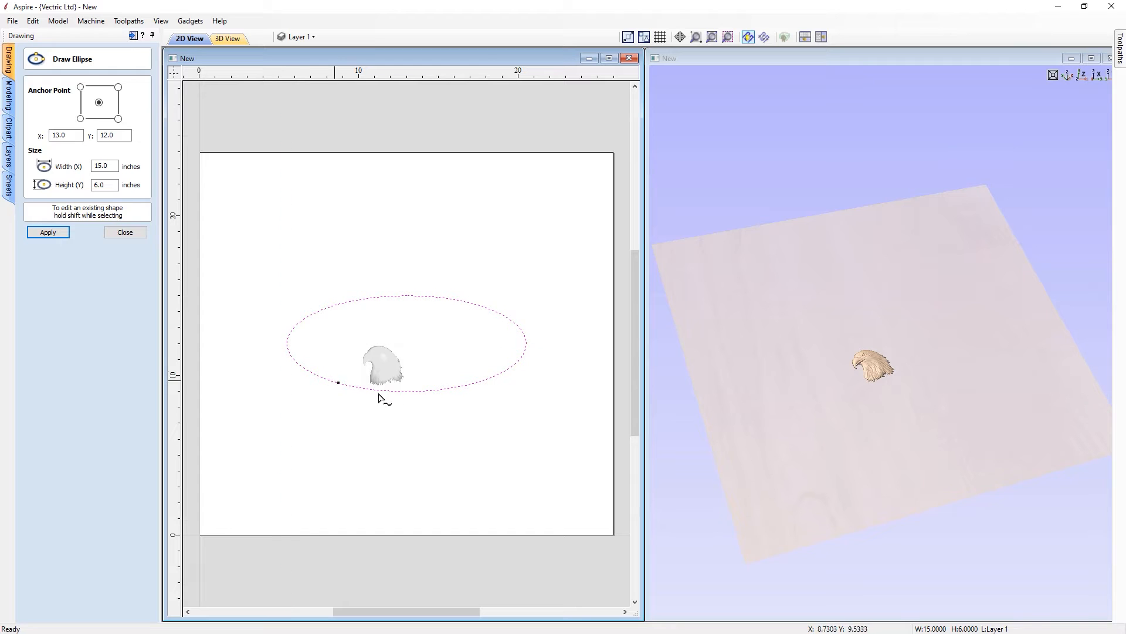
click(125, 232)
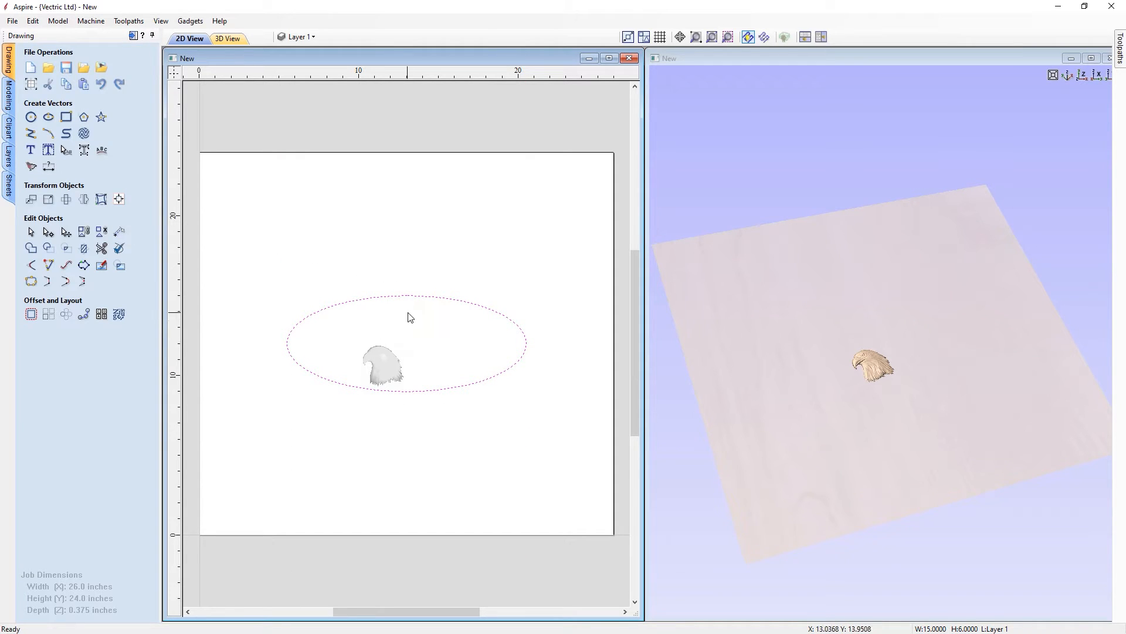
Step: Fill the ellipse with a texture area tiled from the eagle head component, using default spacing
click(8, 94)
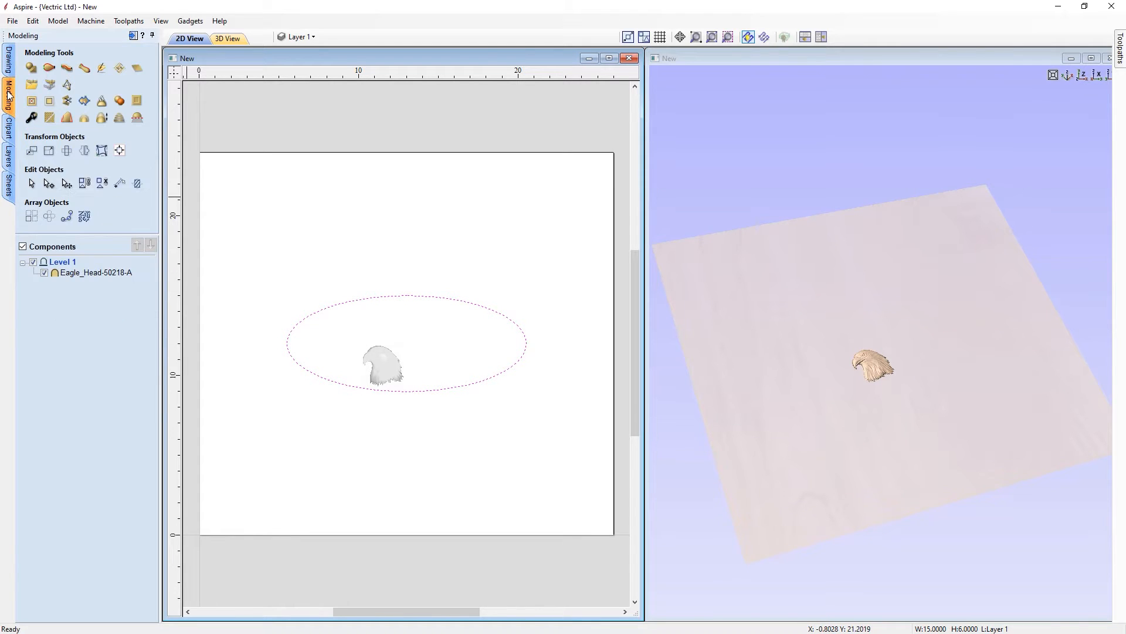
click(387, 372)
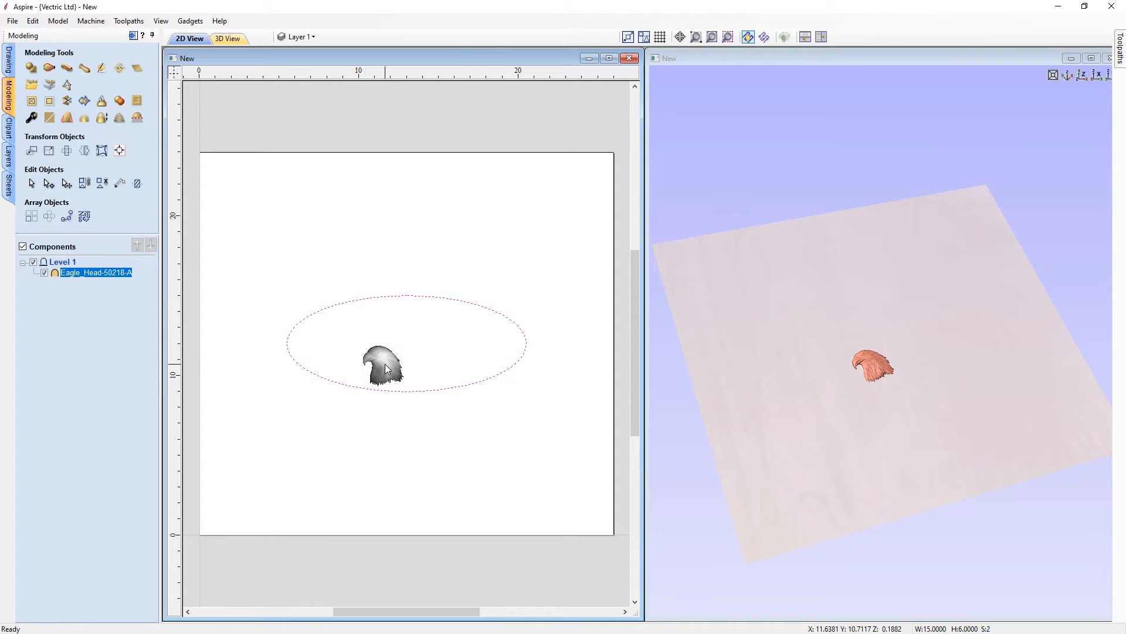
click(121, 70)
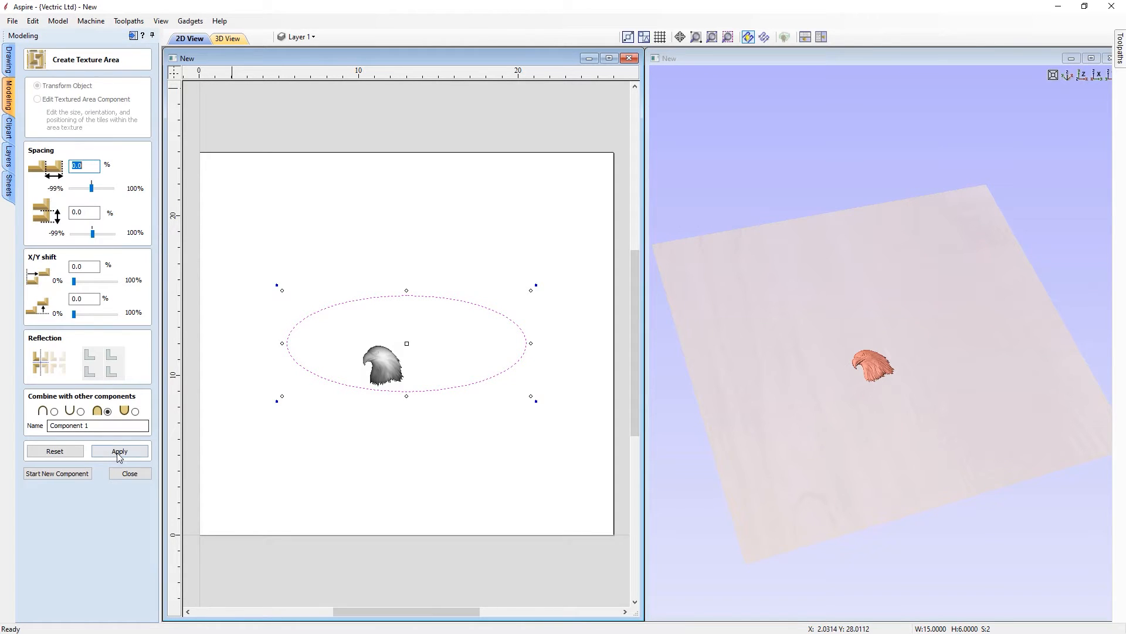
click(119, 452)
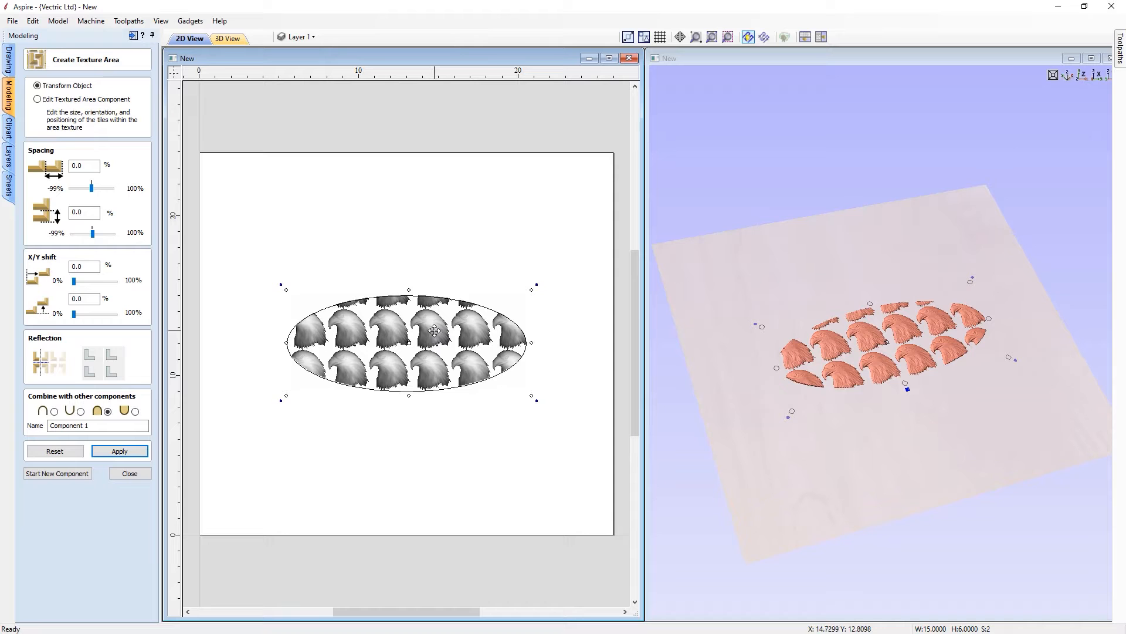
Step: Move the elliptical eagle texture below the ellipse vector, stretch it to about 25.84 × 10.53 inches, and finish the texture area
drag(432, 327, 439, 427)
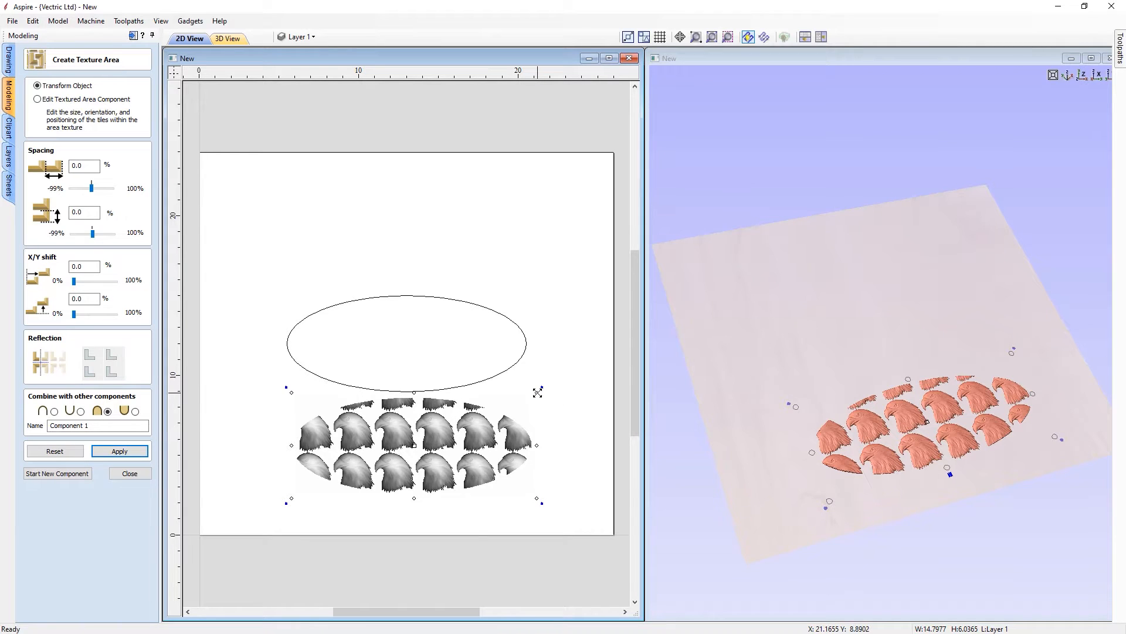
drag(537, 392, 587, 369)
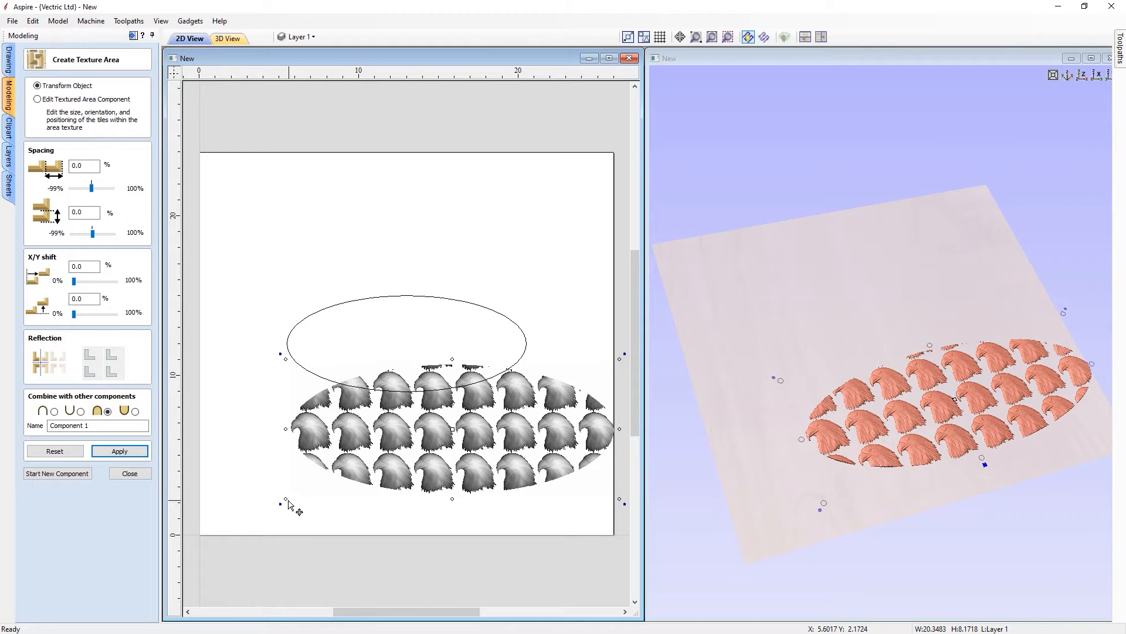
drag(284, 499, 202, 531)
drag(624, 358, 546, 382)
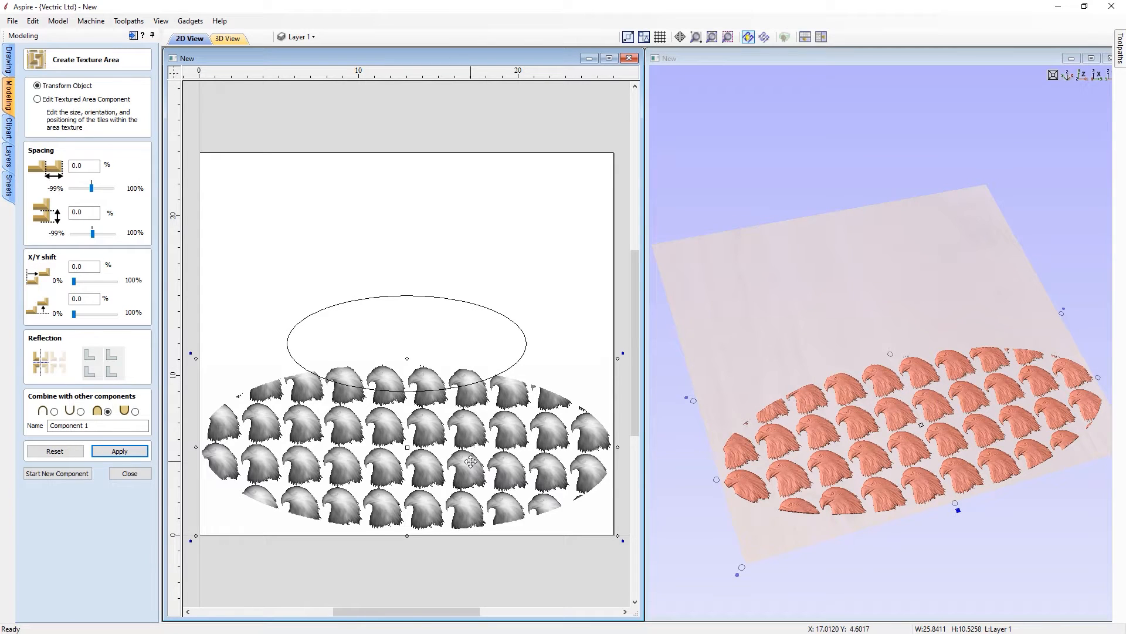
click(136, 474)
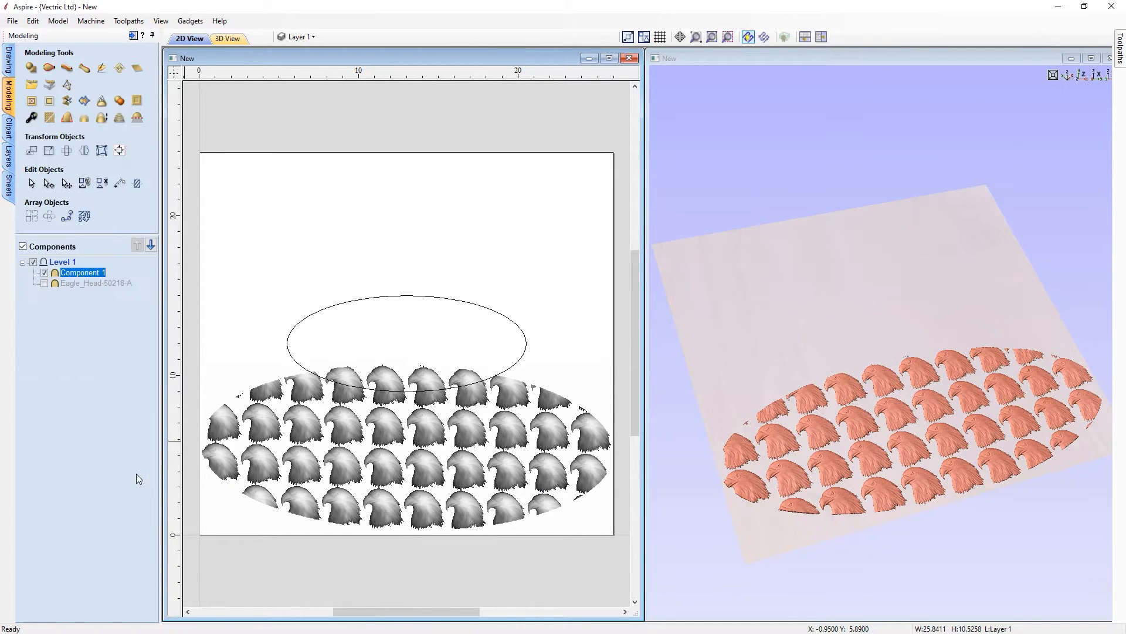
Step: Delete the stretched eagle texture component and the ellipse vector
click(385, 429)
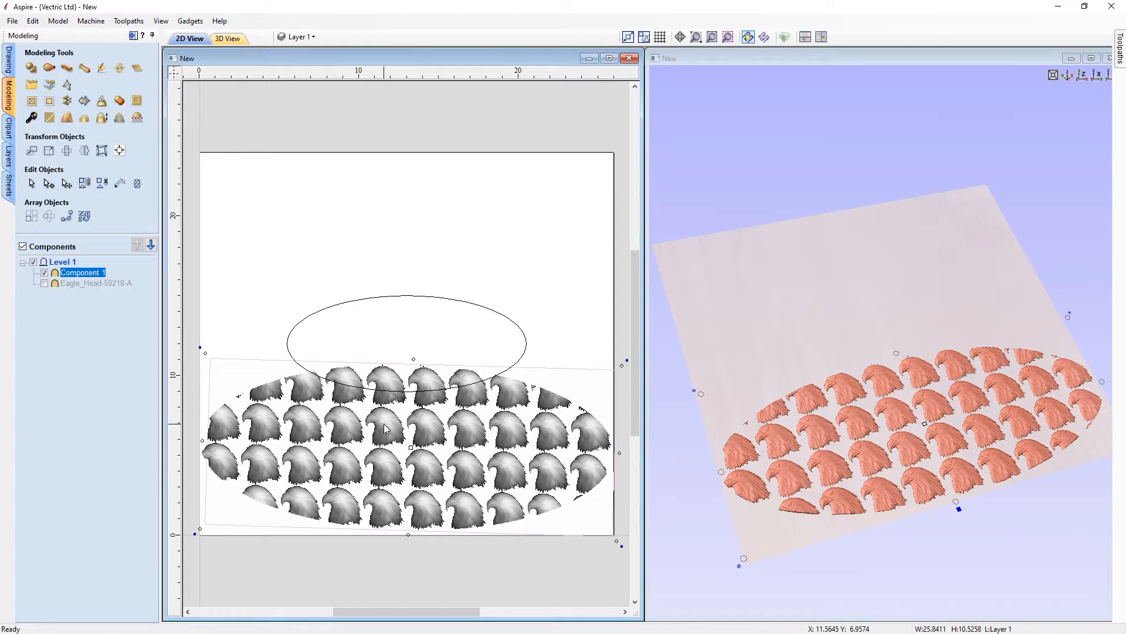
key(Delete)
click(473, 376)
key(Delete)
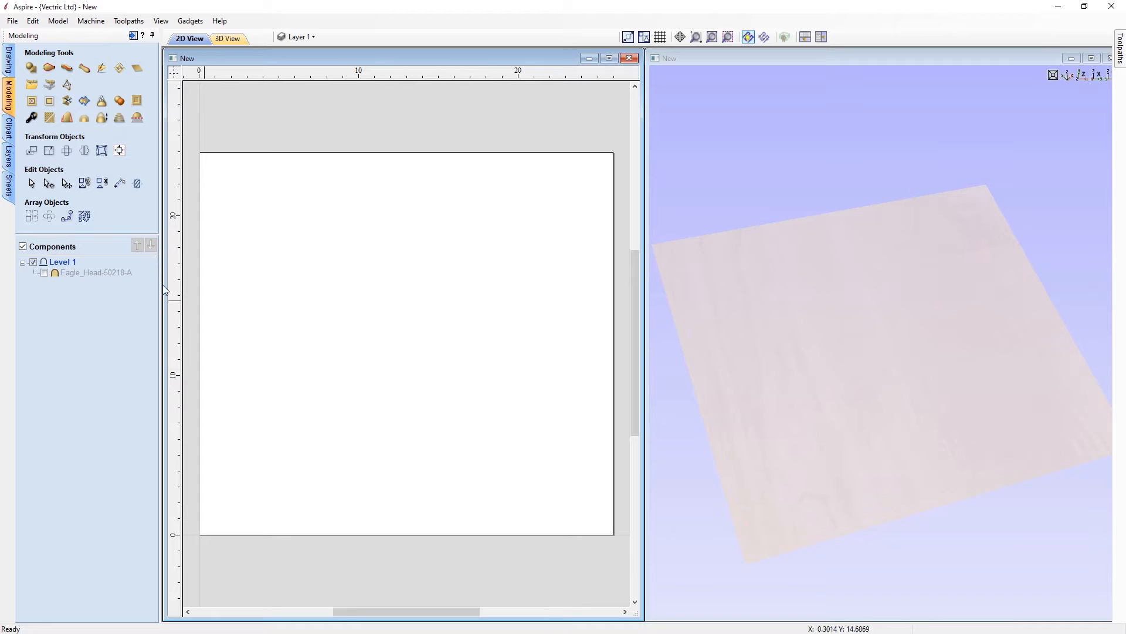
Step: Make the original eagle head component visible again and enlarge it to about 4.27 × 4.24 inches
click(68, 274)
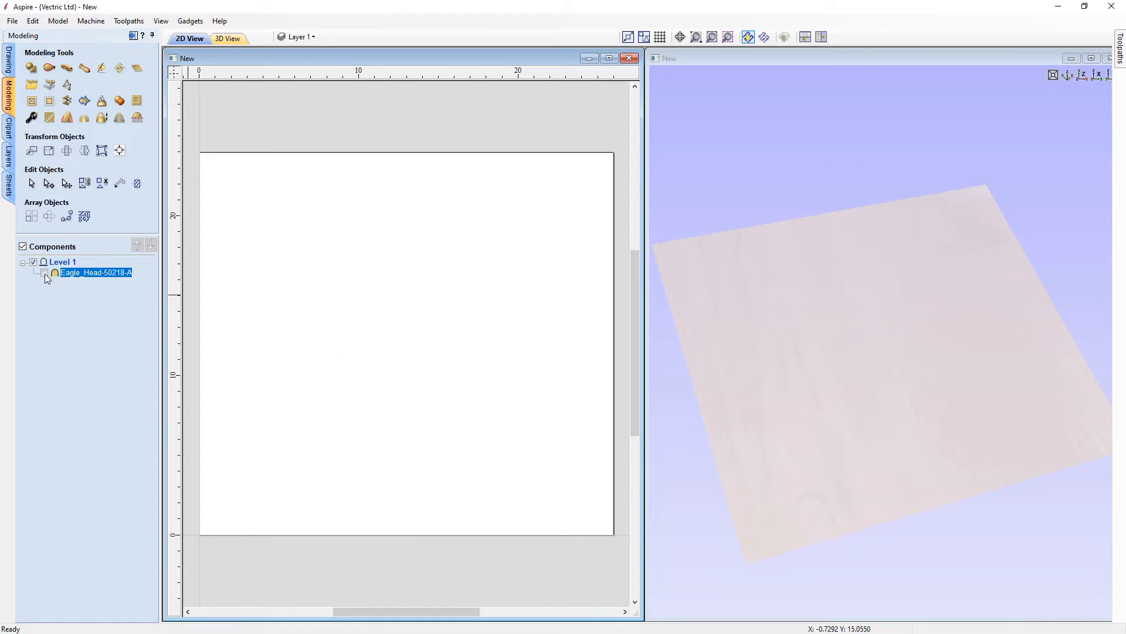
click(45, 273)
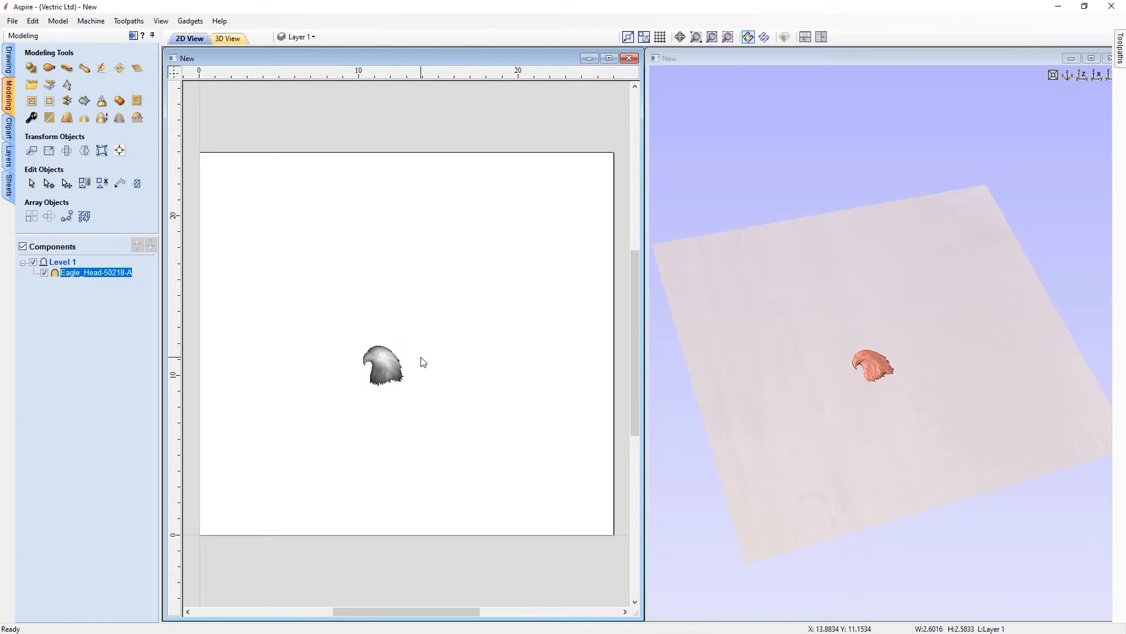
click(387, 359)
drag(409, 342, 434, 316)
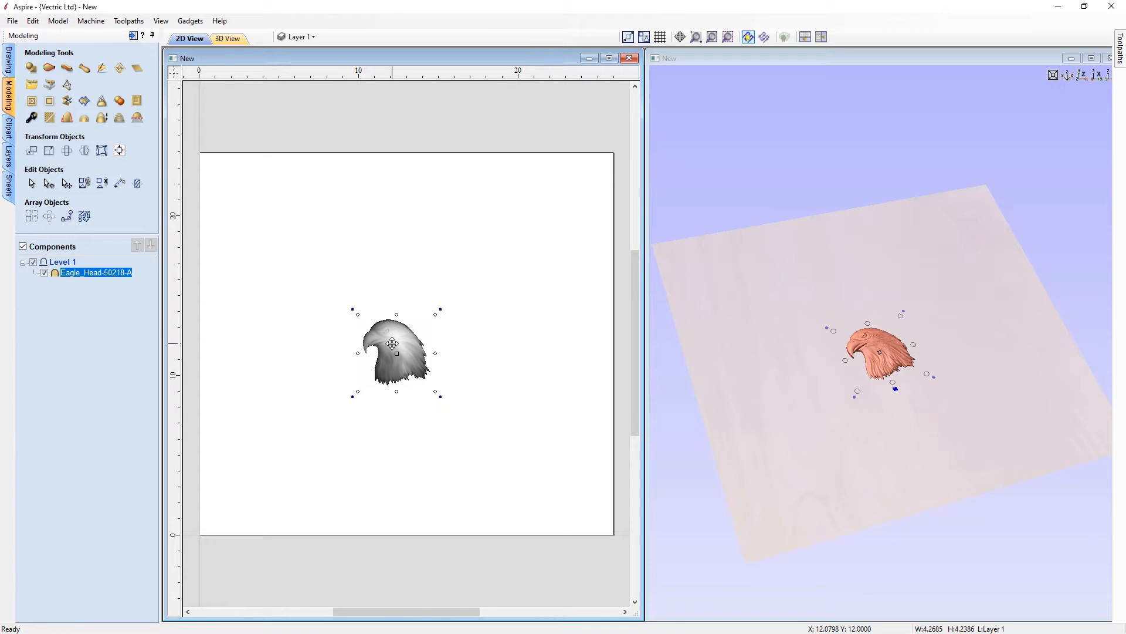
Step: Tile the enlarged eagle head across the whole job with Create Texture Area, using 50% horizontal and vertical spacing
click(121, 68)
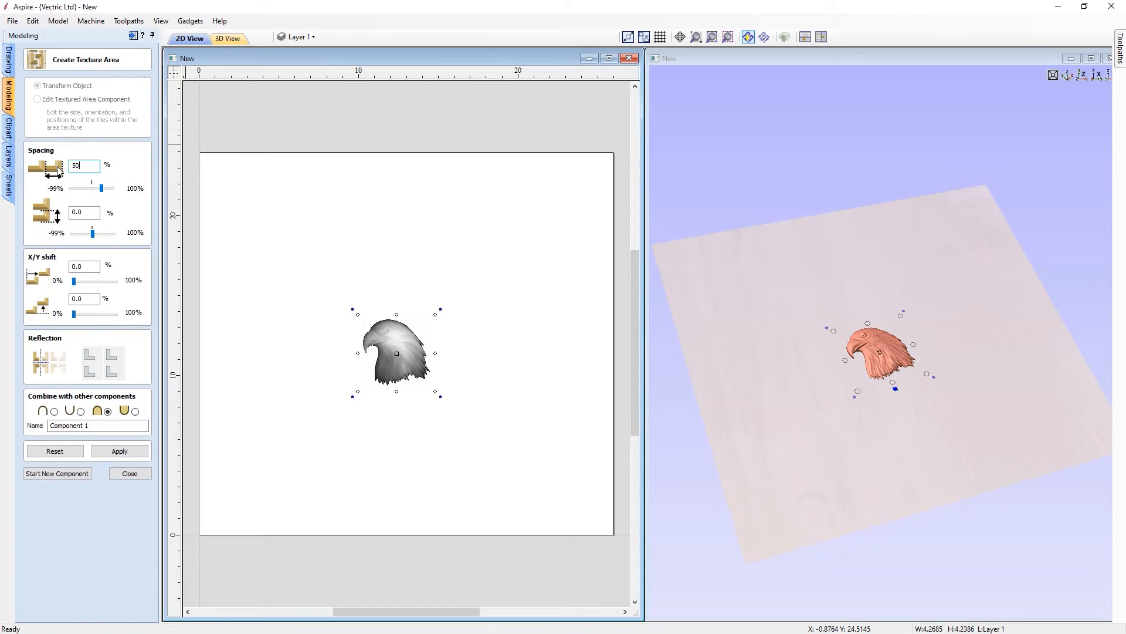
key(Tab)
click(123, 453)
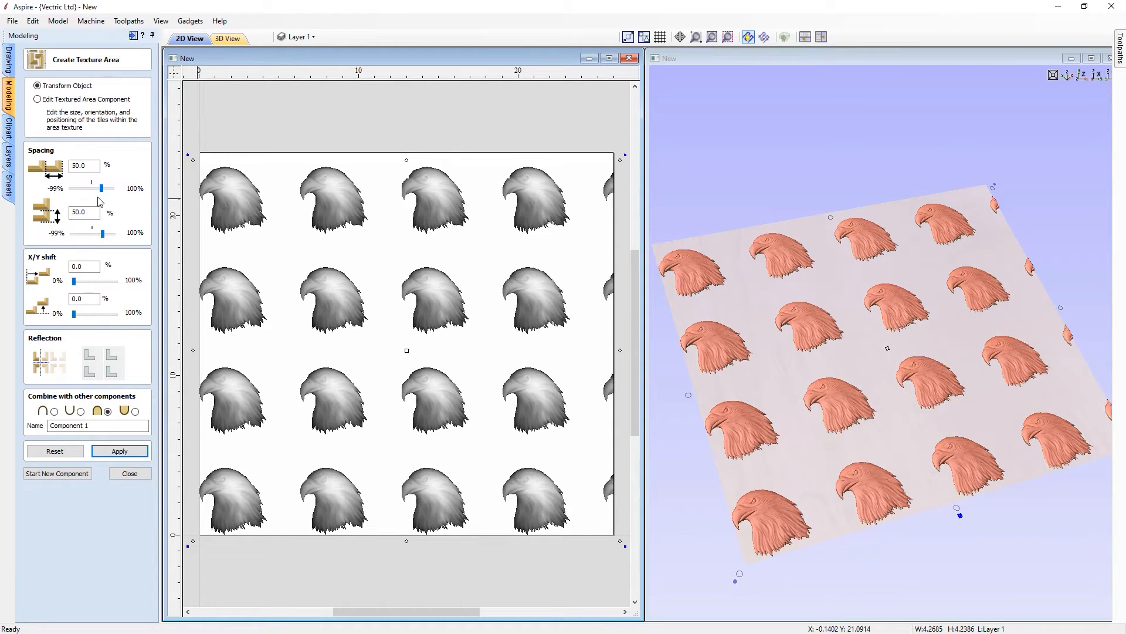
Step: Set the vertical tile spacing to 25% and reapply the texture
drag(91, 212, 67, 211)
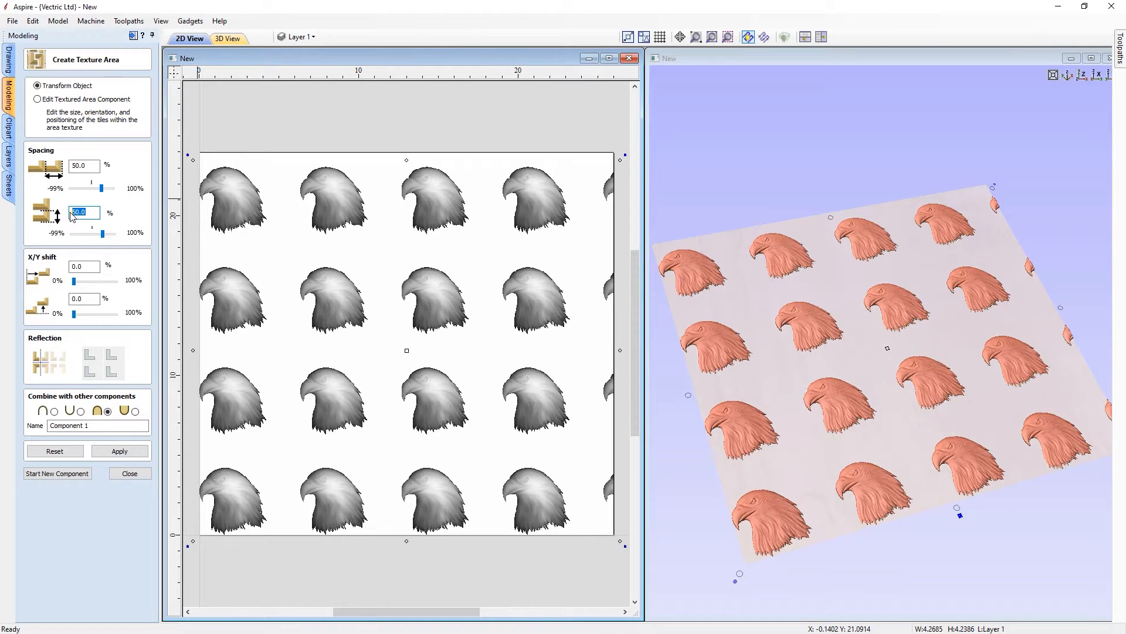
text(25)
click(116, 449)
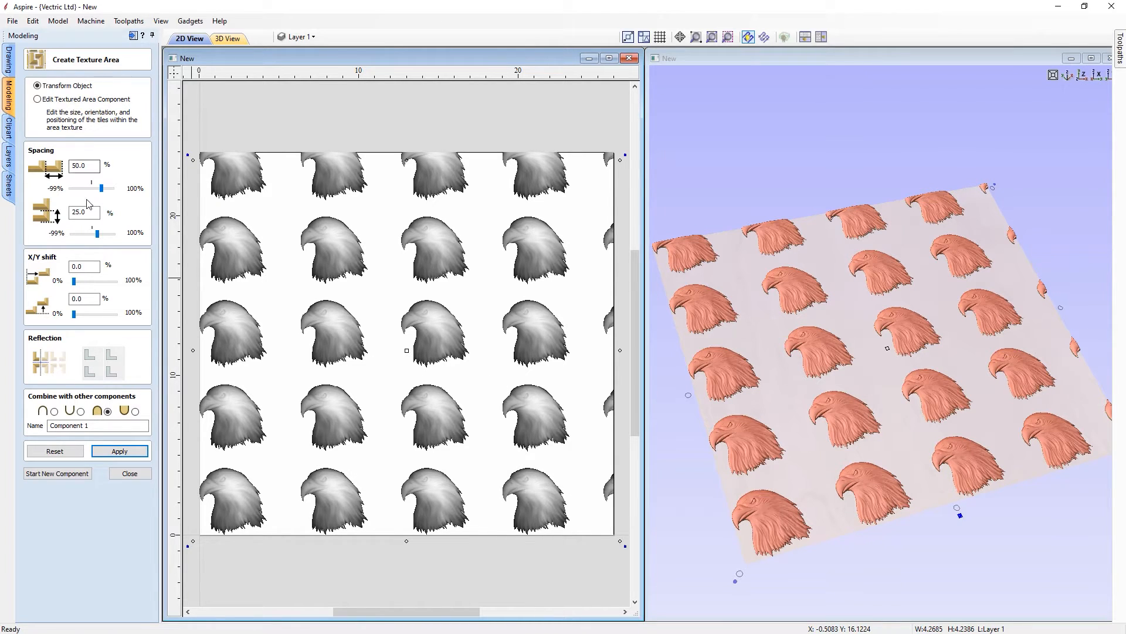
Step: Overlap the tiles by setting the horizontal and the vertical spacing to -50%, reapplying the texture after each change
drag(94, 165, 63, 162)
click(112, 451)
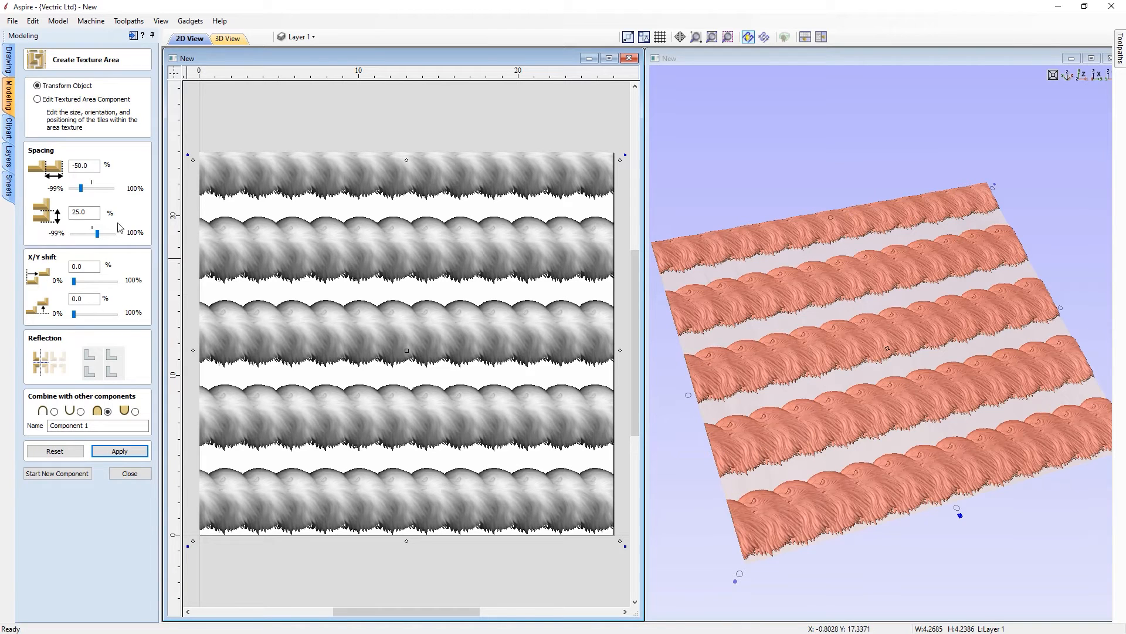
double_click(79, 212)
click(111, 452)
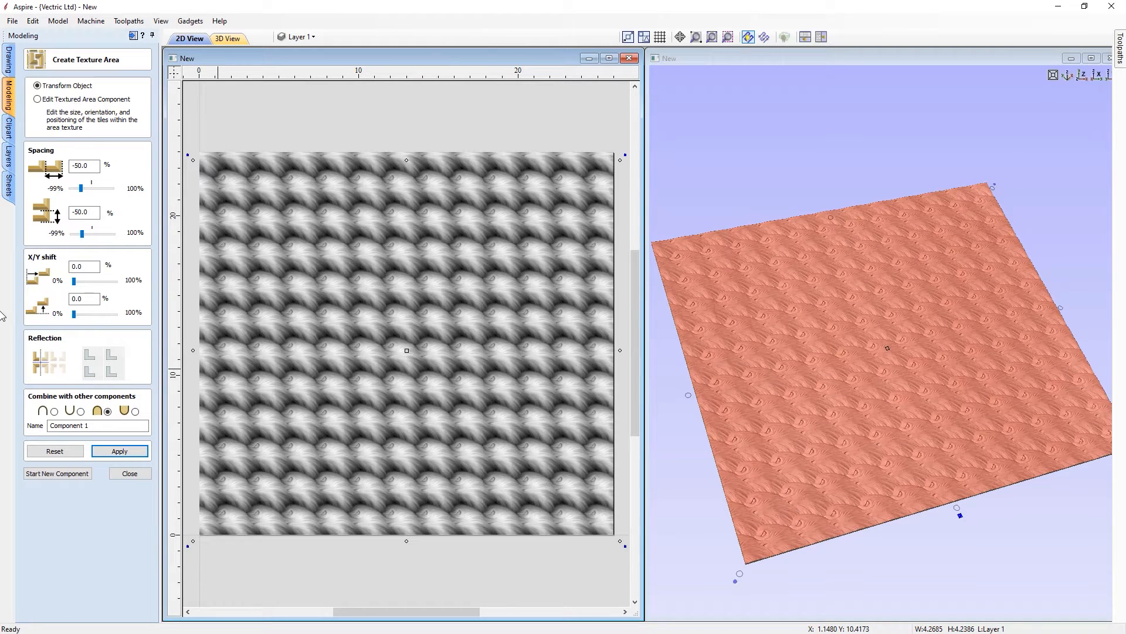
Step: Set both tile spacings to 0% and reapply the texture
drag(91, 166, 47, 164)
text(0)
double_click(92, 212)
text(0)
click(119, 452)
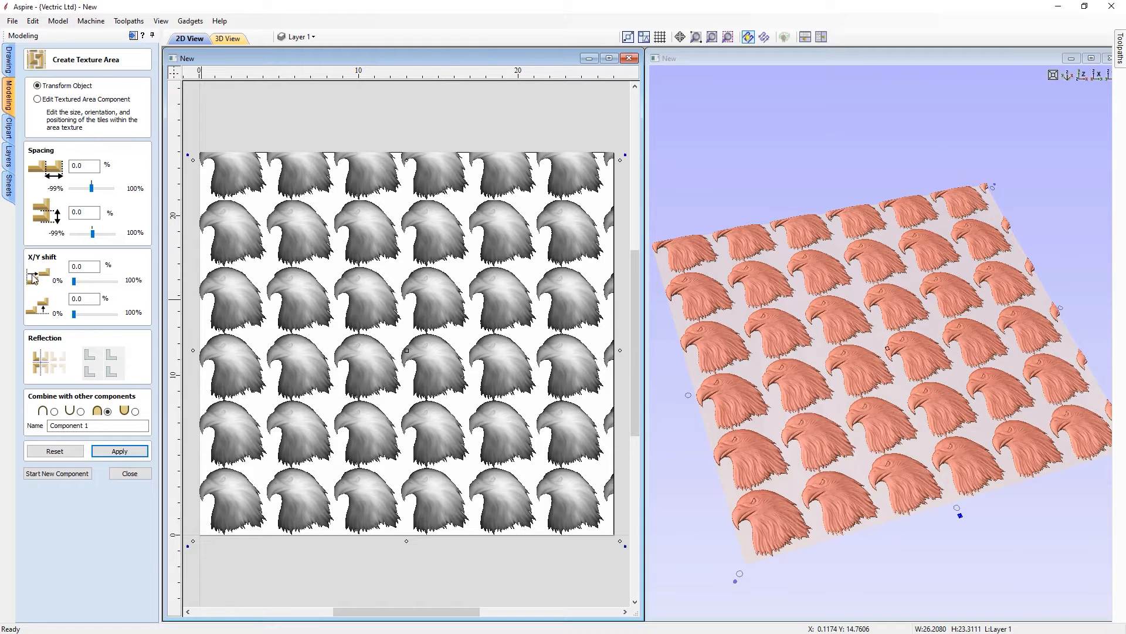
Step: Apply a 50% X shift to the tiles, and replace it with a 0% X shift and a 50% Y shift
double_click(81, 266)
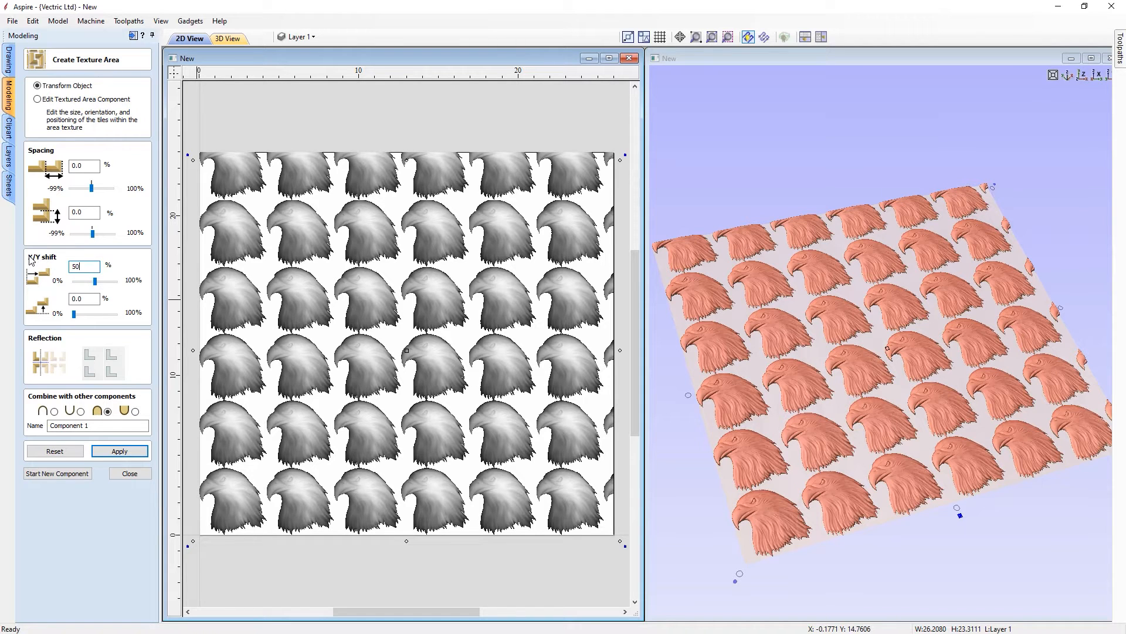
click(119, 451)
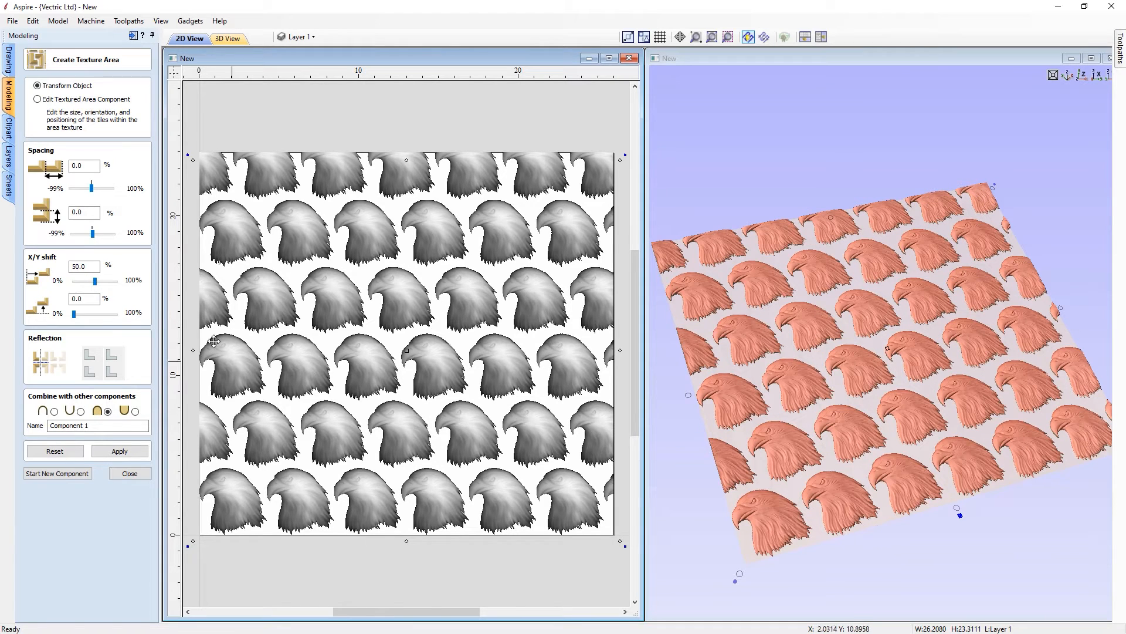
double_click(83, 266)
text(0)
click(83, 299)
text(50)
click(120, 451)
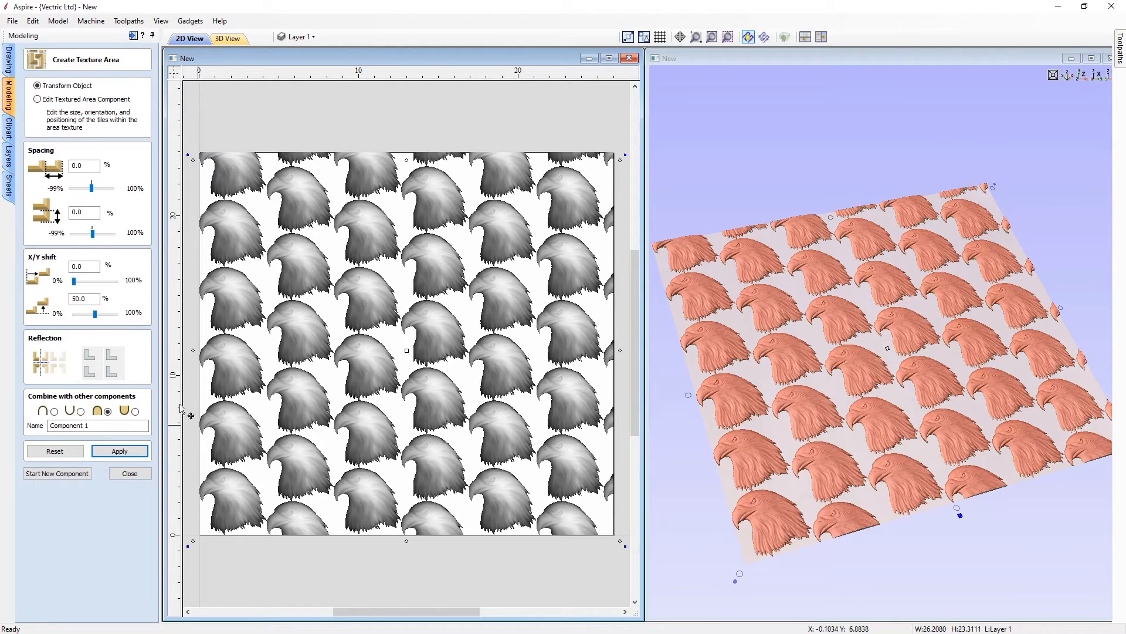
Step: Set the Y shift to 0% and reapply the texture
drag(87, 298, 45, 297)
text(0)
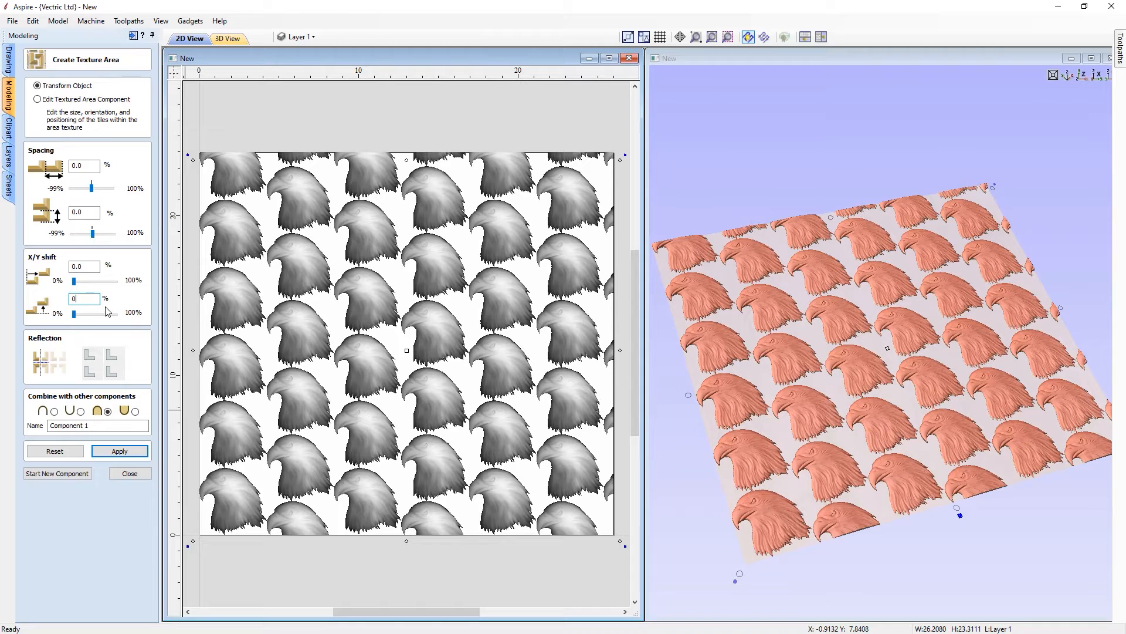
click(122, 450)
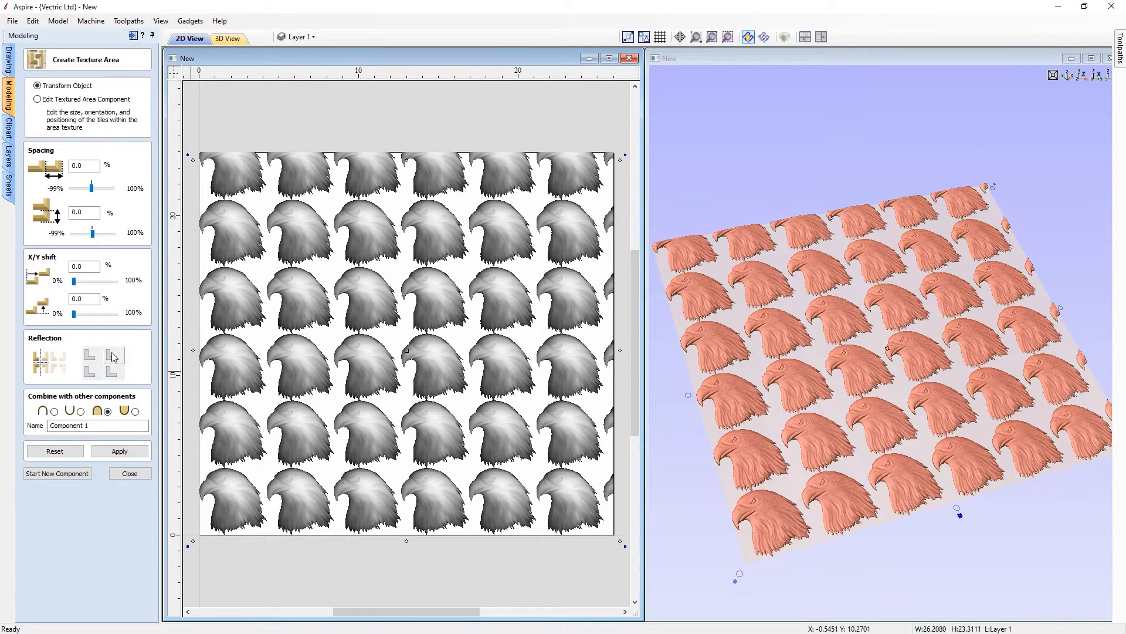
Step: Try reflecting the lower-left tile of the reflection pattern horizontally, vertically and both ways, and restore its original orientation
click(89, 374)
click(120, 450)
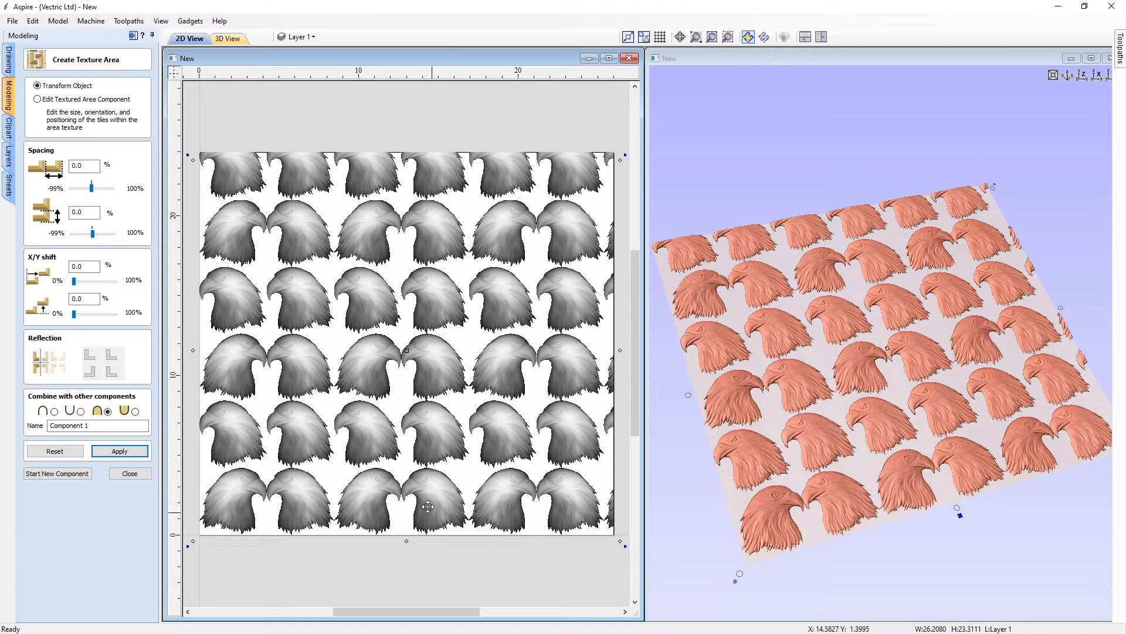
click(90, 372)
click(119, 451)
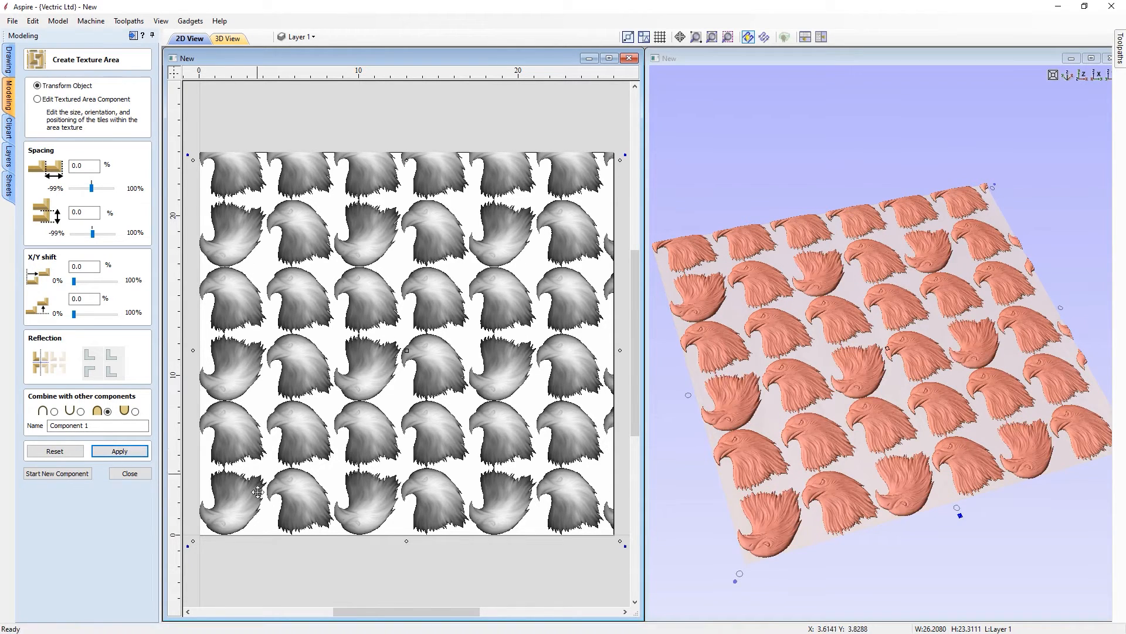
click(90, 371)
click(126, 454)
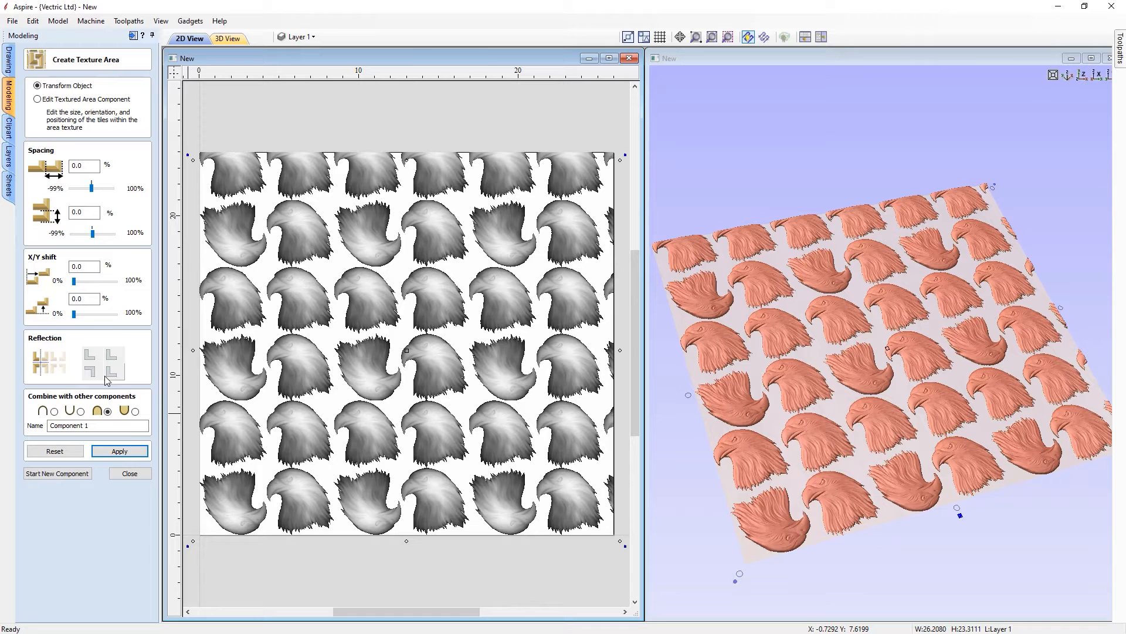
click(120, 452)
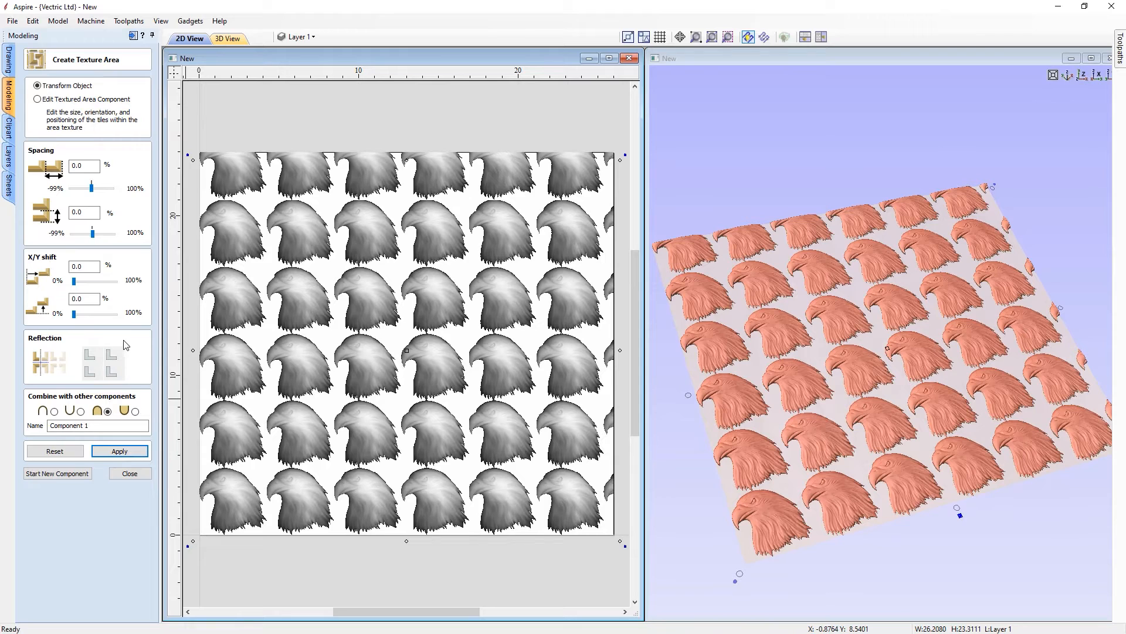
Step: Apply a reflection pattern with the lower-left tile mirrored and the upper-right tile flipped both ways, and replace it with alternate rows mirrored horizontally
click(92, 376)
click(123, 450)
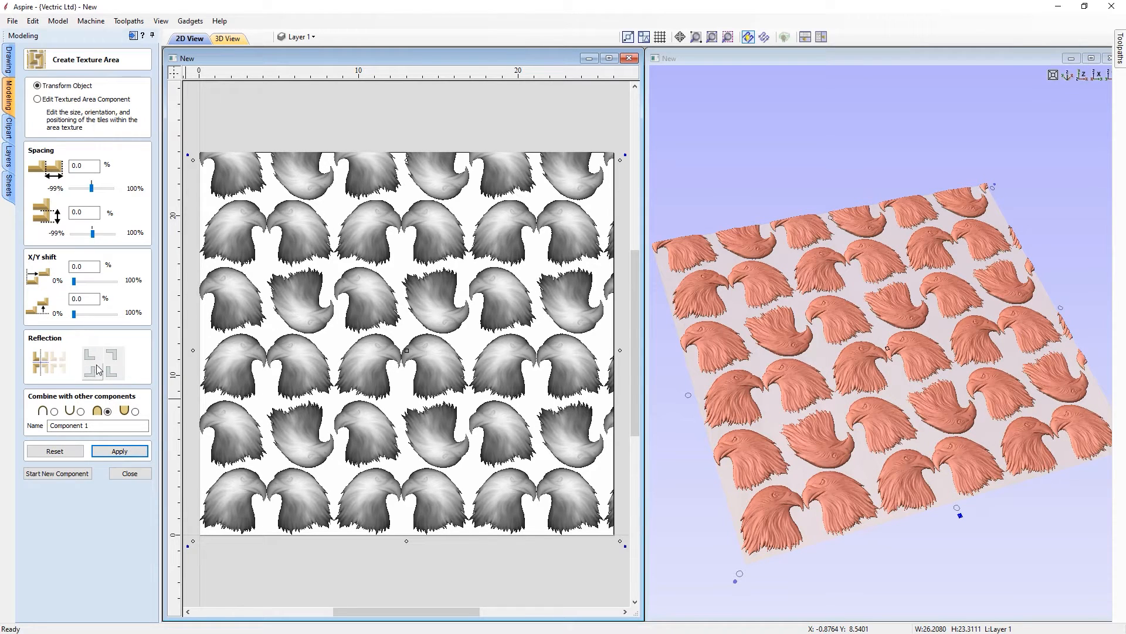
click(113, 358)
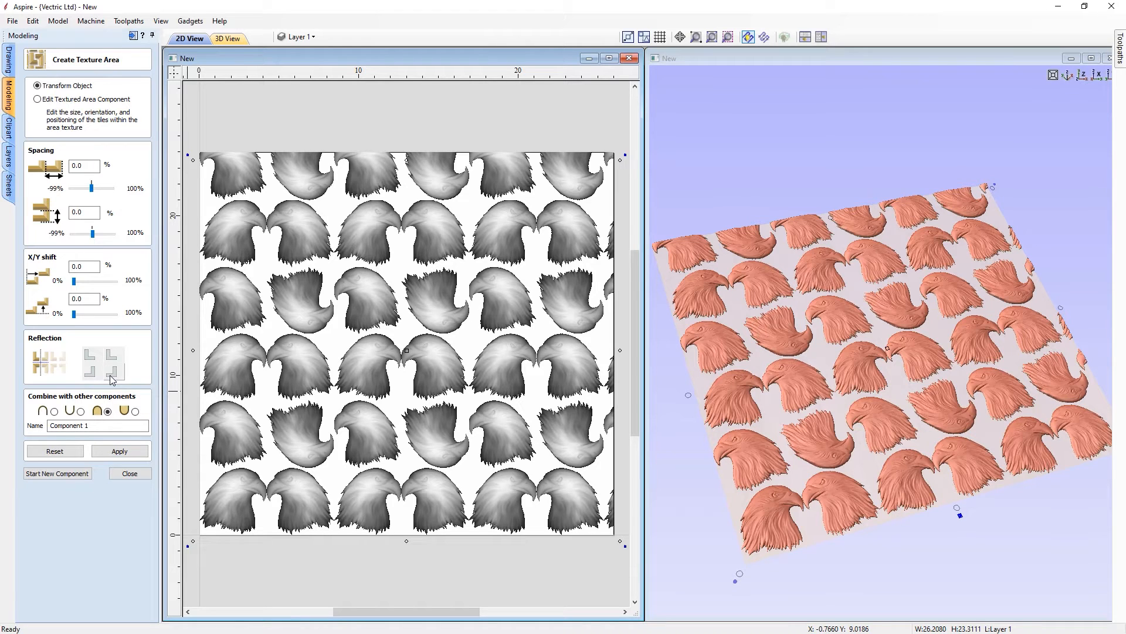
click(92, 359)
click(122, 452)
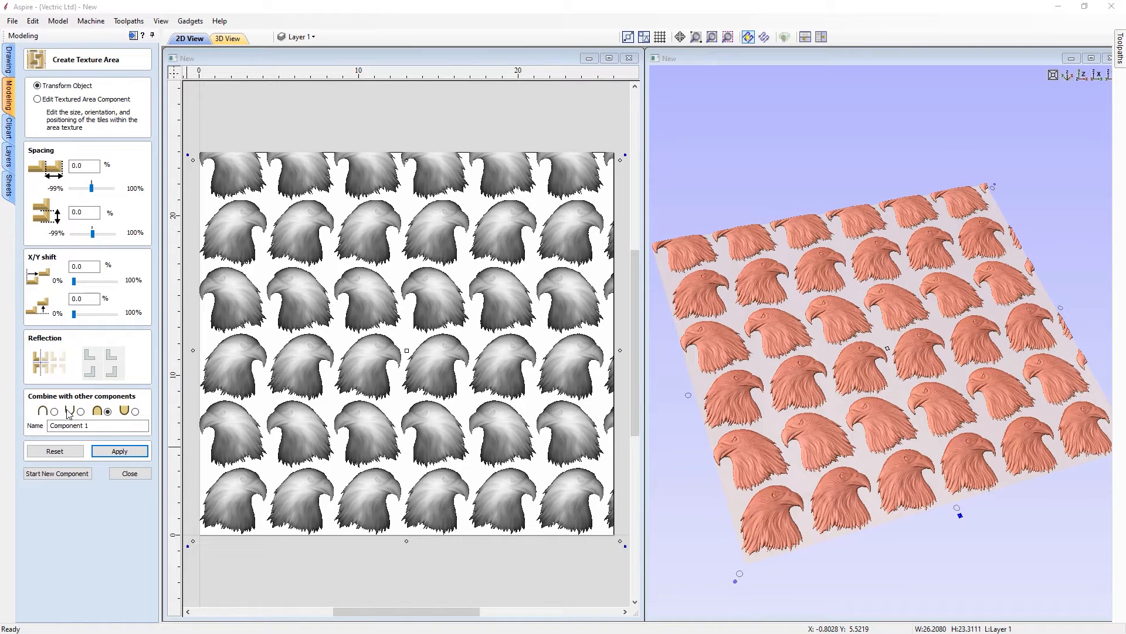
Step: Reset the tiled texture to the single eagle head and close Create Texture Area
click(64, 451)
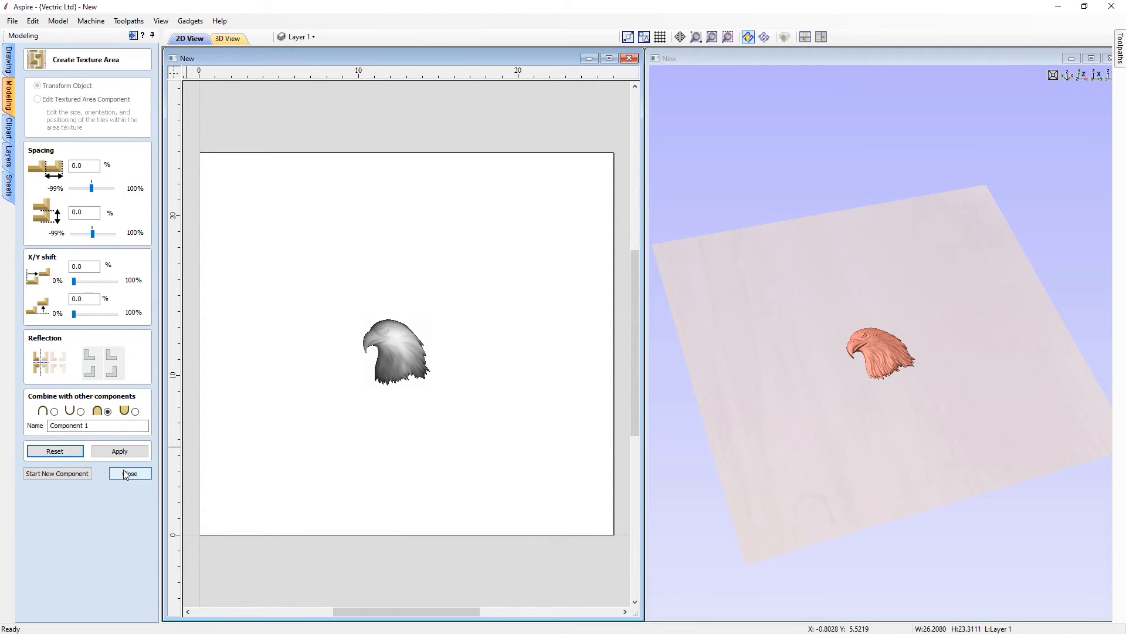
click(127, 472)
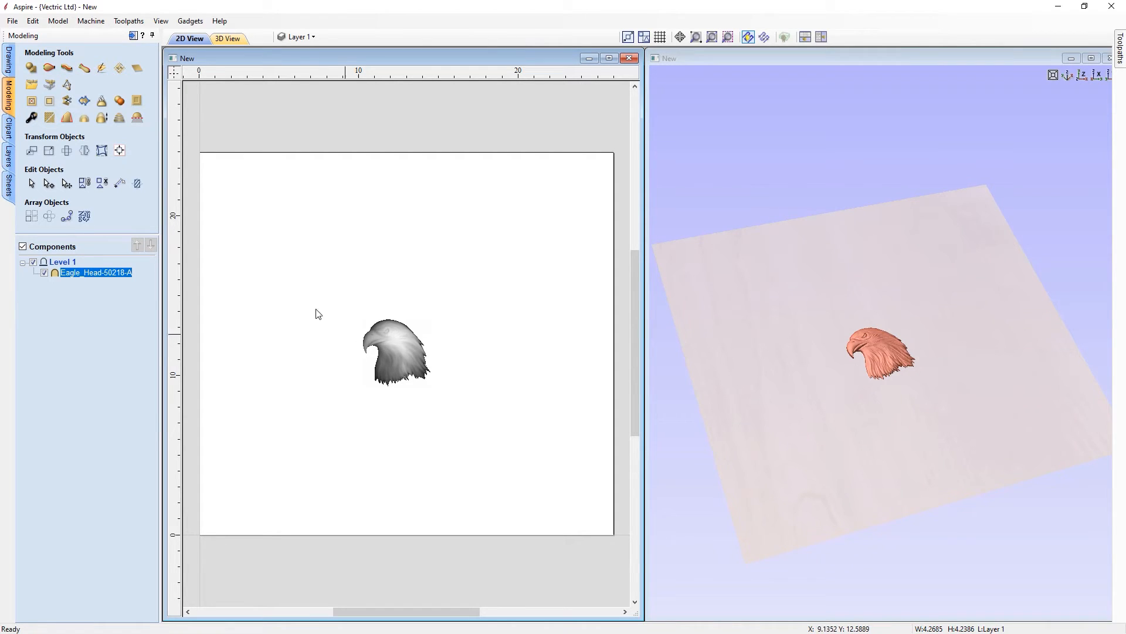
Step: Start a texture area from the eagle head with tile spacing of -25% horizontally and -15% vertically
click(120, 69)
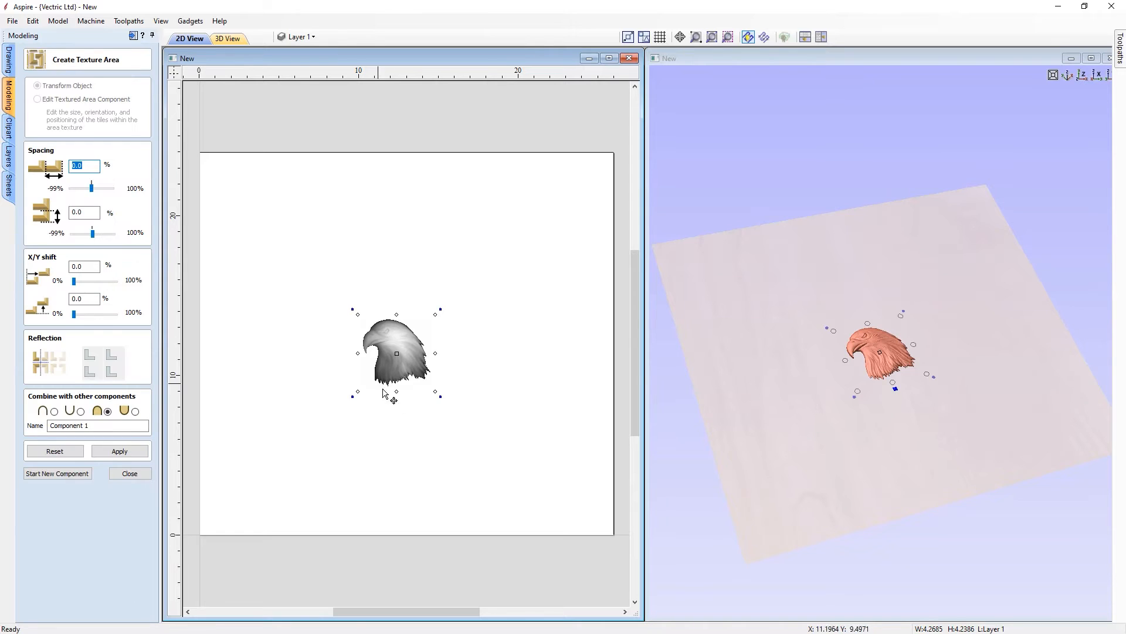
click(97, 167)
text(-25)
key(Tab)
key(Tab)
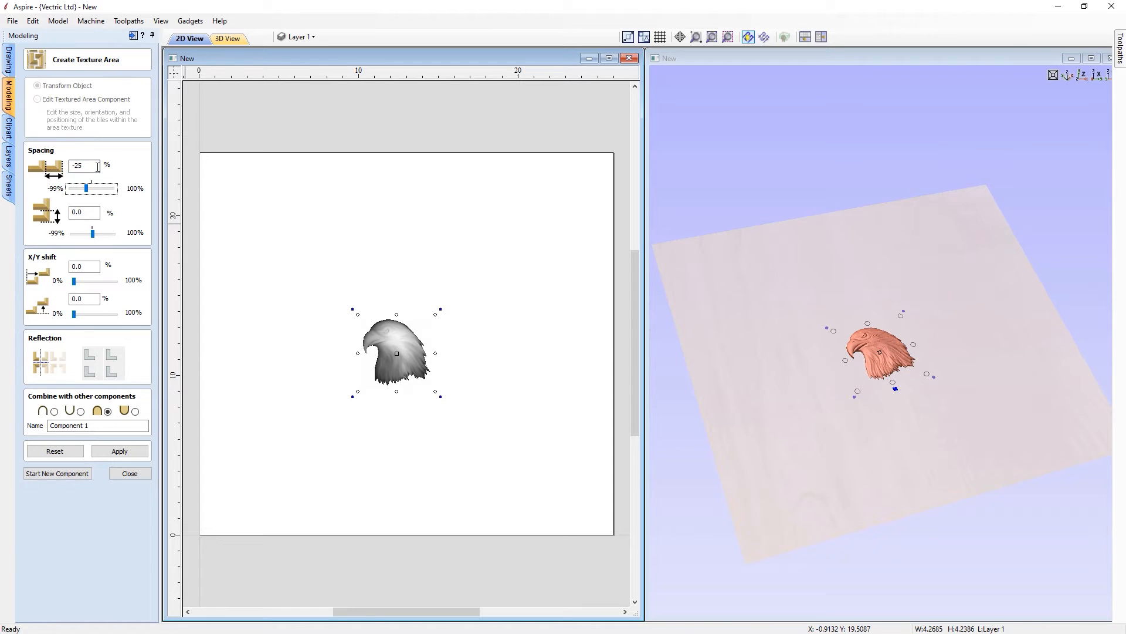
text(-15)
key(Tab)
key(Tab)
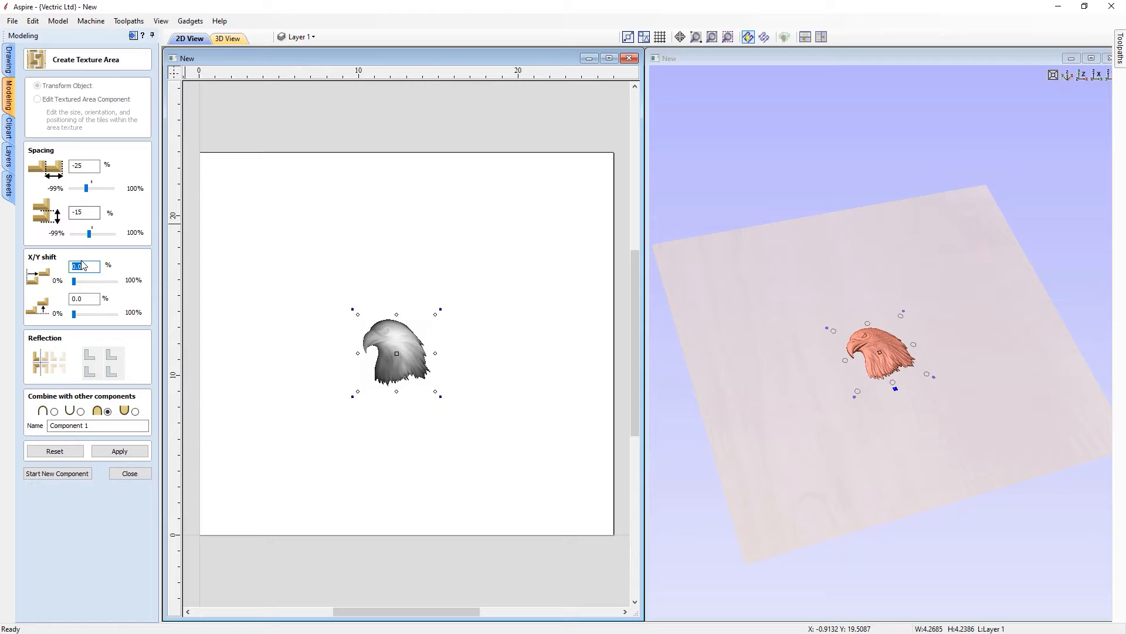
Step: Set the Y shift to 65%, flip both right-hand reflection tiles vertically, and apply the eagle texture
key(Tab)
key(Tab)
click(113, 354)
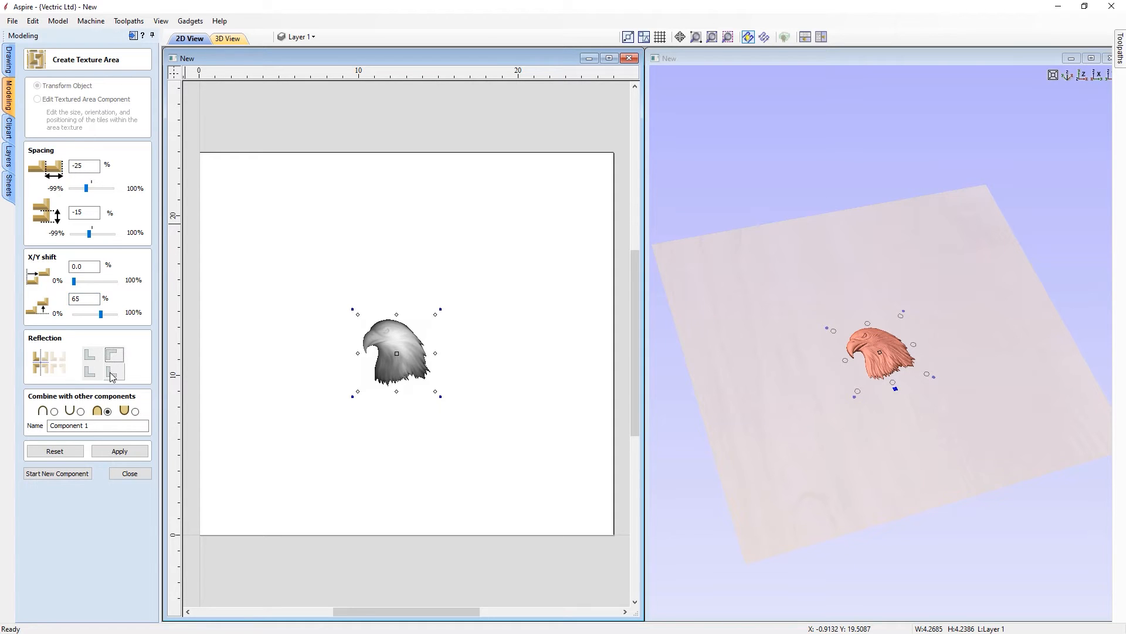
click(112, 374)
click(116, 453)
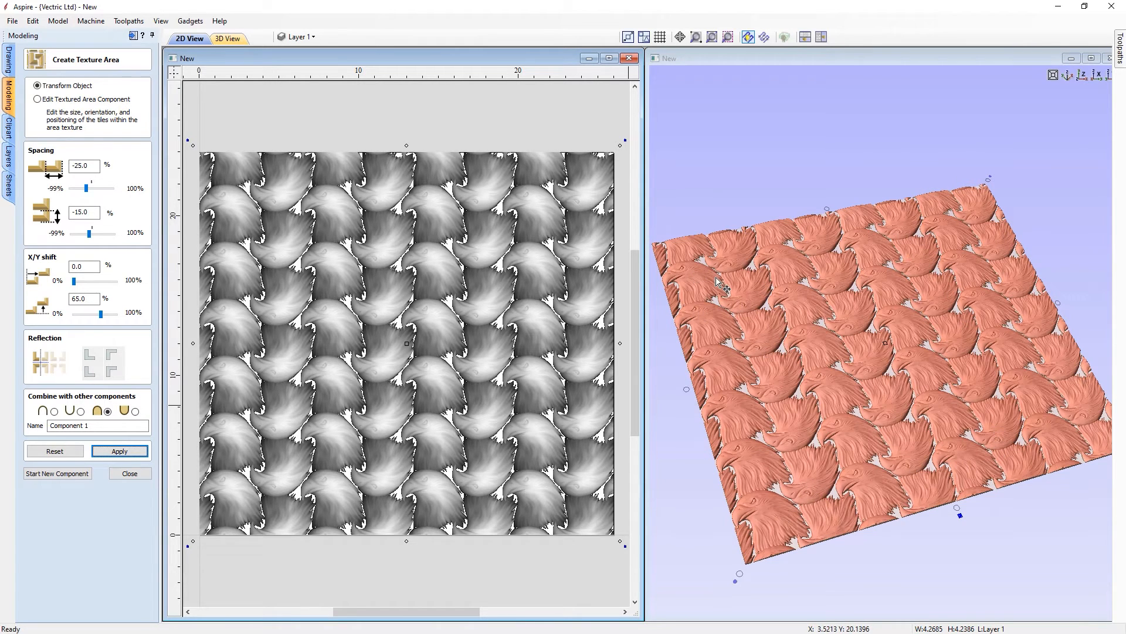
Step: Reset the eagle texture, close Create Texture Area, and delete the eagle head component
click(111, 452)
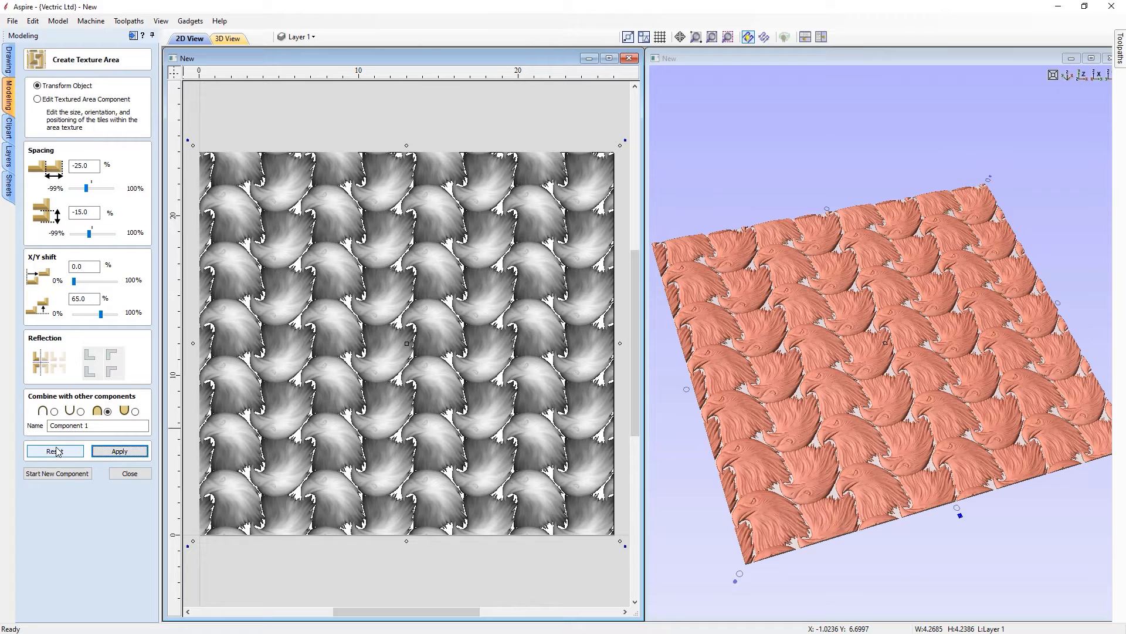
click(132, 473)
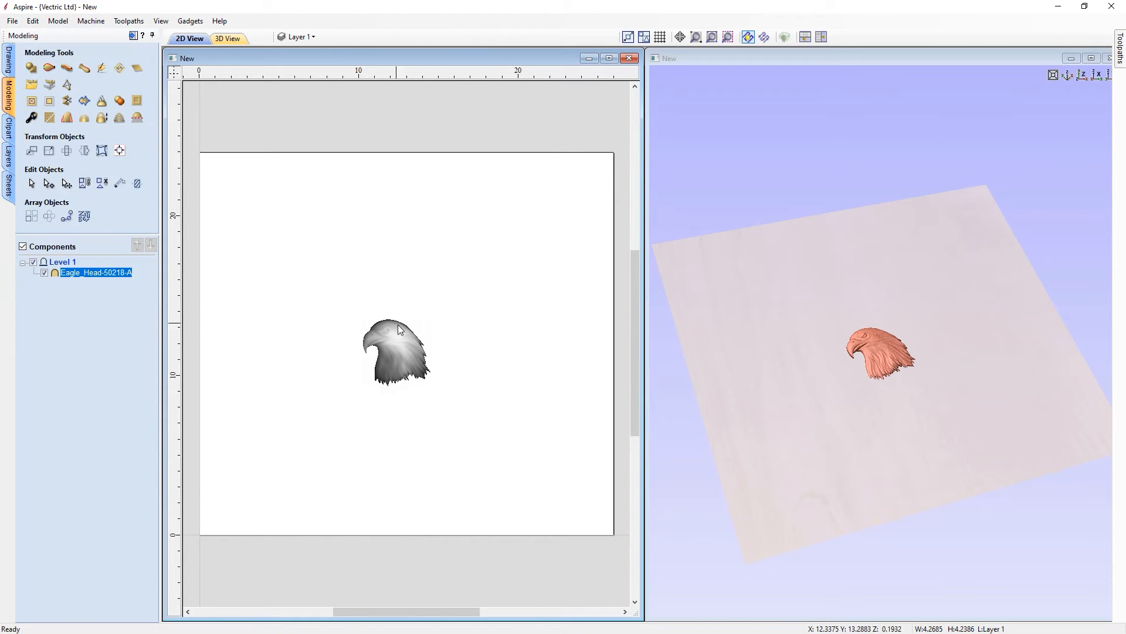
click(399, 348)
key(Delete)
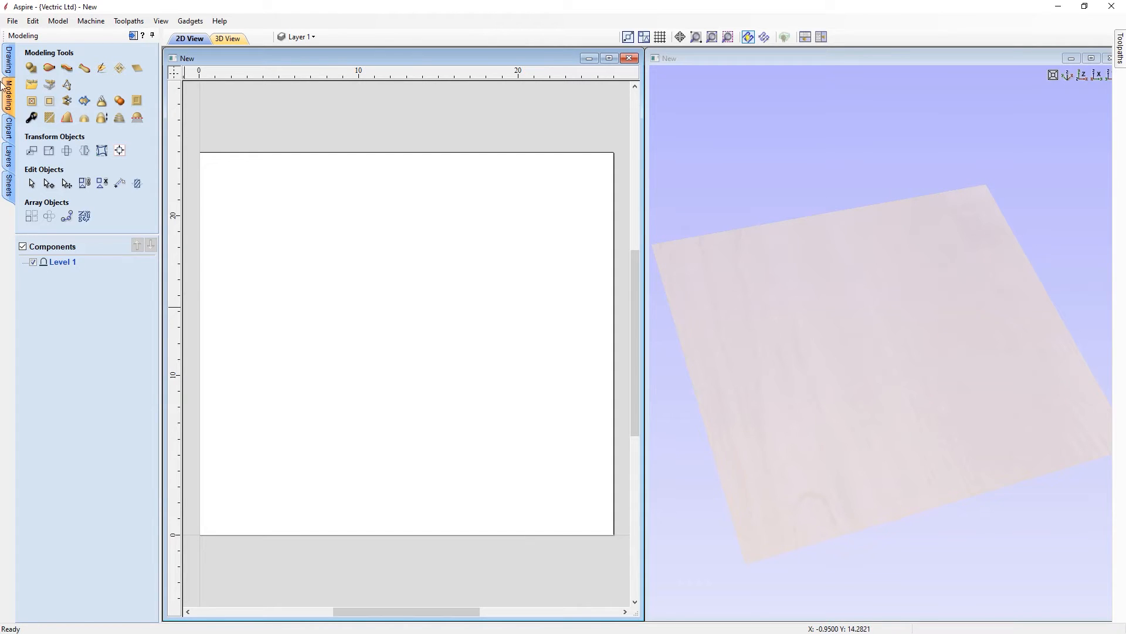
Step: Draw a 26 by 24 inch rectangle with square corners covering the whole job area
click(9, 62)
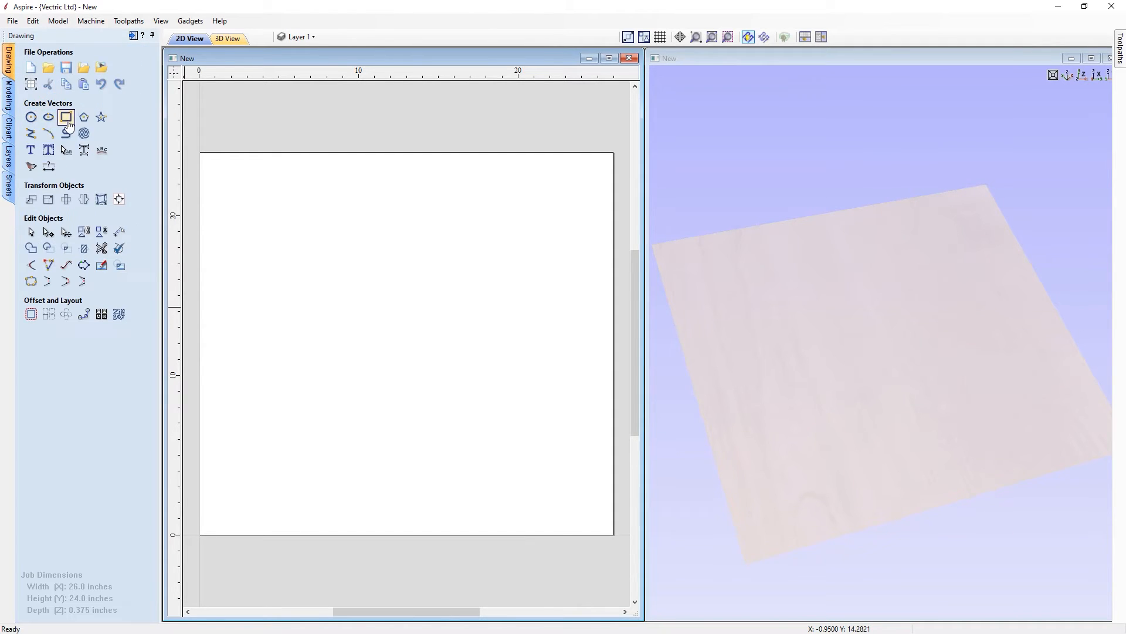
click(66, 117)
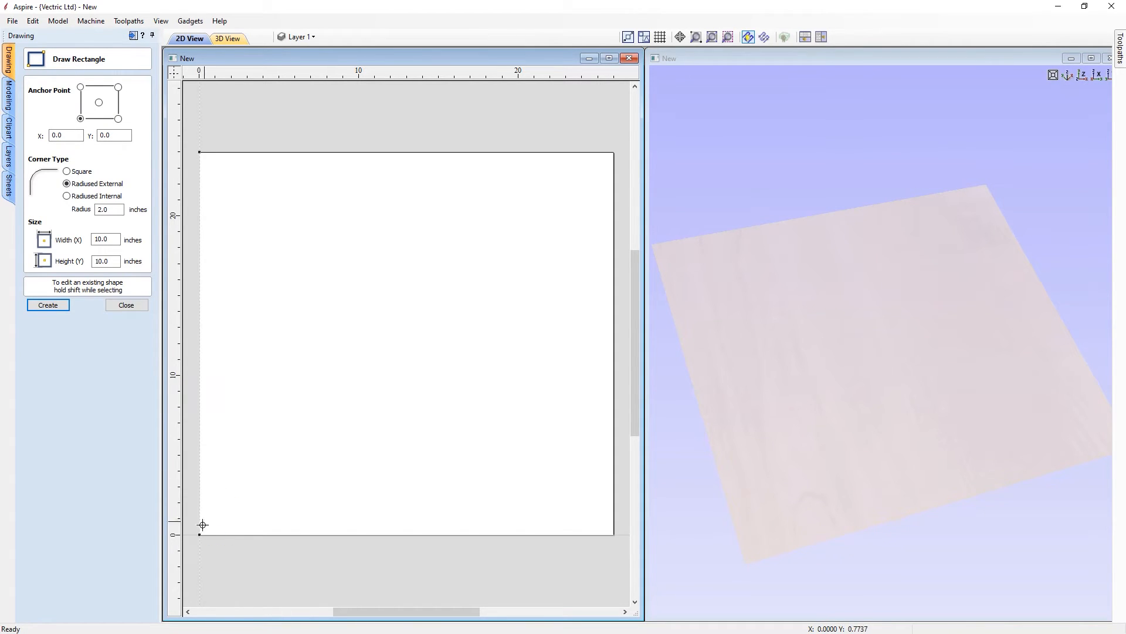
drag(200, 534, 614, 154)
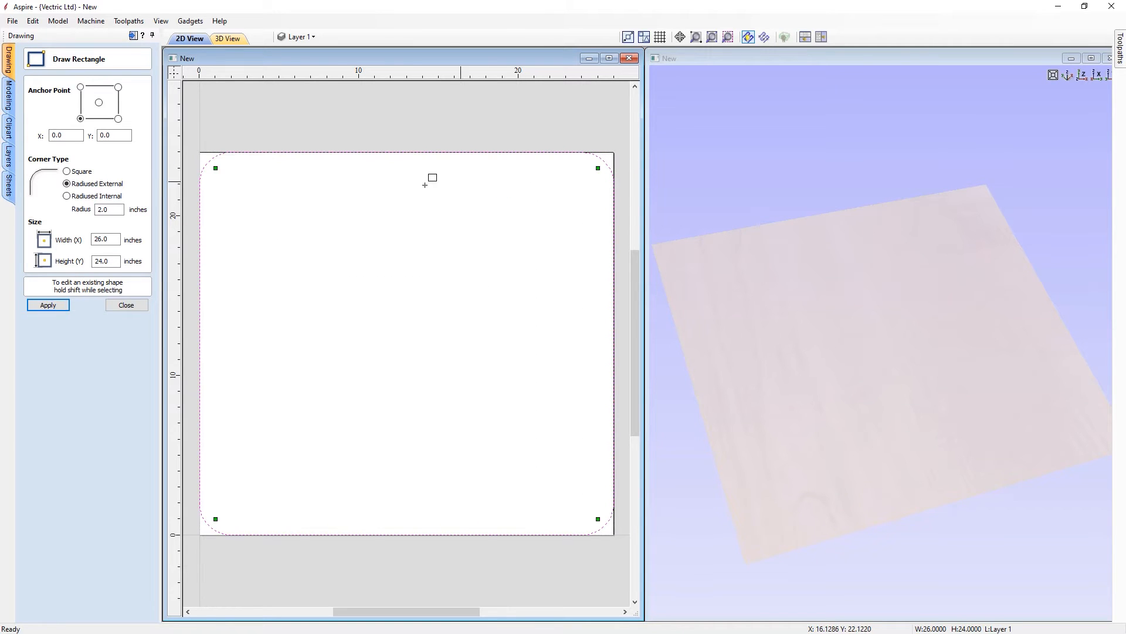
click(81, 174)
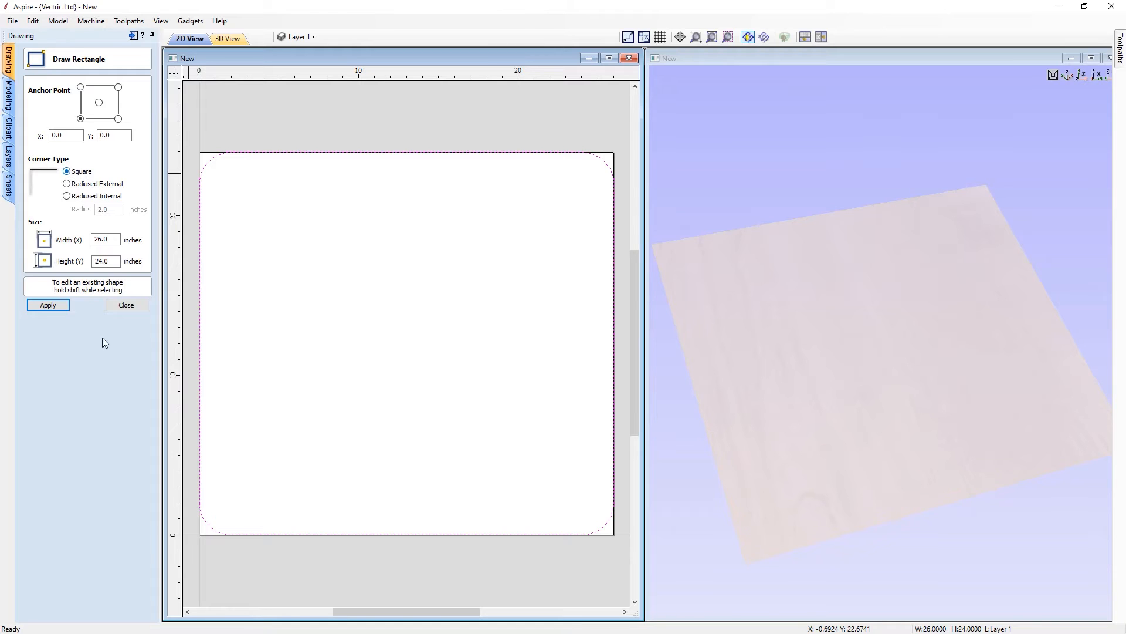
click(57, 307)
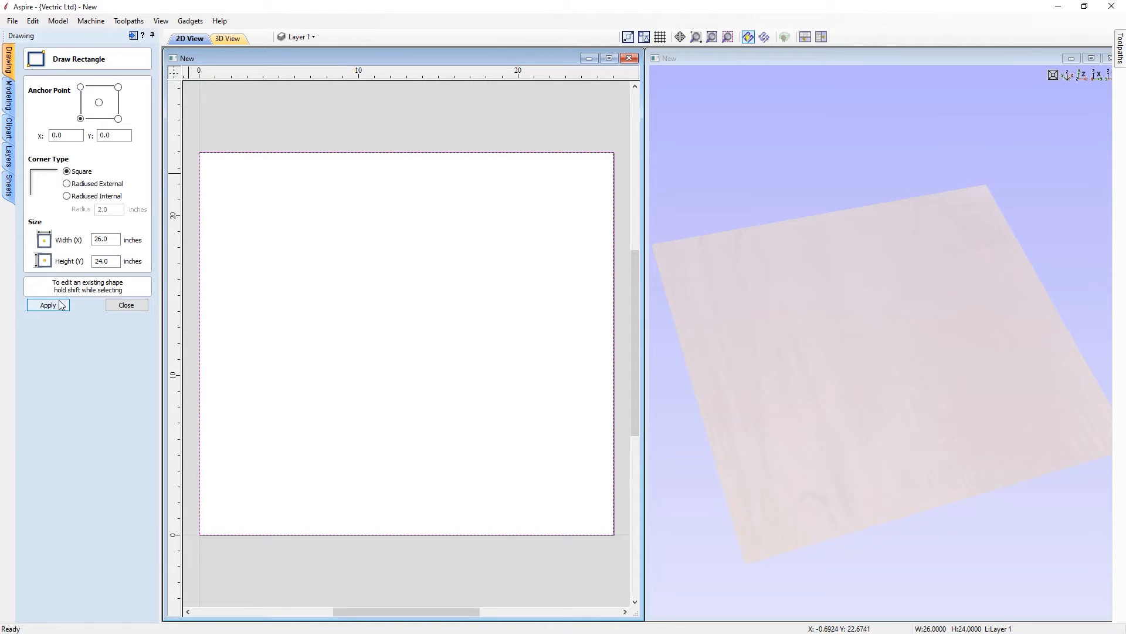
click(118, 305)
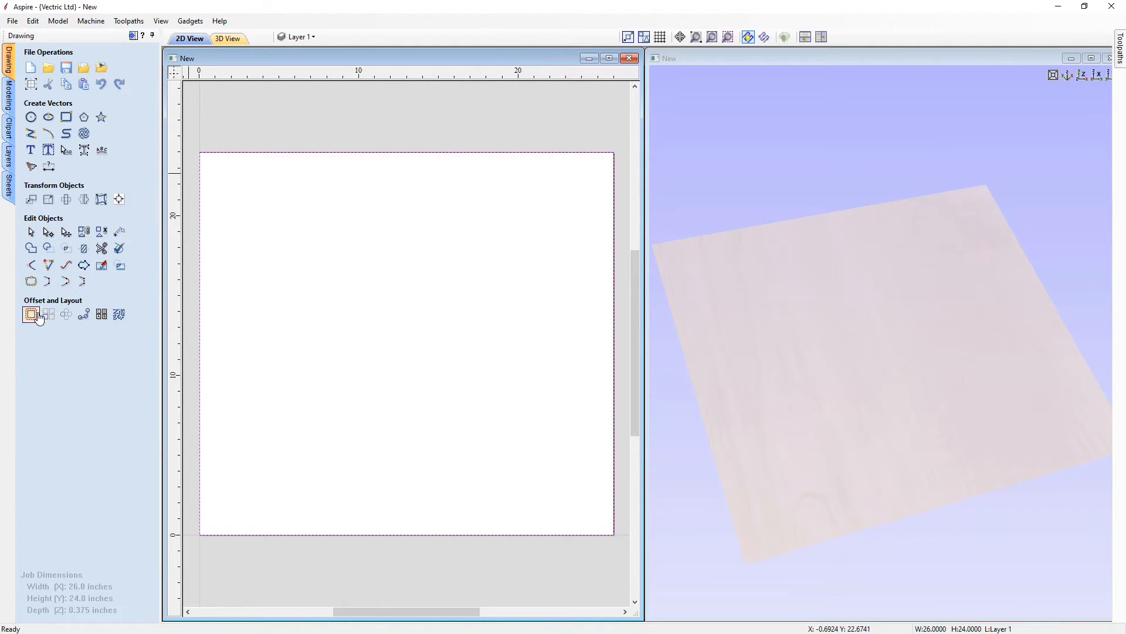
Step: Offset the rectangle inwards by 2 inches with sharp corners, keeping the original vector
click(32, 314)
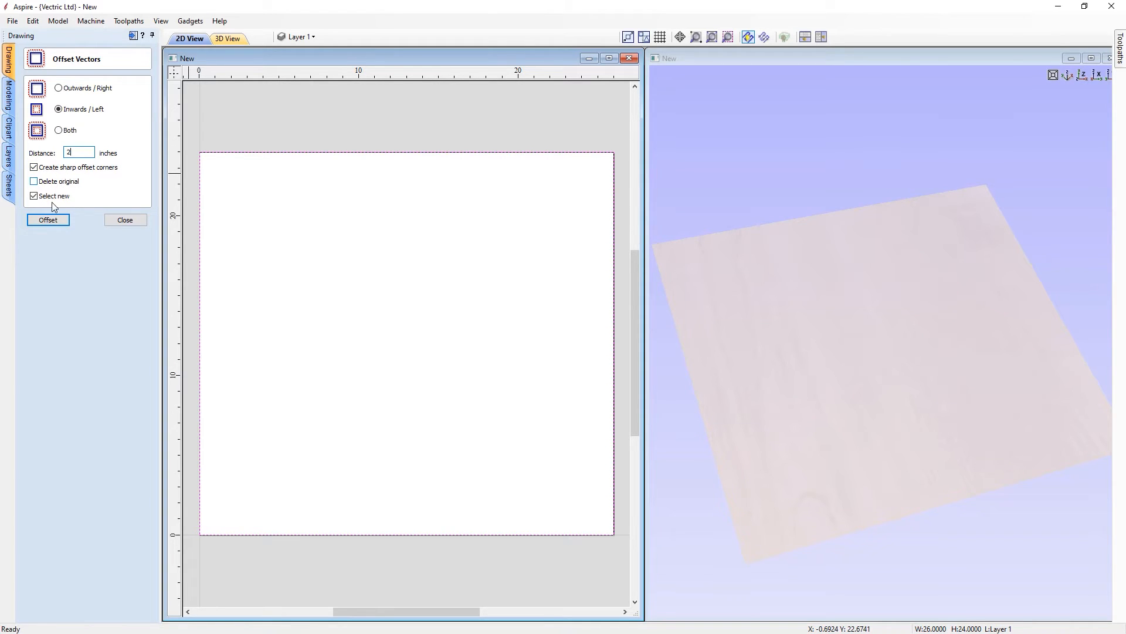
click(48, 220)
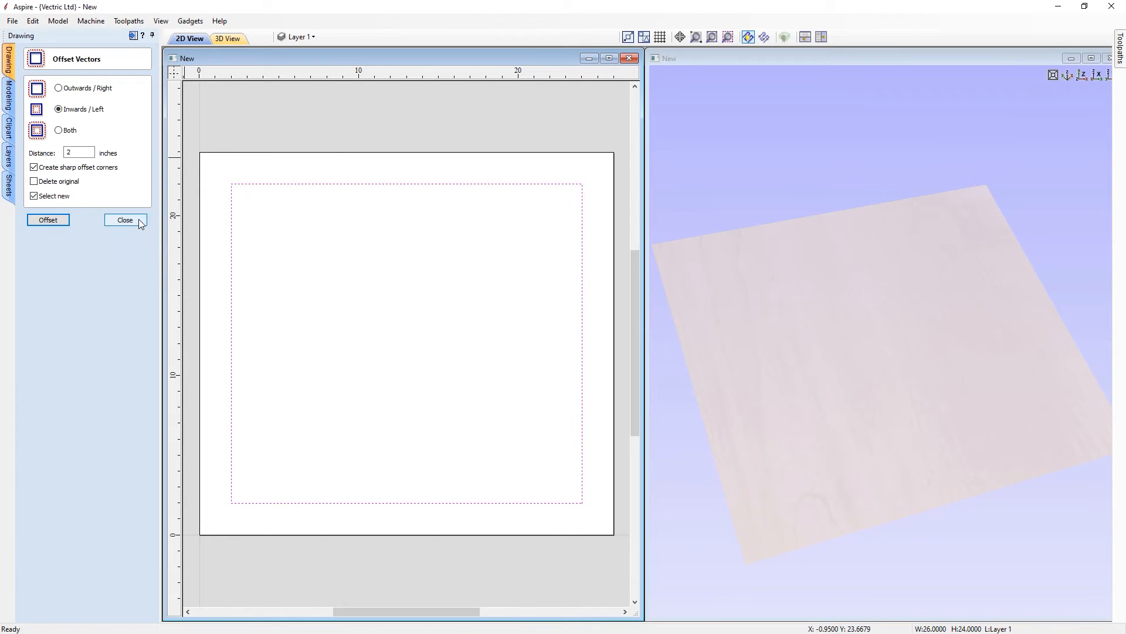
click(125, 220)
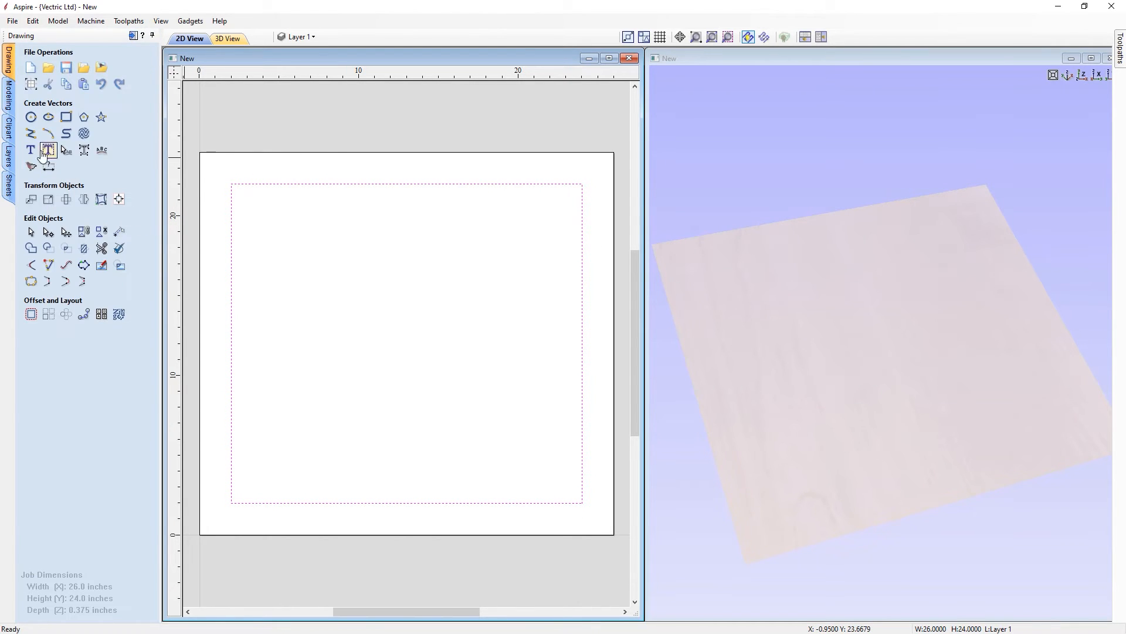
Step: Place the Rock-Grain1 tile from the Texture Area Tiles clipart folder in the middle of the job
click(8, 128)
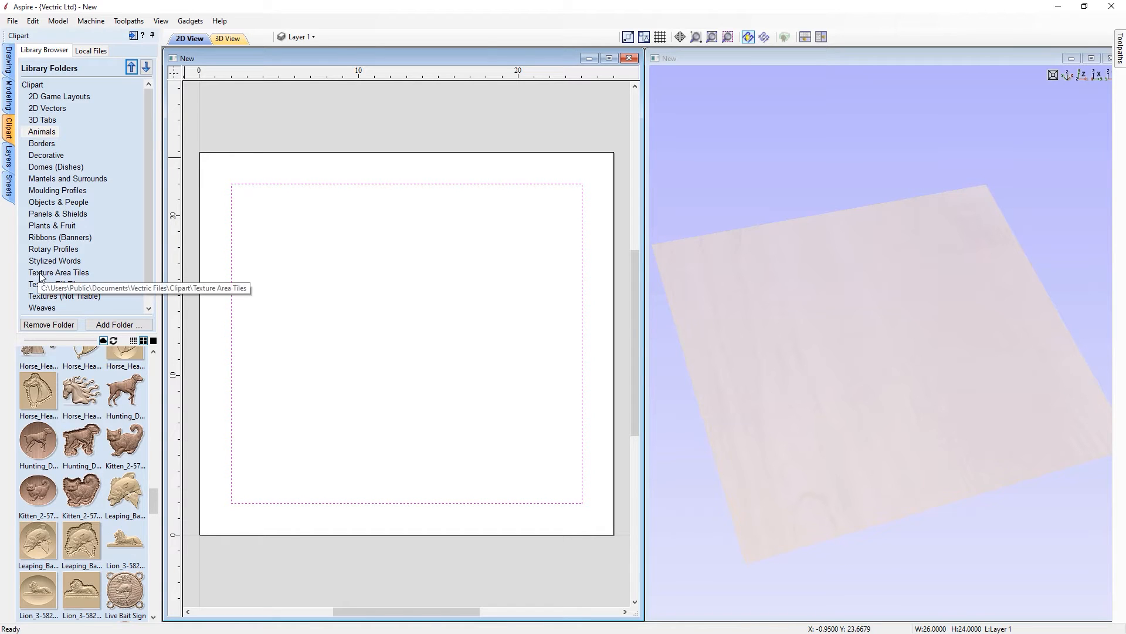
click(59, 273)
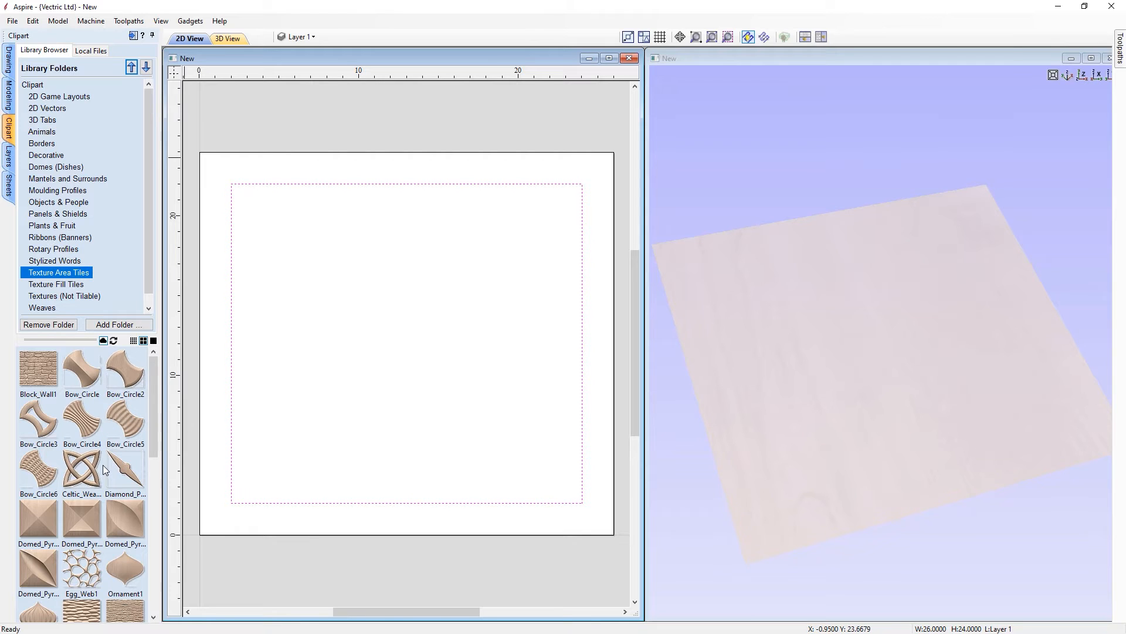
scroll(104, 465, down, 5)
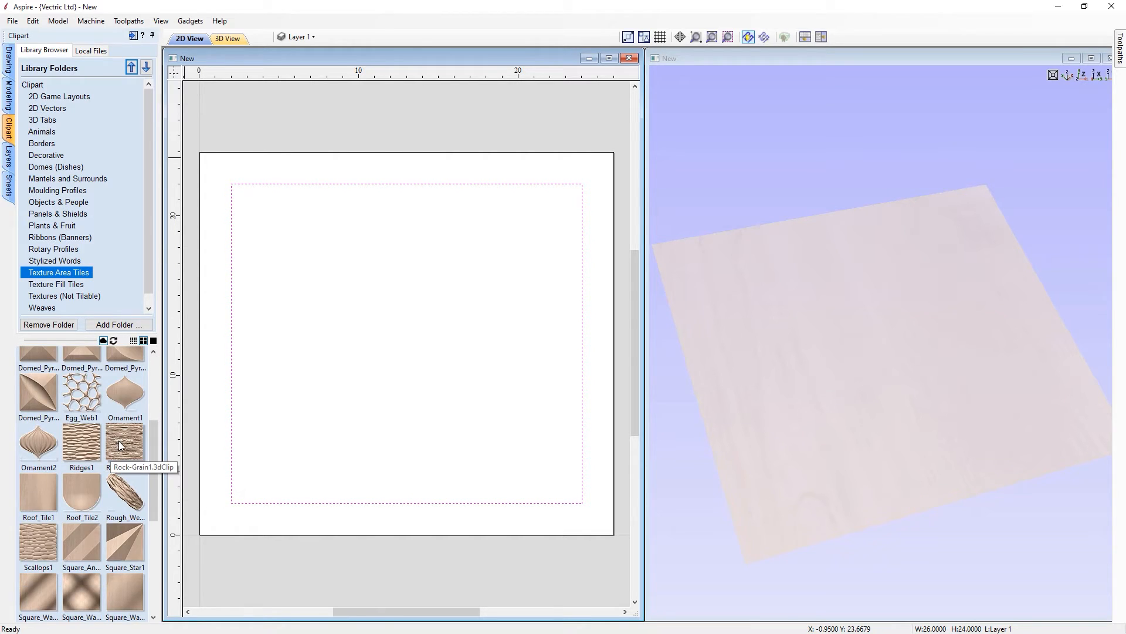
drag(119, 441, 403, 334)
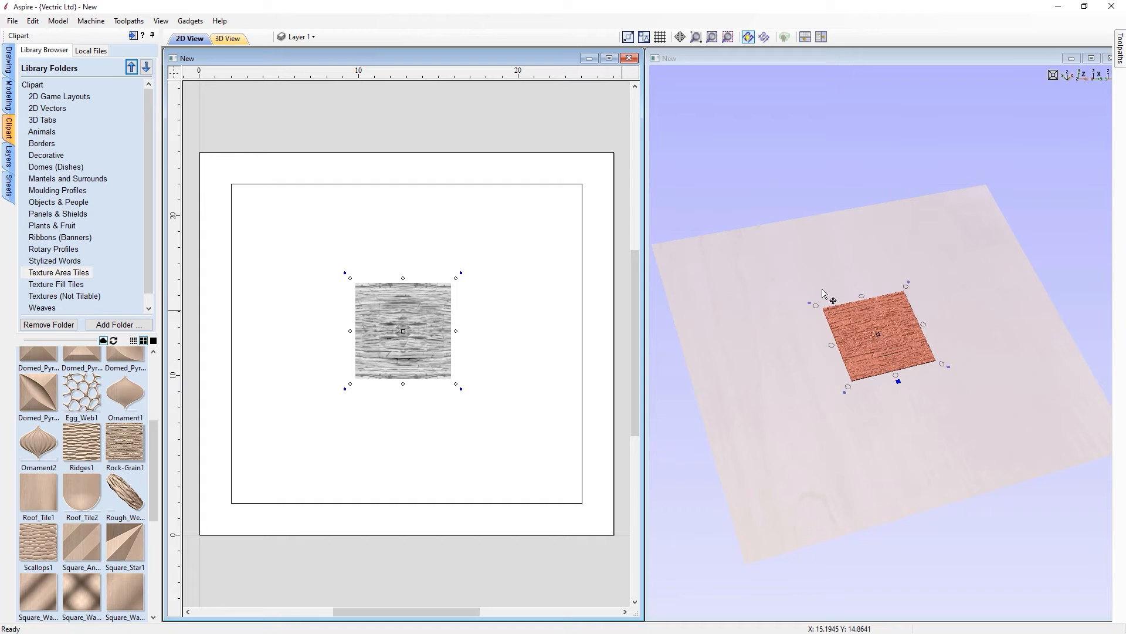
scroll(884, 339, up, 3)
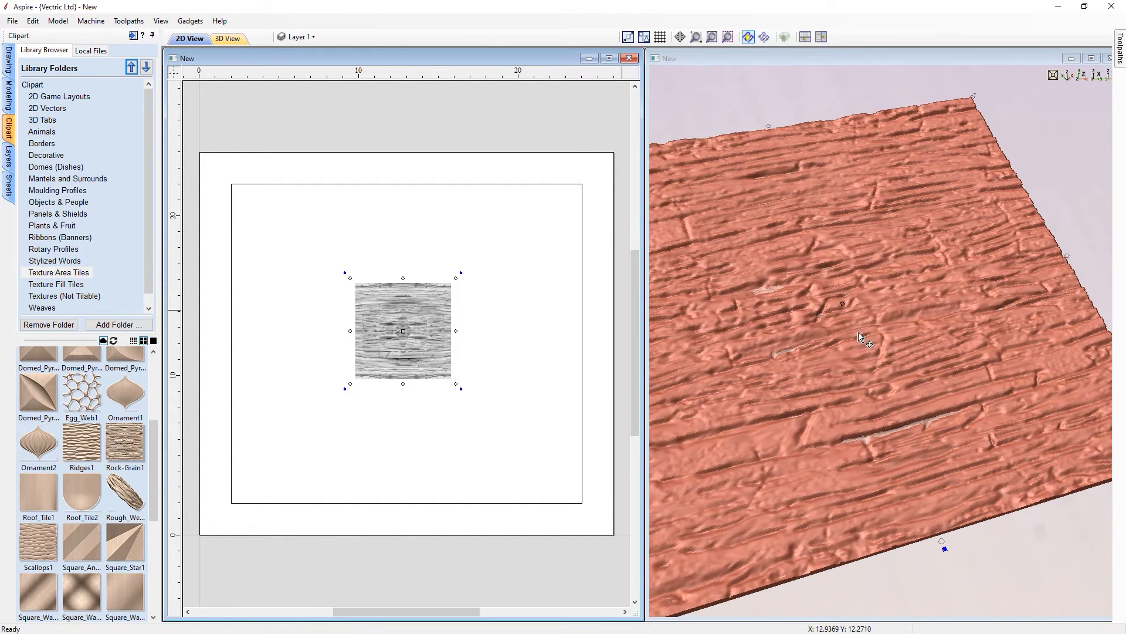
click(1068, 76)
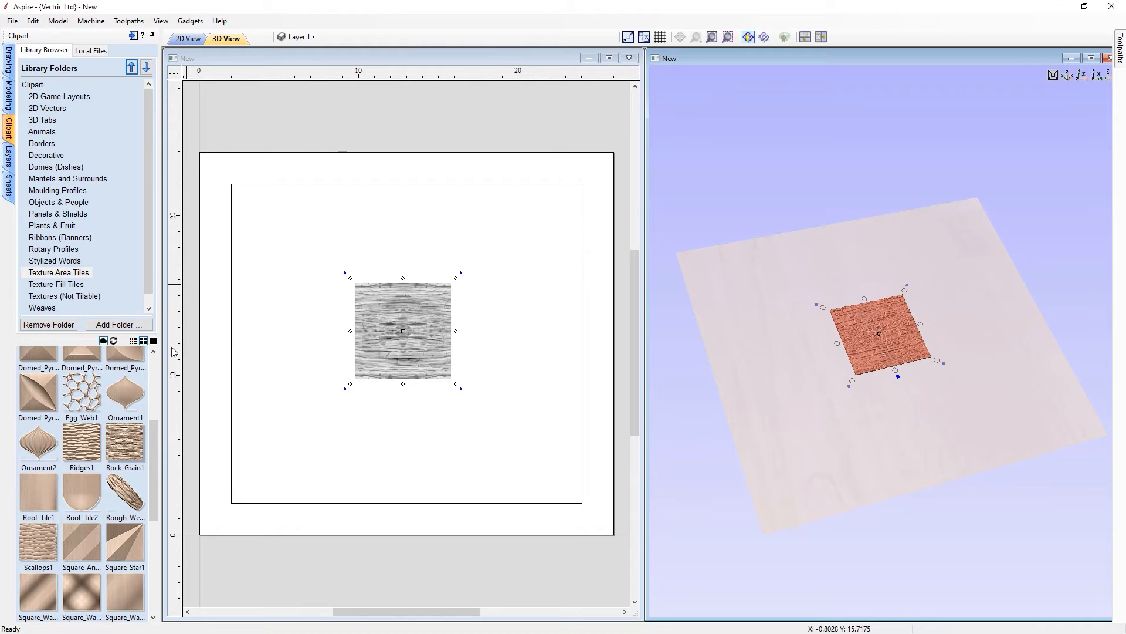
Step: Fill the frame between the two rectangles with the Rock-Grain1 tile, and reapply the texture with neighbouring tiles mirrored horizontally and vertically
click(9, 95)
drag(328, 213, 284, 139)
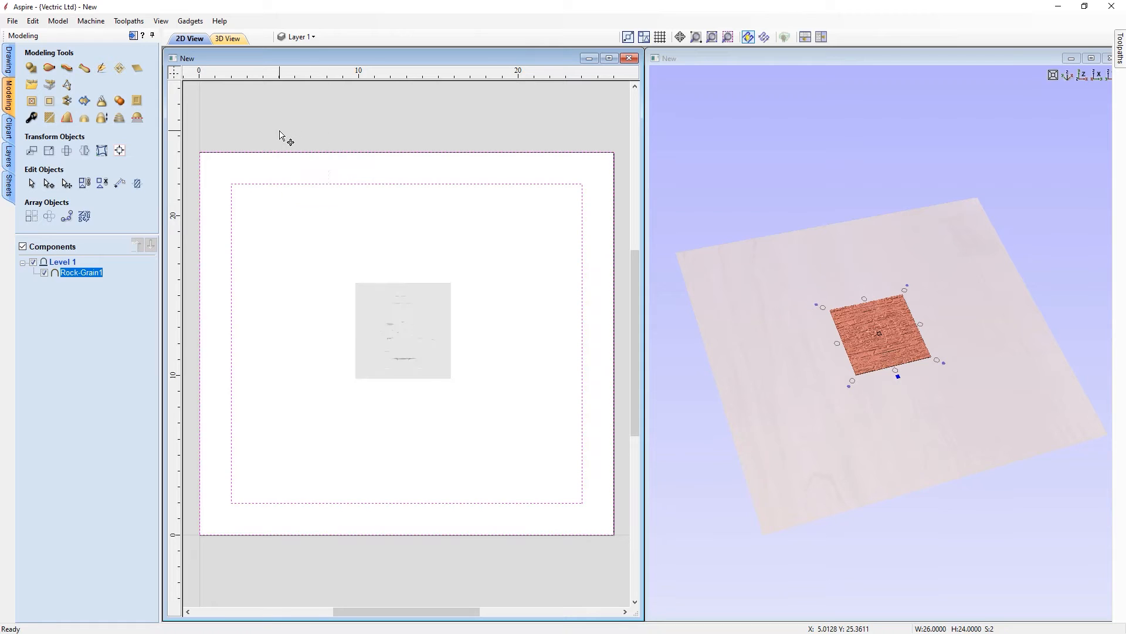
click(406, 313)
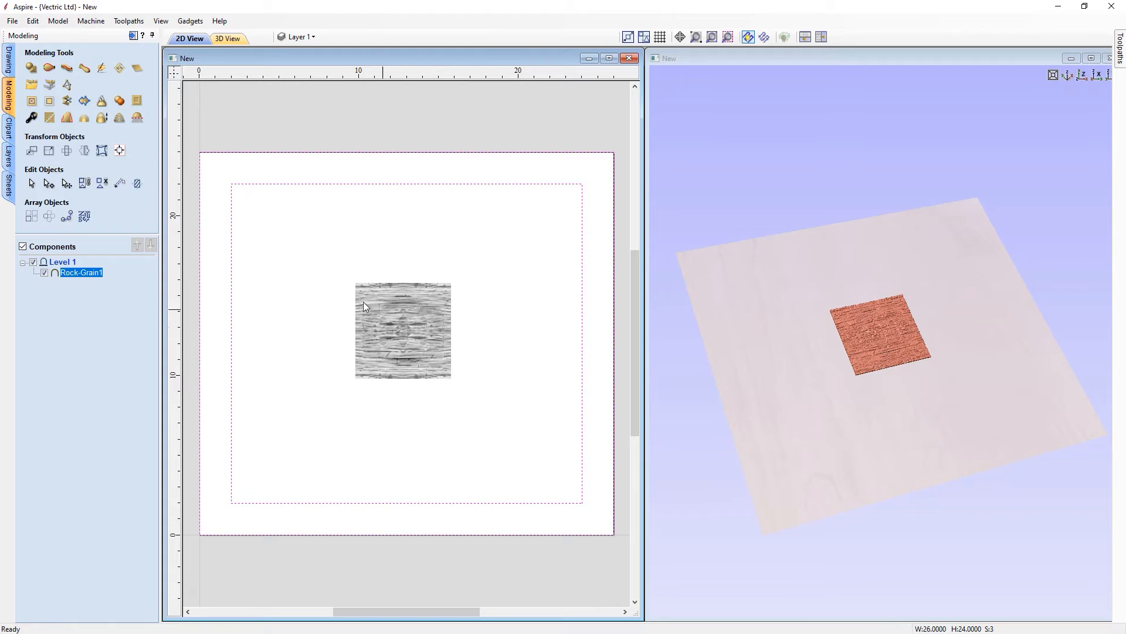
click(120, 70)
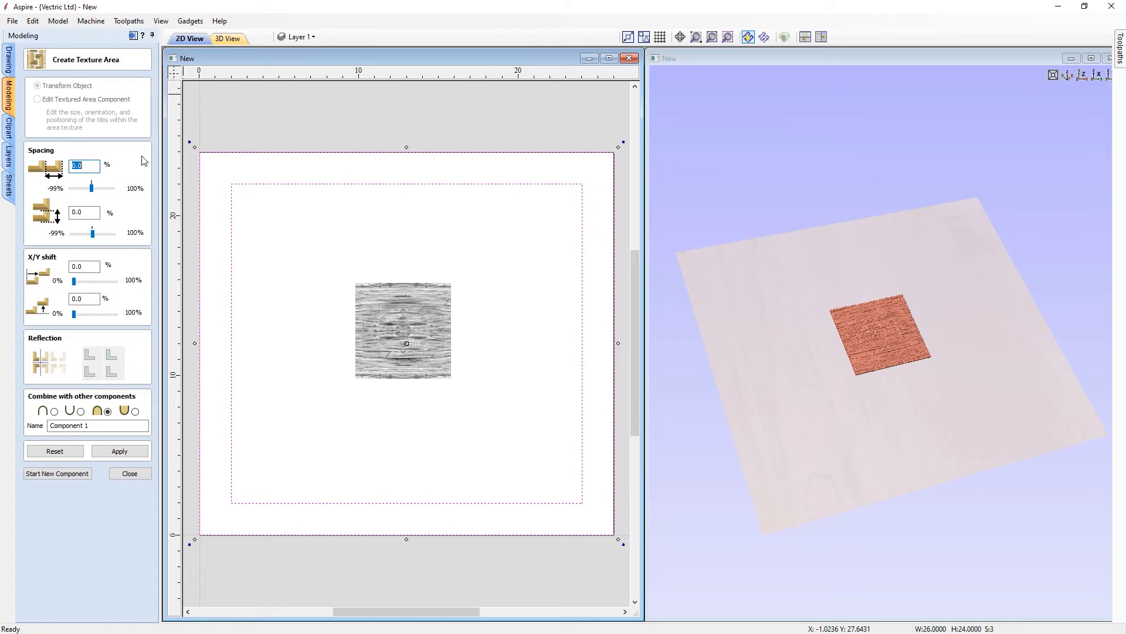
click(109, 451)
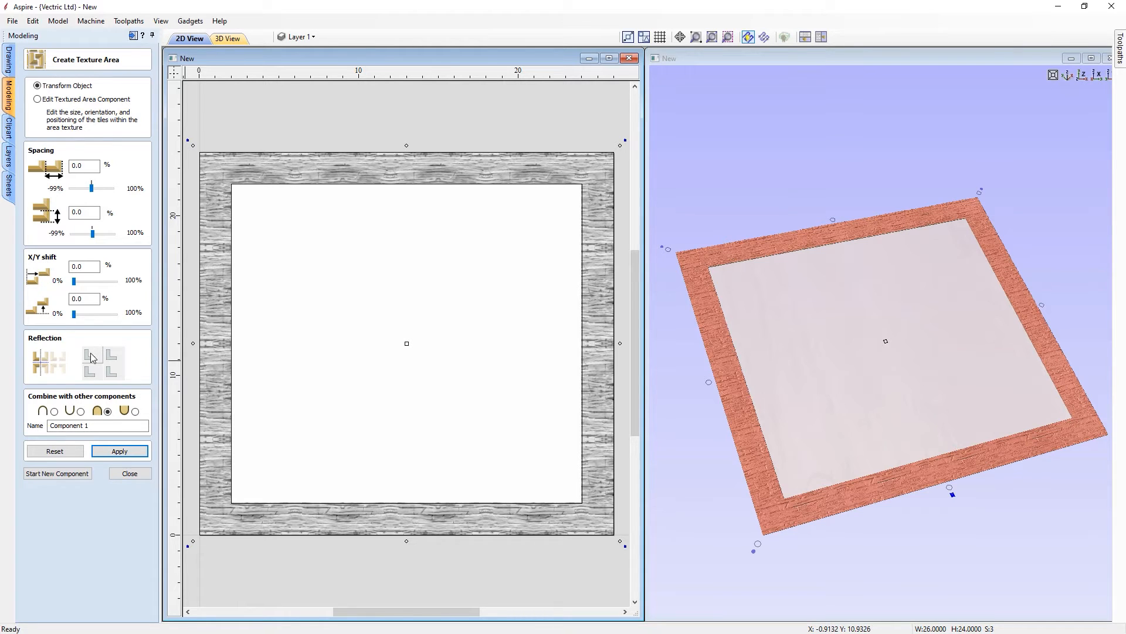
click(130, 451)
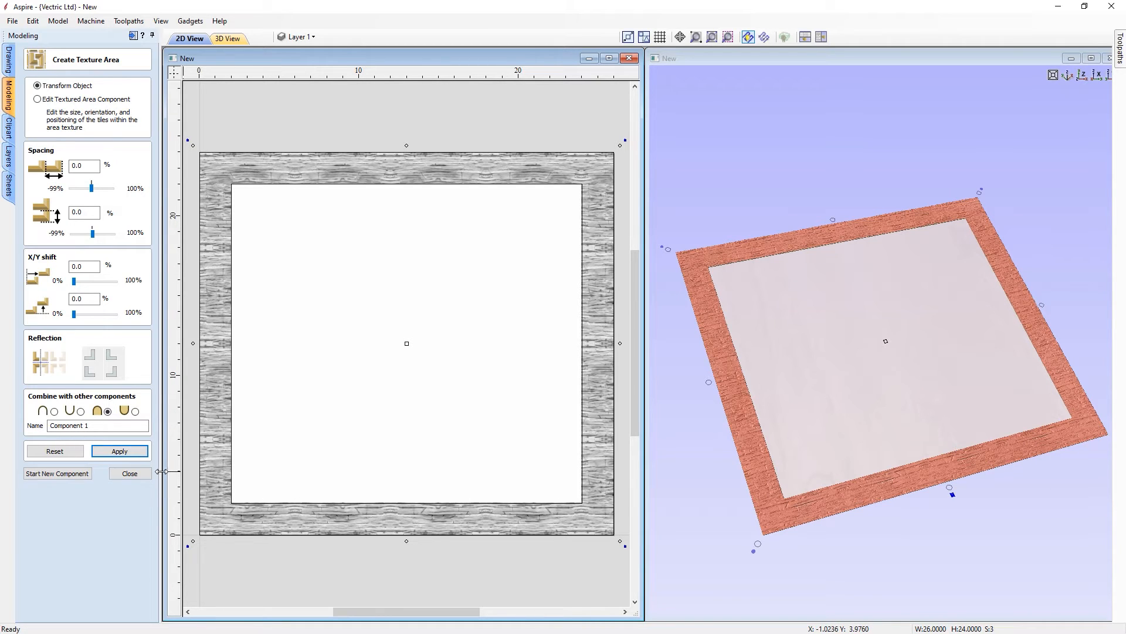
Step: Reset the rock grain frame texture, close Create Texture Area, and delete the tile and both rectangles
click(54, 451)
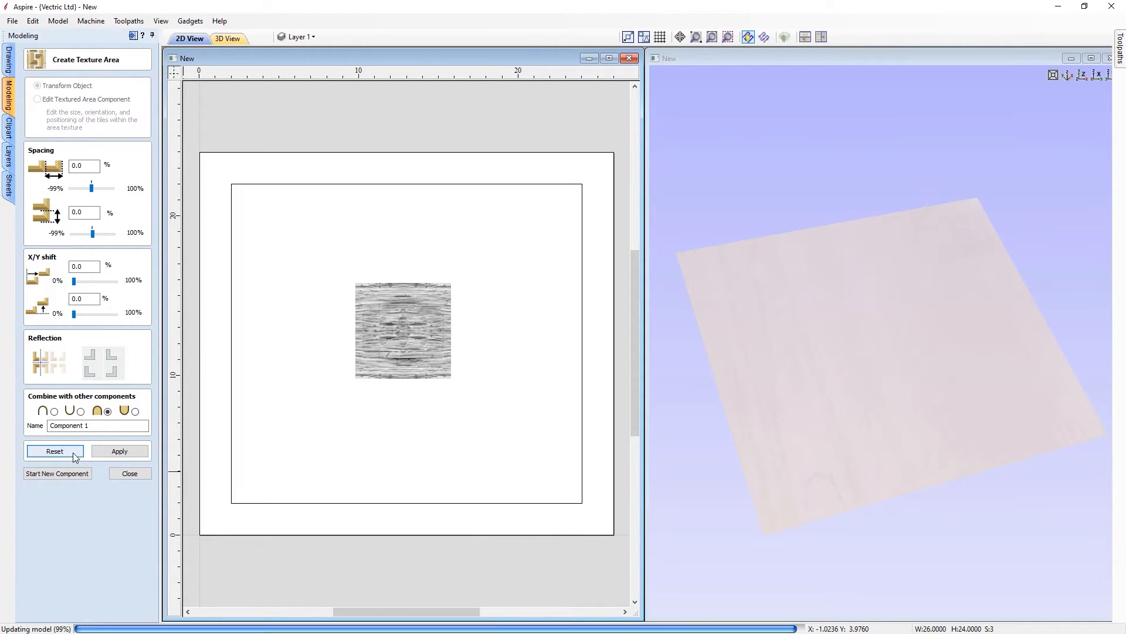
click(123, 473)
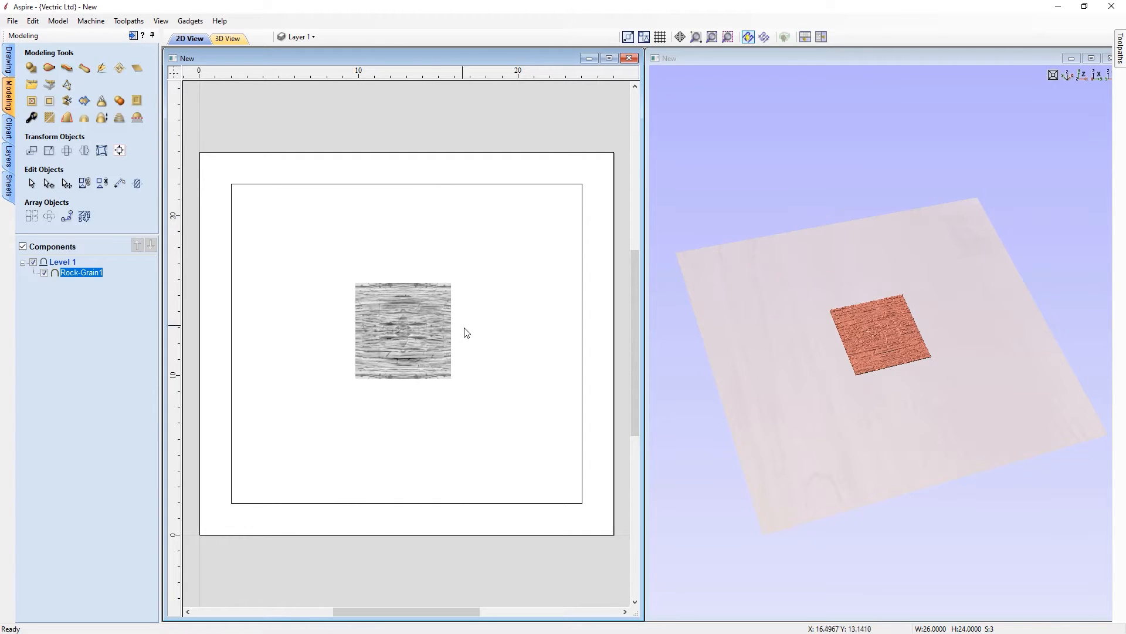
click(405, 320)
key(Delete)
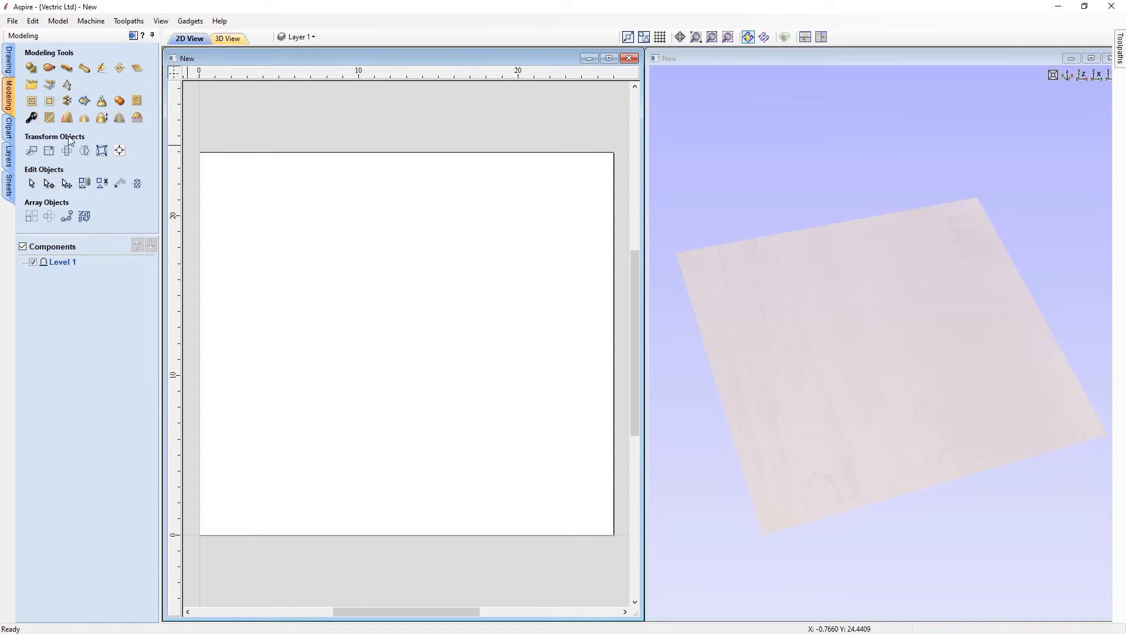
Step: Place the Rough_Weave1 tile from the Texture Area Tiles clipart folder in the middle of the job and fill the whole job with it
click(9, 126)
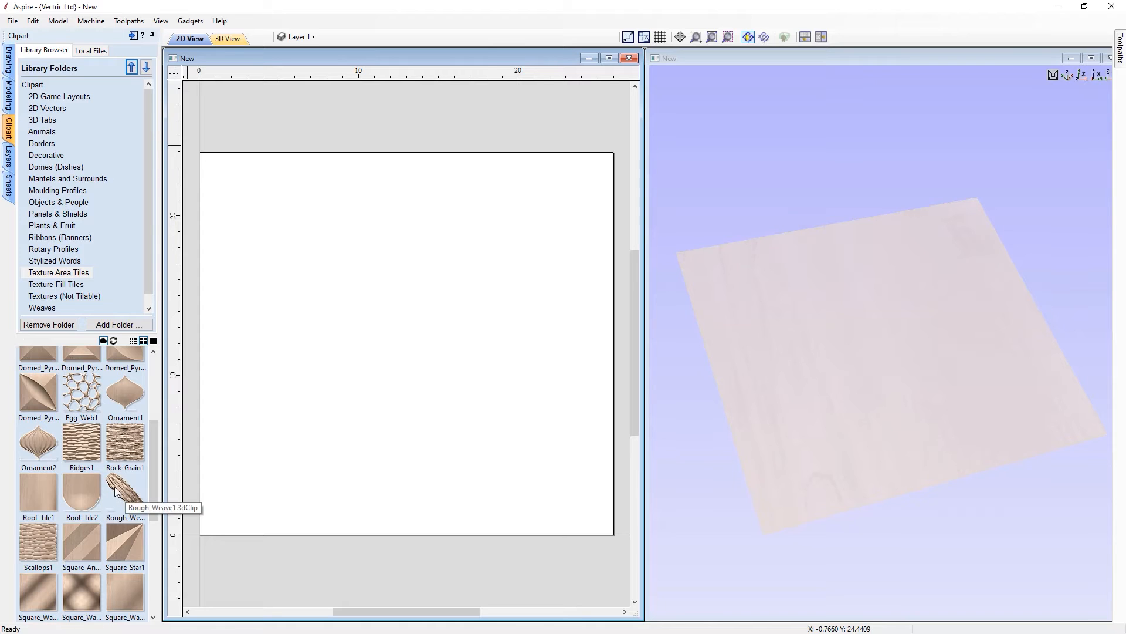
drag(111, 492, 380, 347)
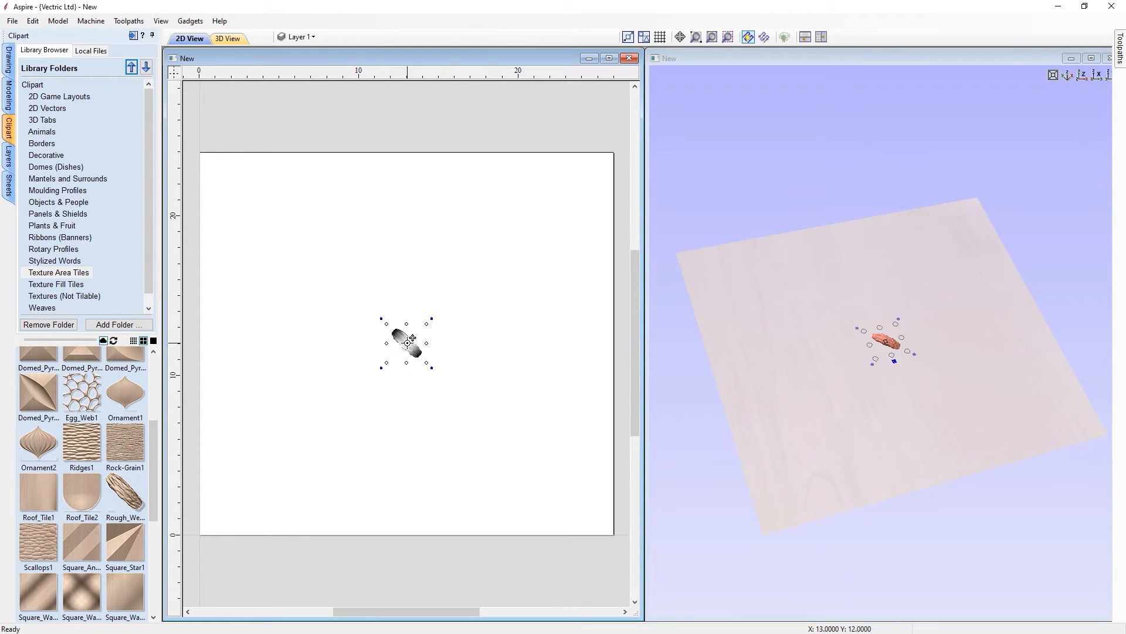
click(9, 96)
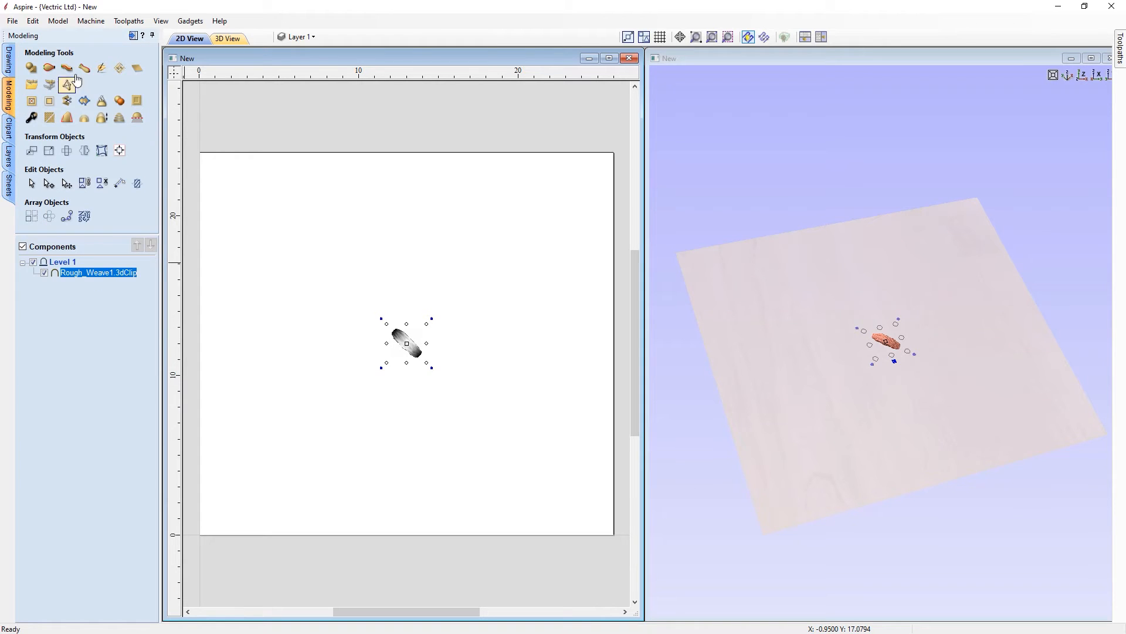
click(121, 70)
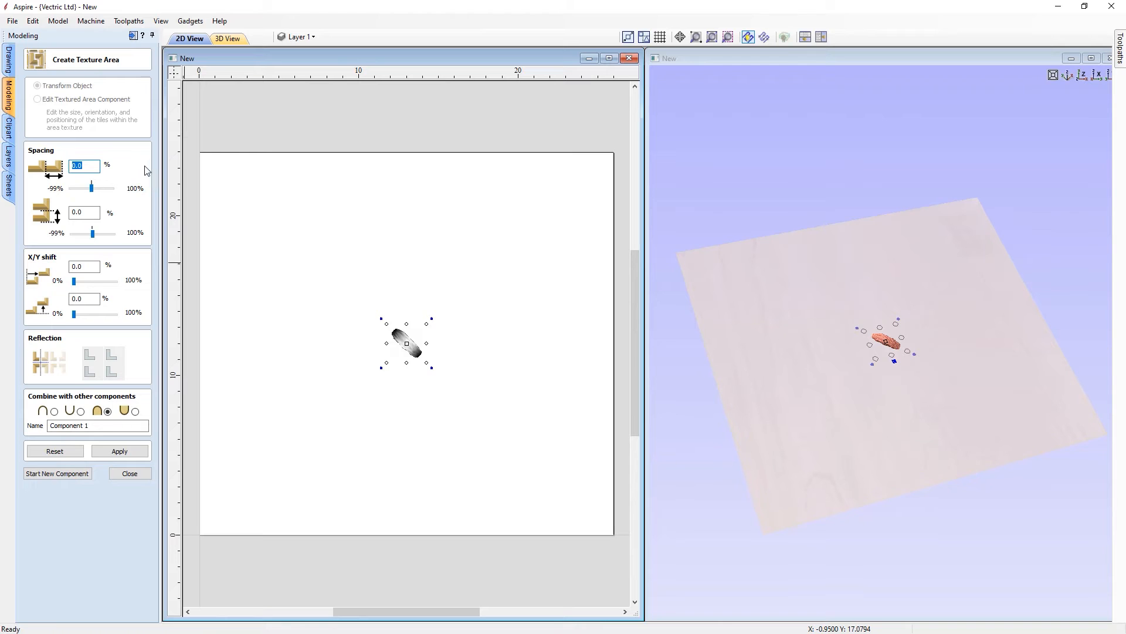
click(125, 453)
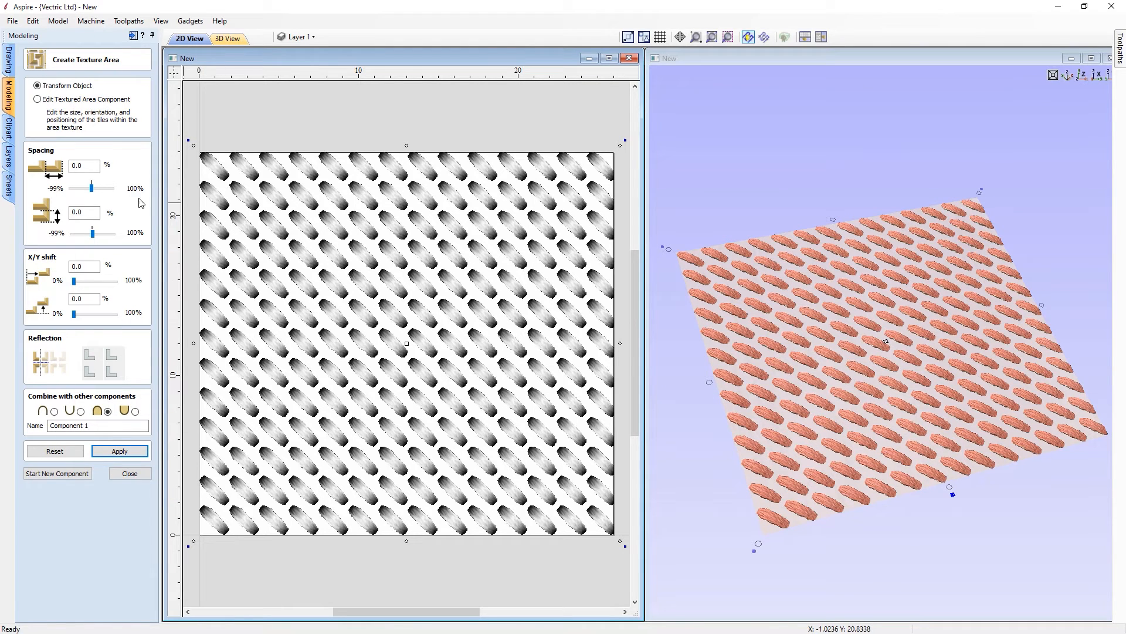
Step: Set the texture's horizontal spacing to -50% and Y shift to 50%, mirror neighbouring tiles, and reapply it
drag(88, 166, 55, 165)
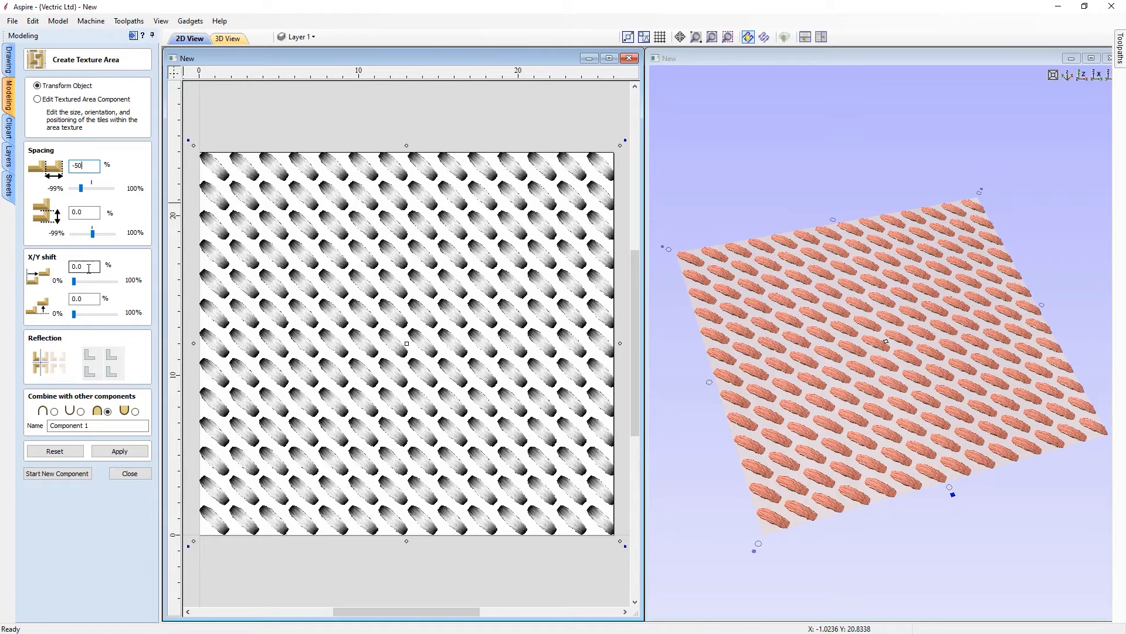
drag(91, 298, 60, 302)
click(113, 354)
click(128, 453)
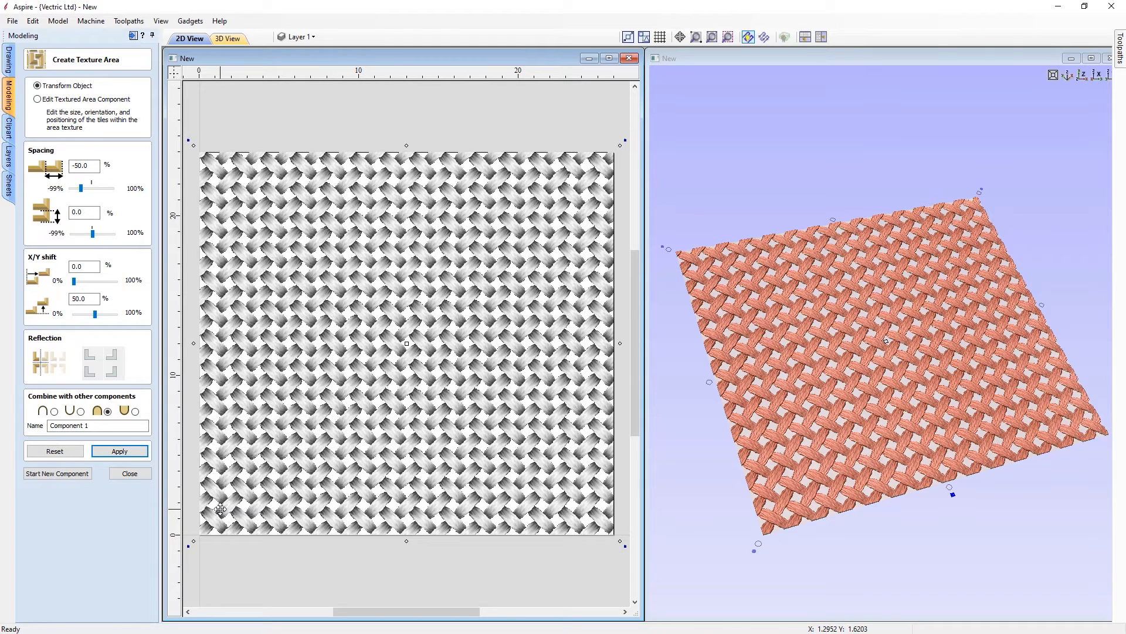
Step: Edit the textured area component by enlarging its weave tile evenly, and flatten the tile to about half its height
click(54, 100)
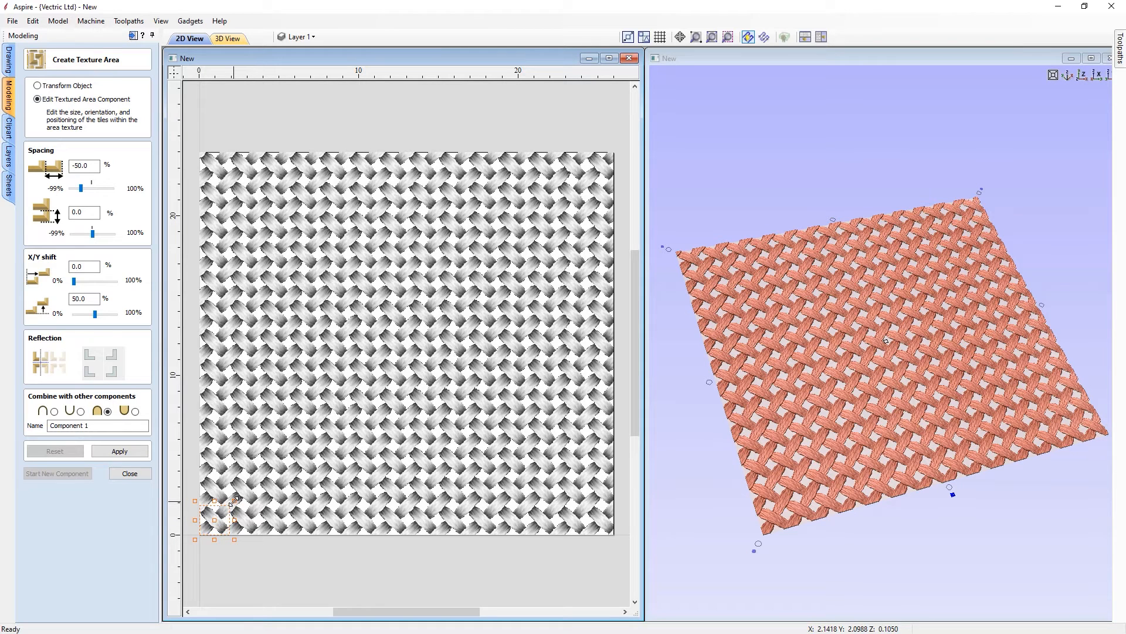
drag(235, 499, 297, 451)
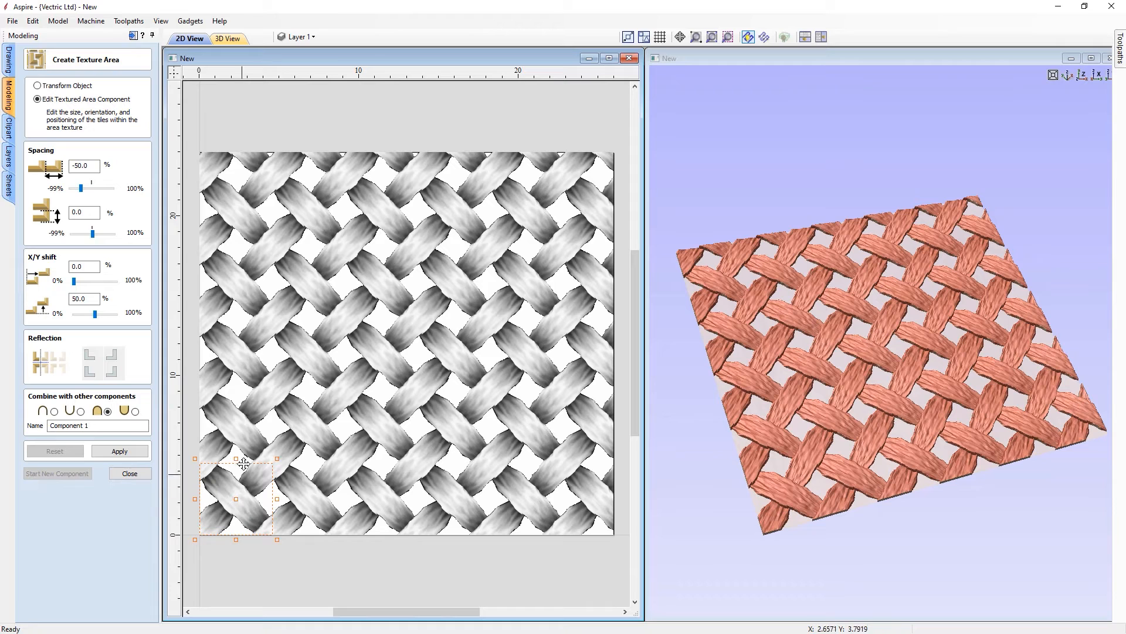
drag(236, 457, 228, 496)
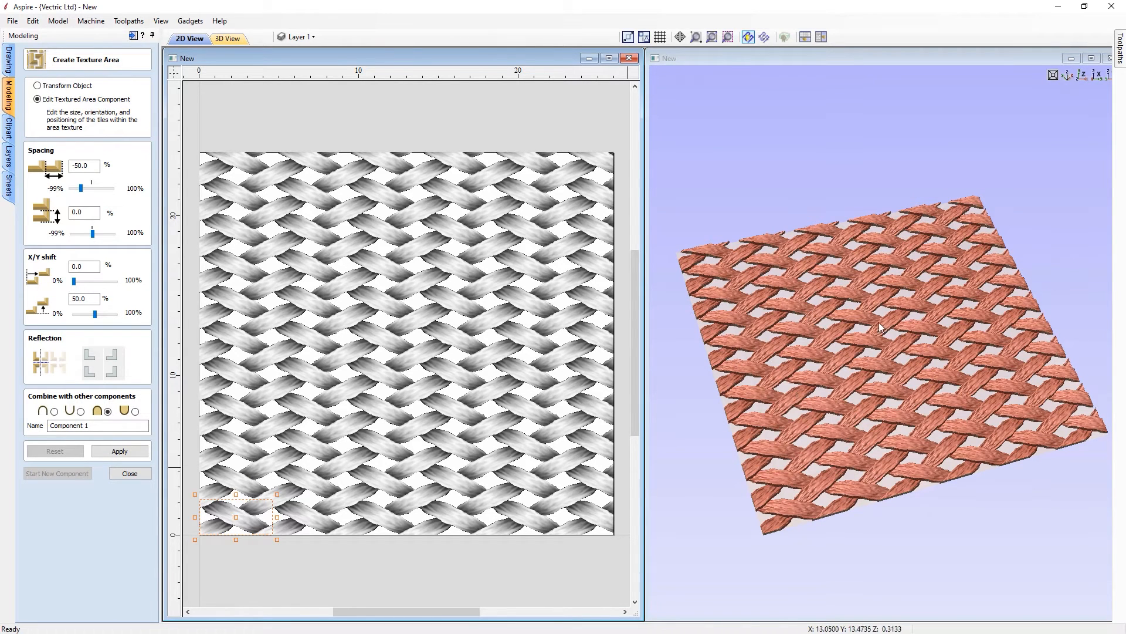
Step: Transform the whole weave texture: scale it to about 18.9 by 17.4 inches and position it near the middle of the job
click(70, 87)
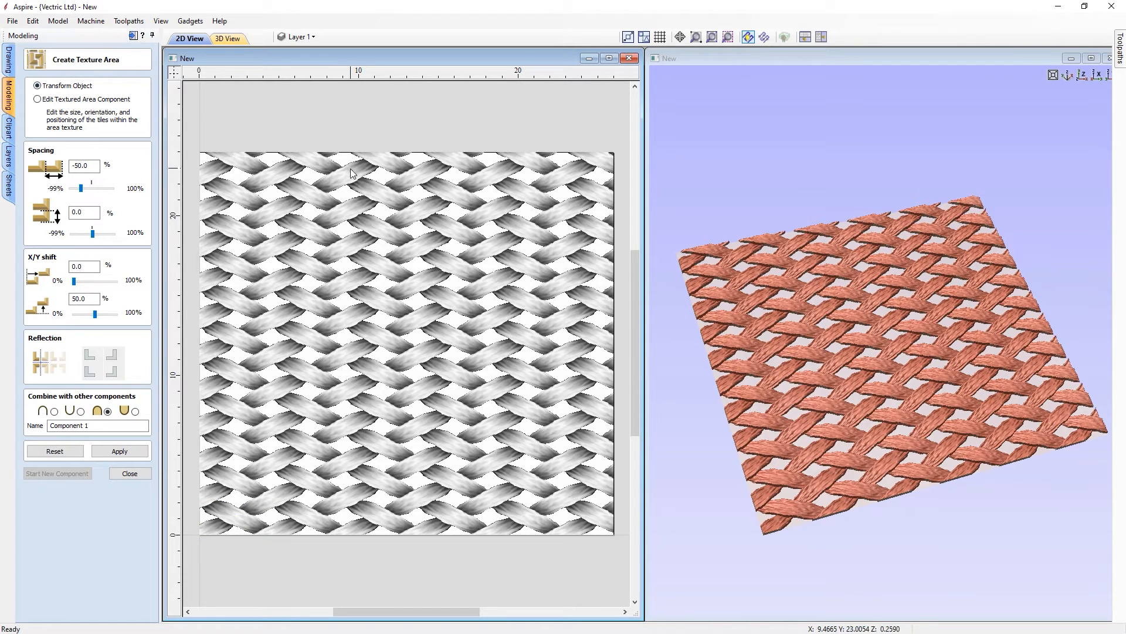
drag(352, 209, 457, 176)
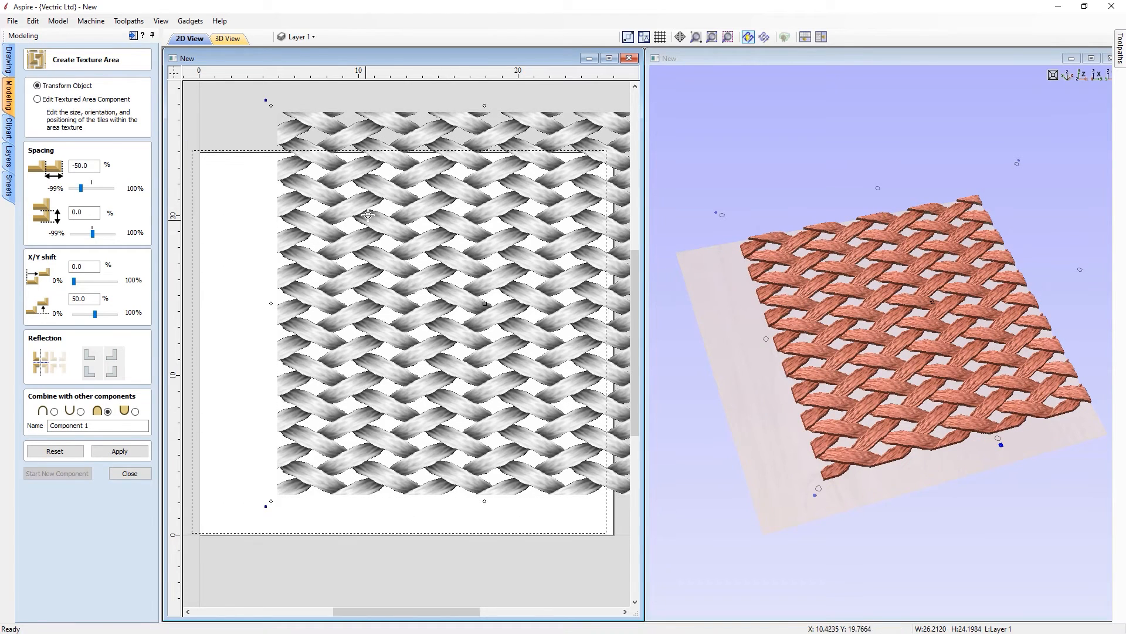
key(F9)
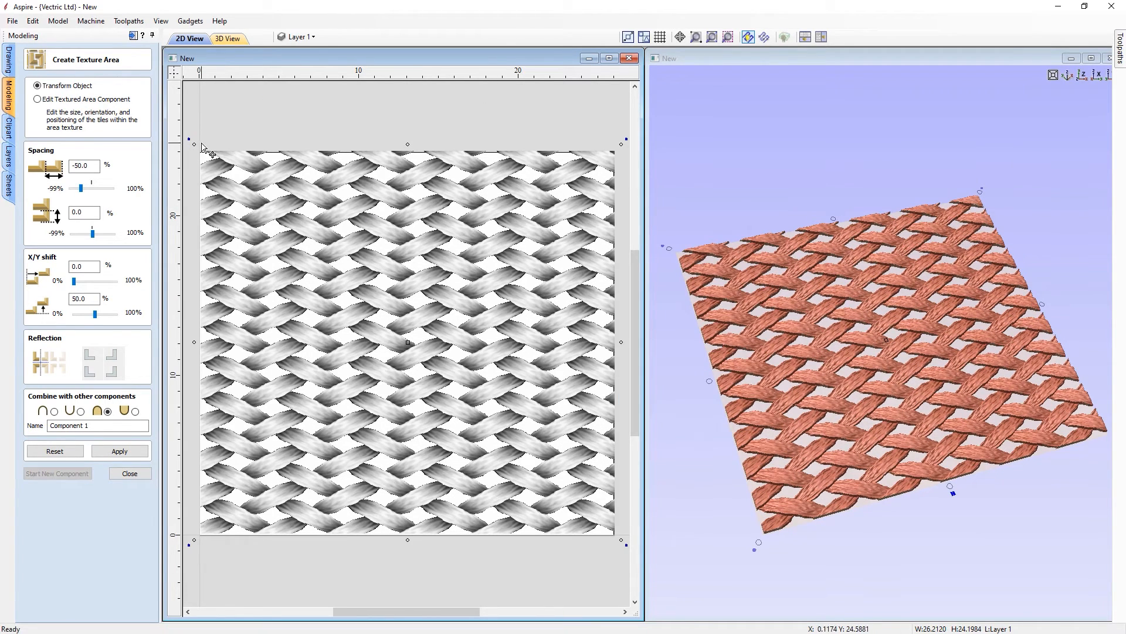
drag(195, 144, 312, 252)
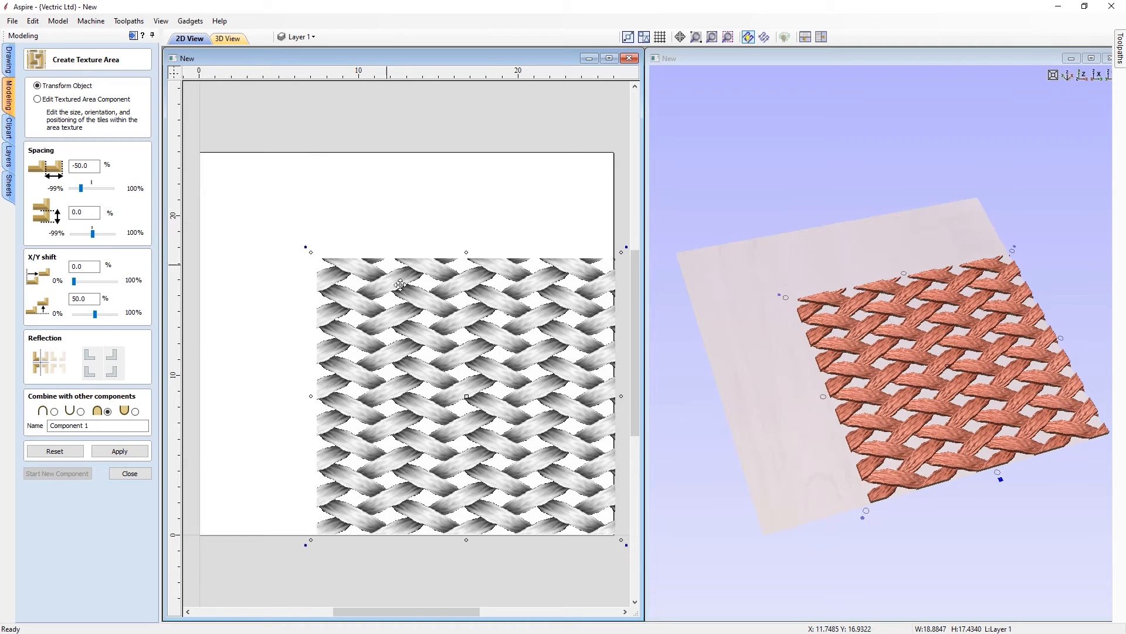
drag(438, 346, 376, 295)
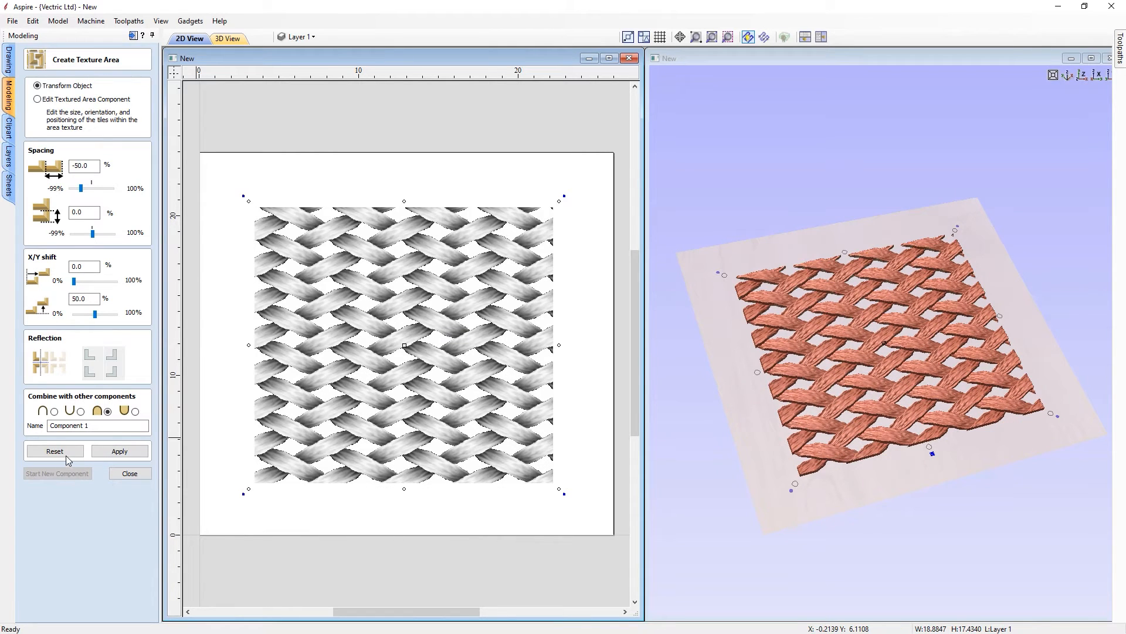
Step: Reset the weave texture, close Create Texture Area, and delete the Rough_Weave1 tile
click(65, 453)
click(130, 473)
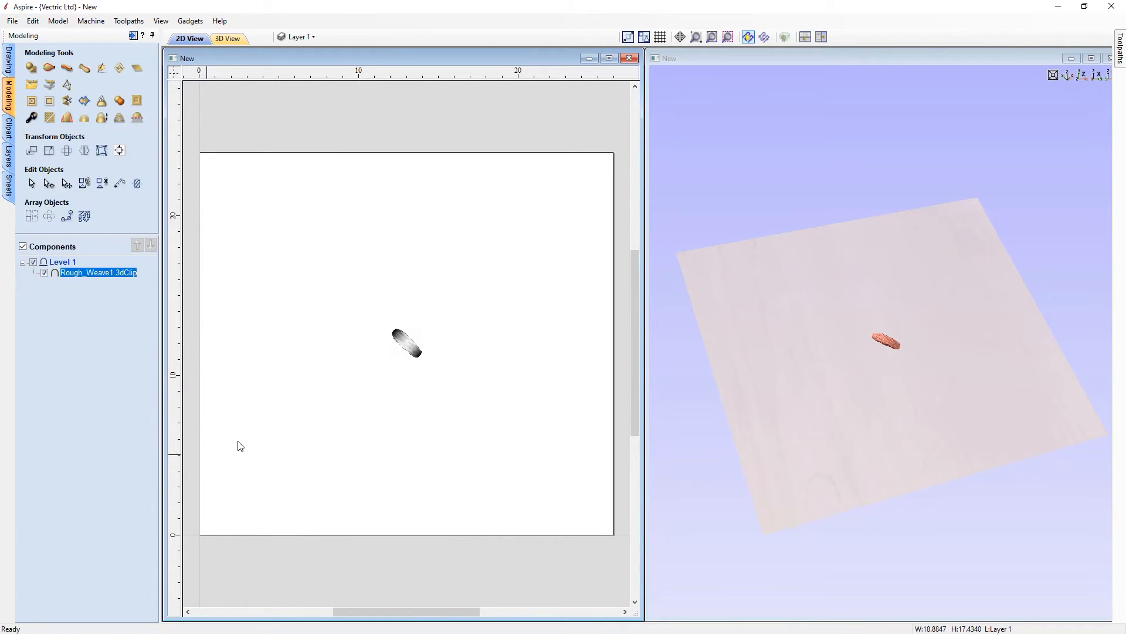
key(Delete)
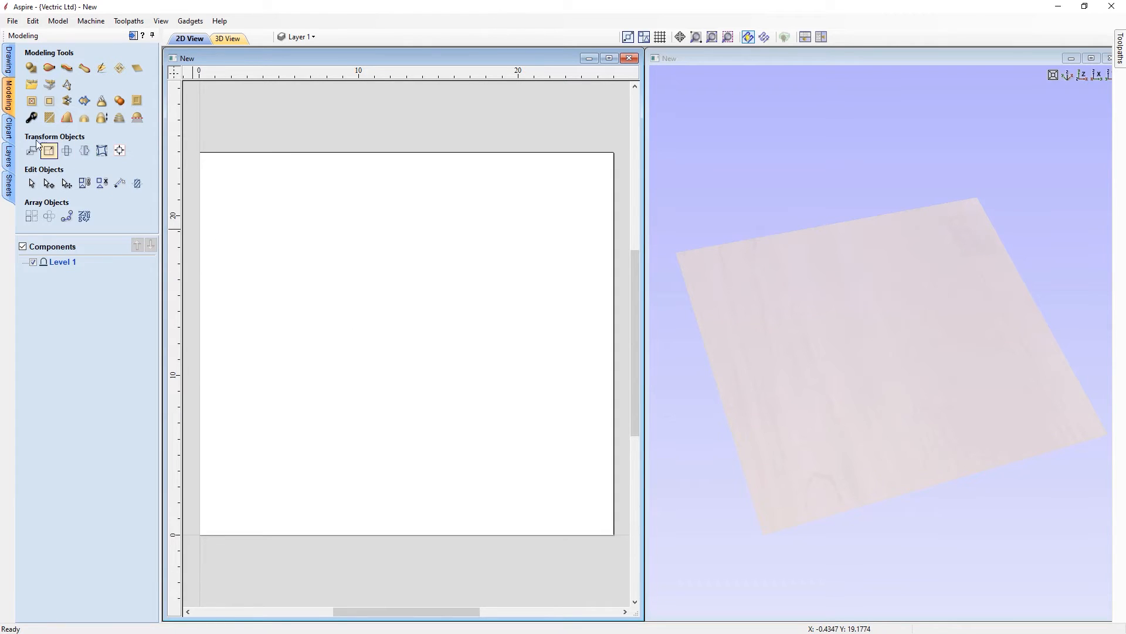
Step: Place the Domed_Pyramid_Scallop1 tile from the Texture Area Tiles clipart and scale it down to about 4.87 inches square
click(10, 127)
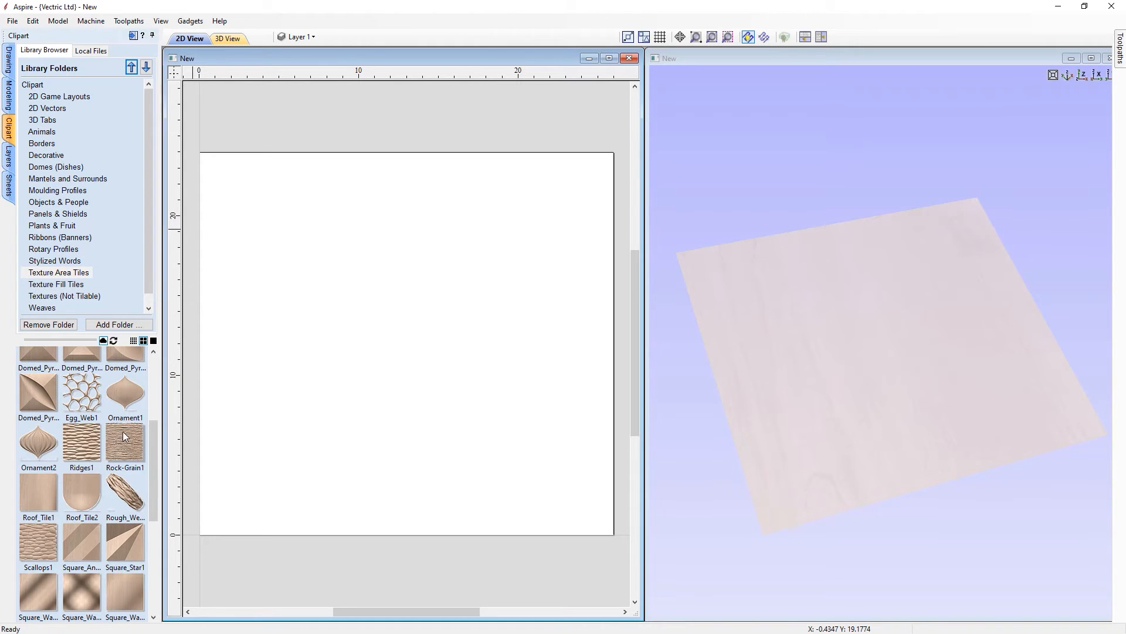
scroll(130, 404, up, 2)
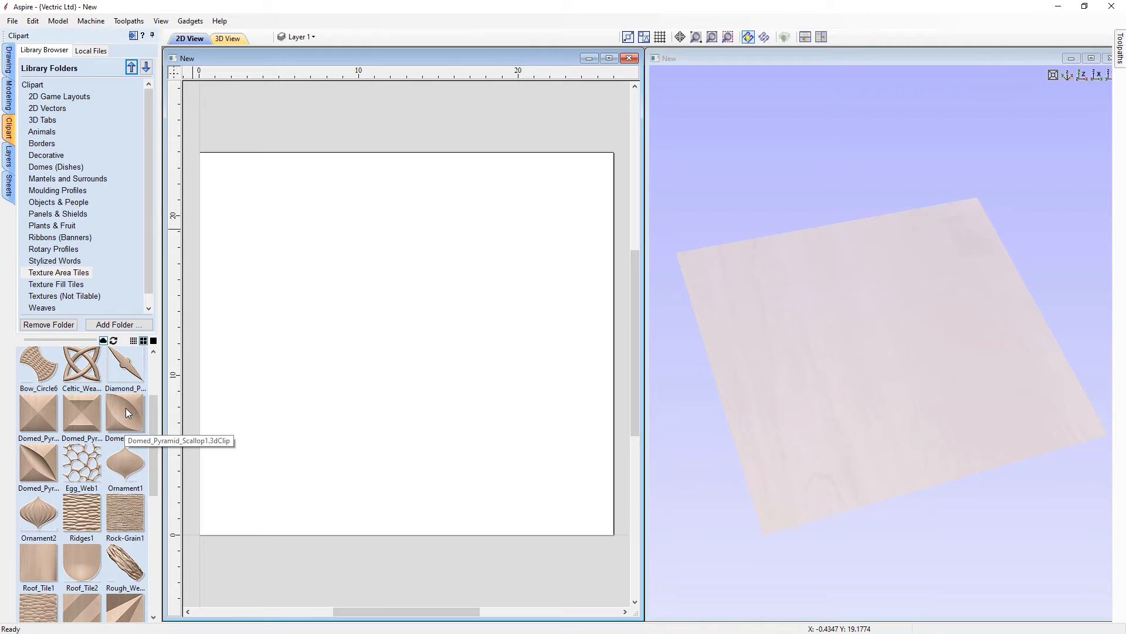
double_click(125, 408)
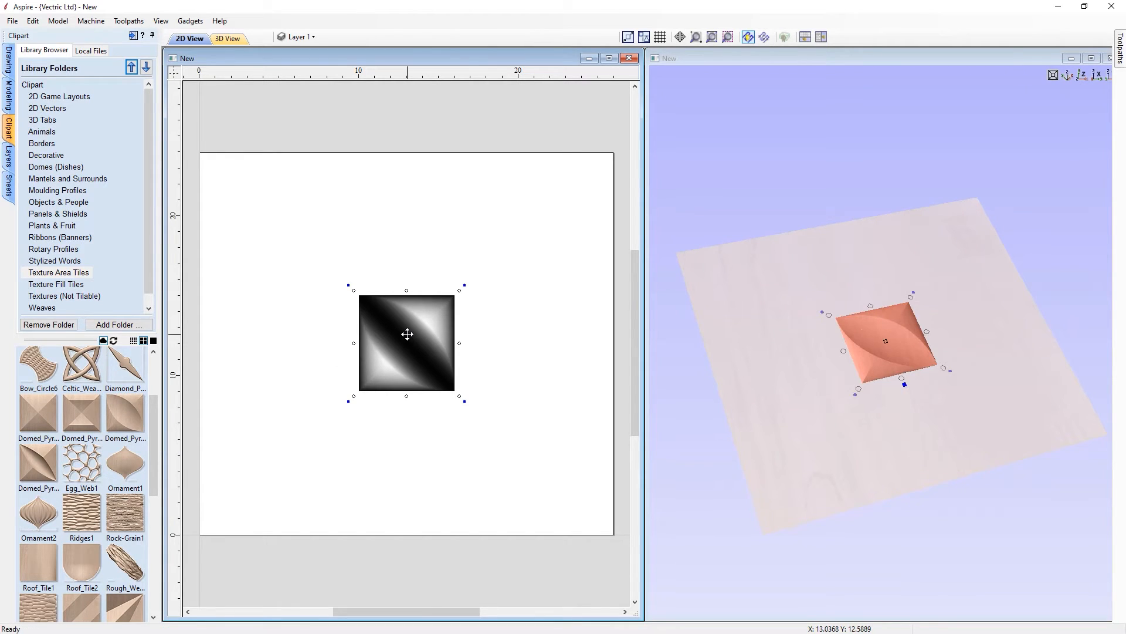
drag(459, 290, 436, 310)
Step: Create a texture area that fills the whole job with the domed scallop tile at zero spacing and shift
click(10, 98)
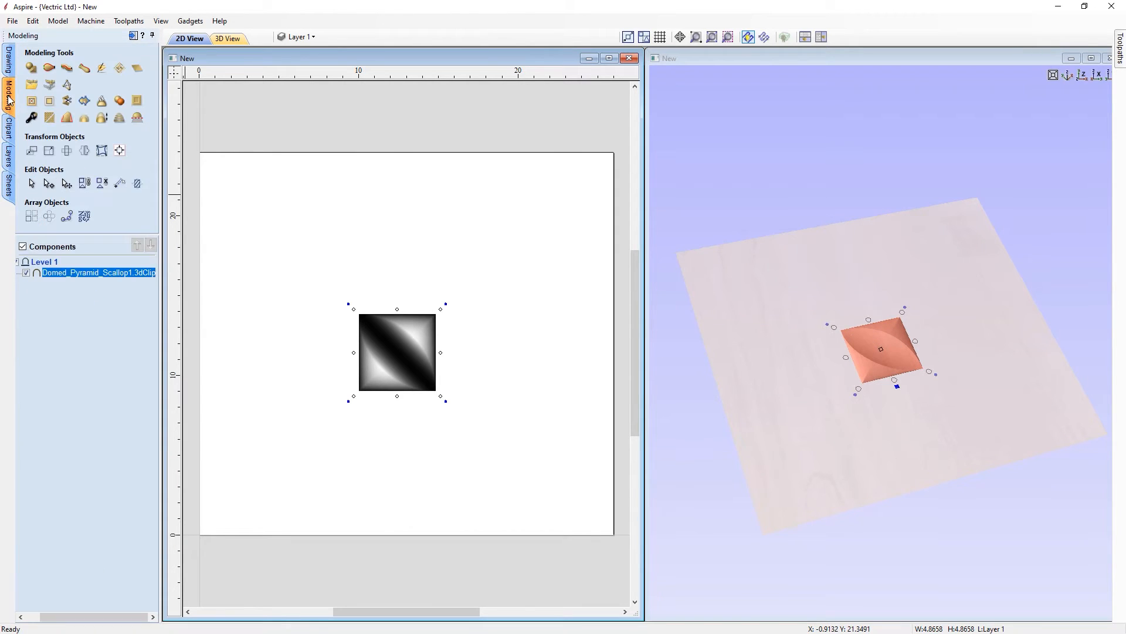
click(121, 72)
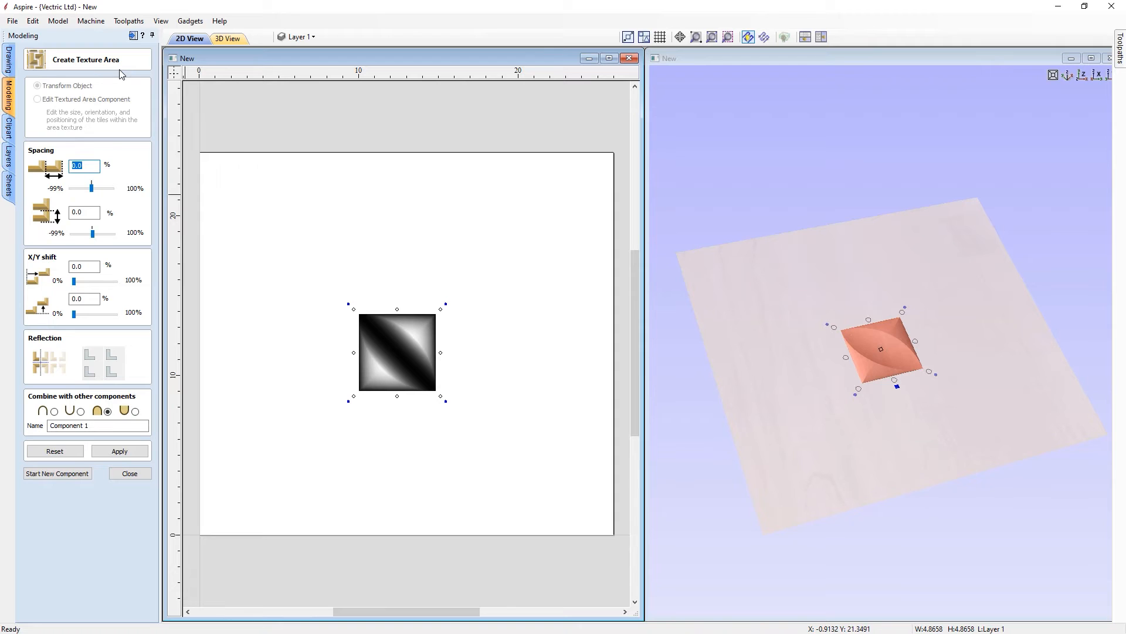
click(108, 451)
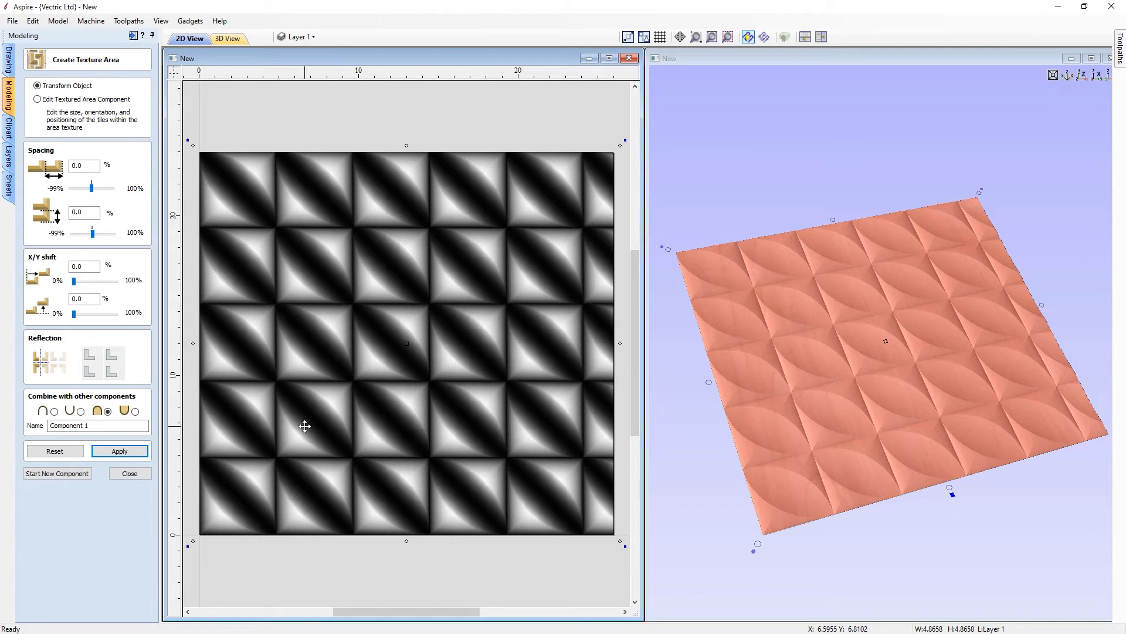
Step: Mirror neighbouring scallop tiles horizontally and vertically, reapply the texture, and close Create Texture Area
click(92, 355)
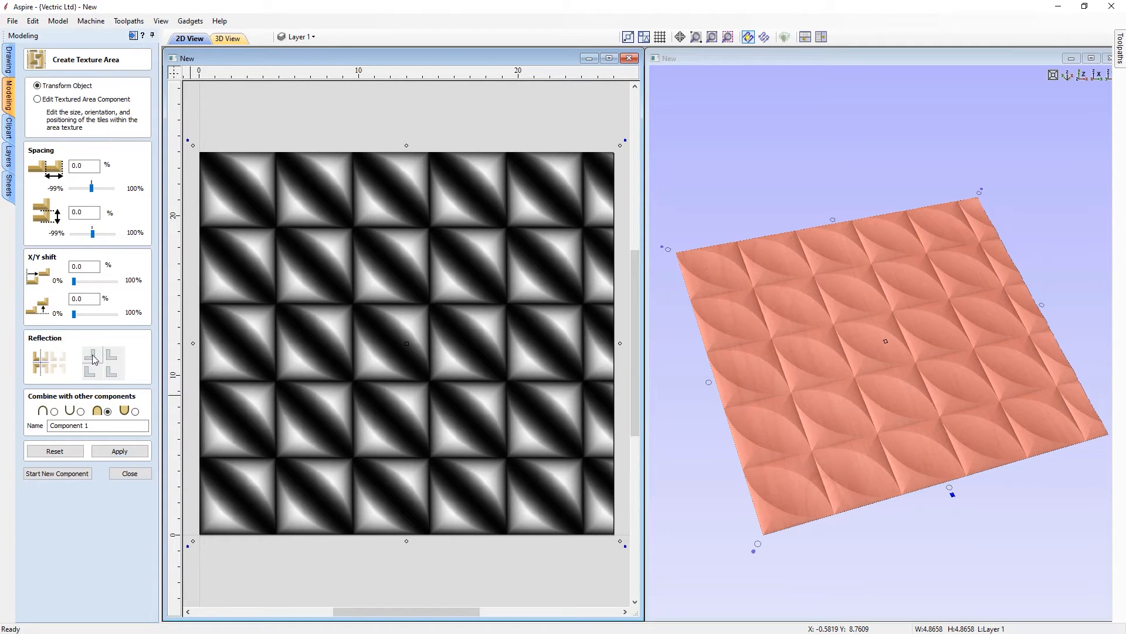
click(117, 358)
click(120, 451)
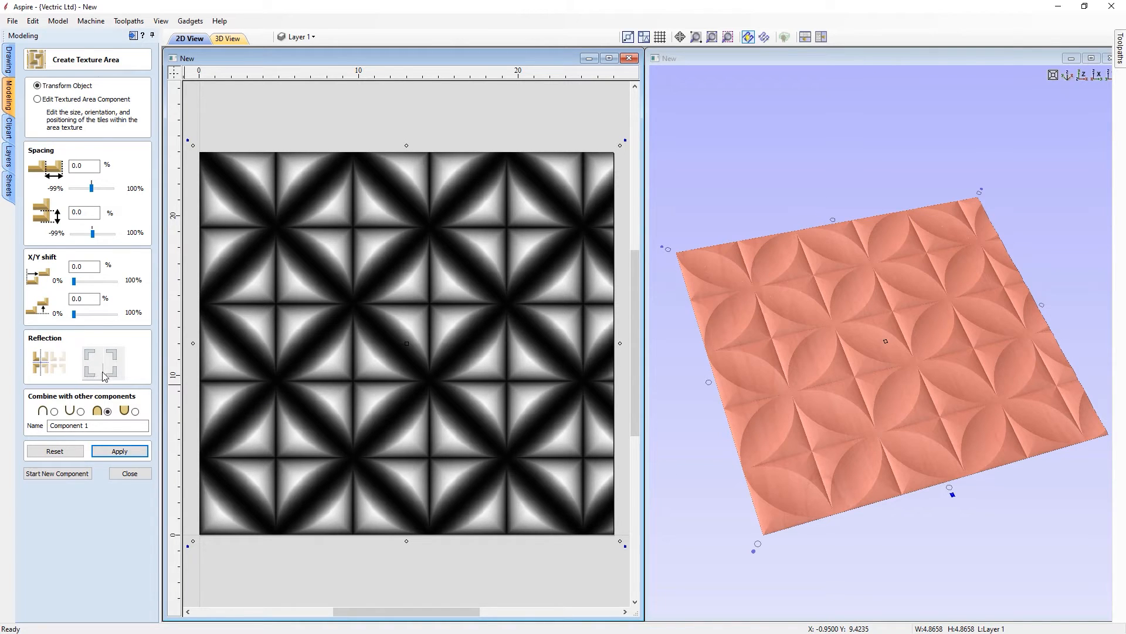
click(120, 451)
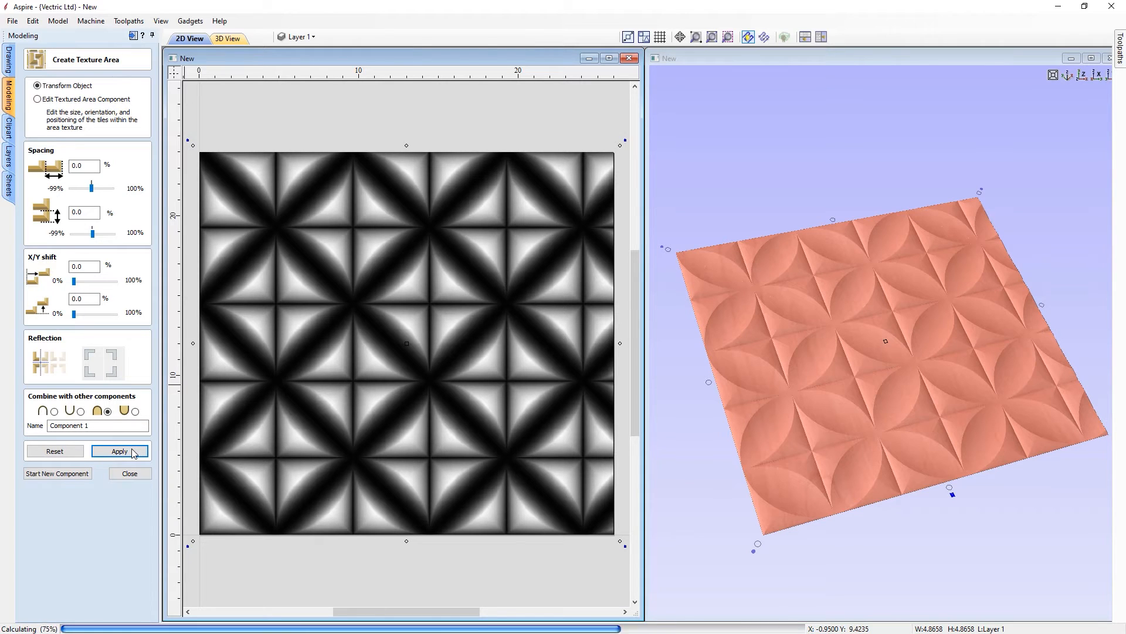
click(129, 472)
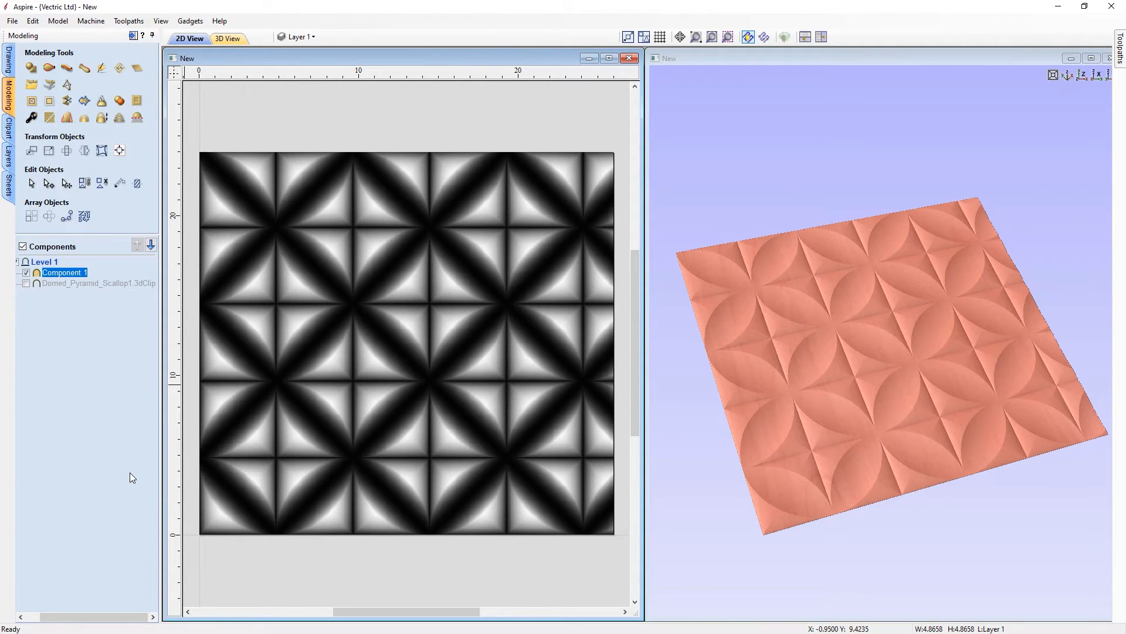
Step: Export Component 1 as a 3D clipart file named "Domed Scallop texture" in the Vectric Tutorials folder, and delete the component from the job
right_click(83, 273)
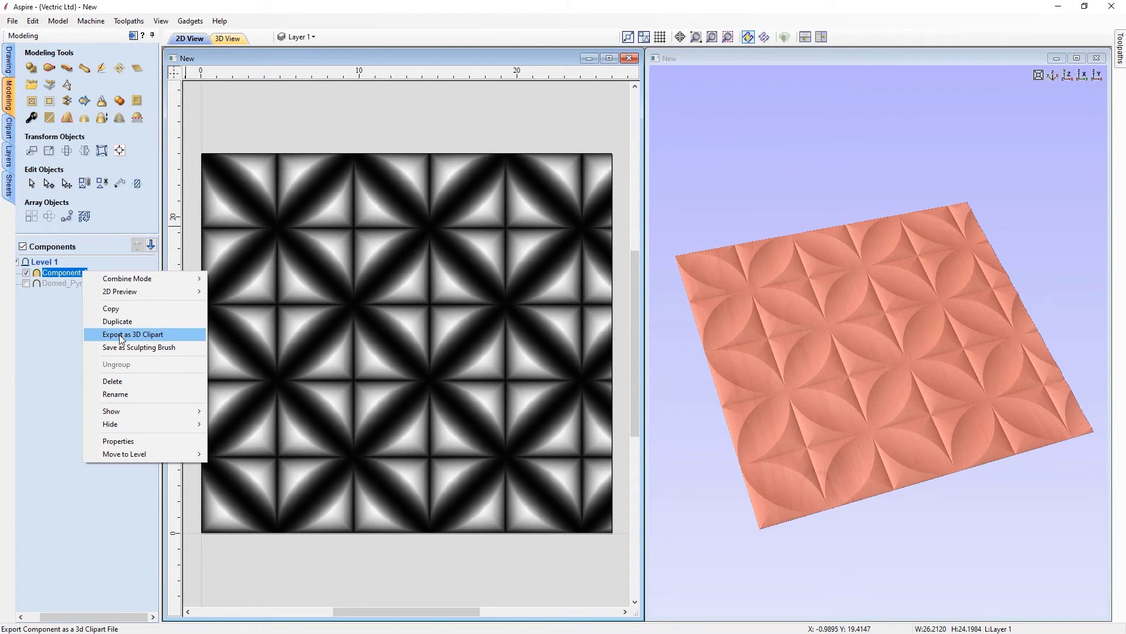
click(141, 335)
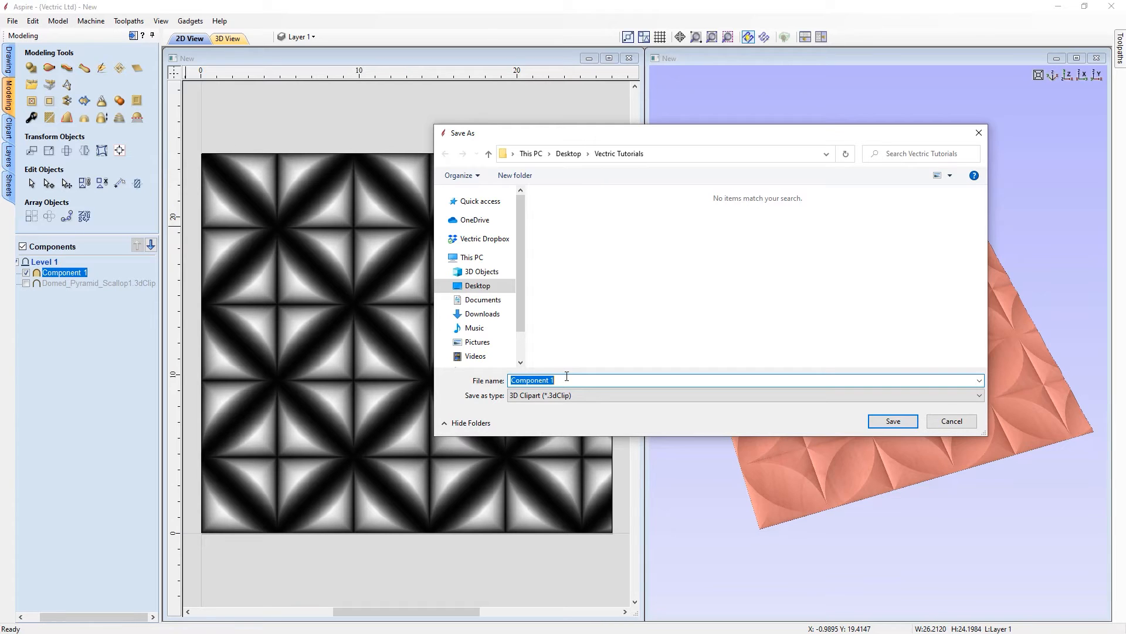
text(Domed Scallop texture)
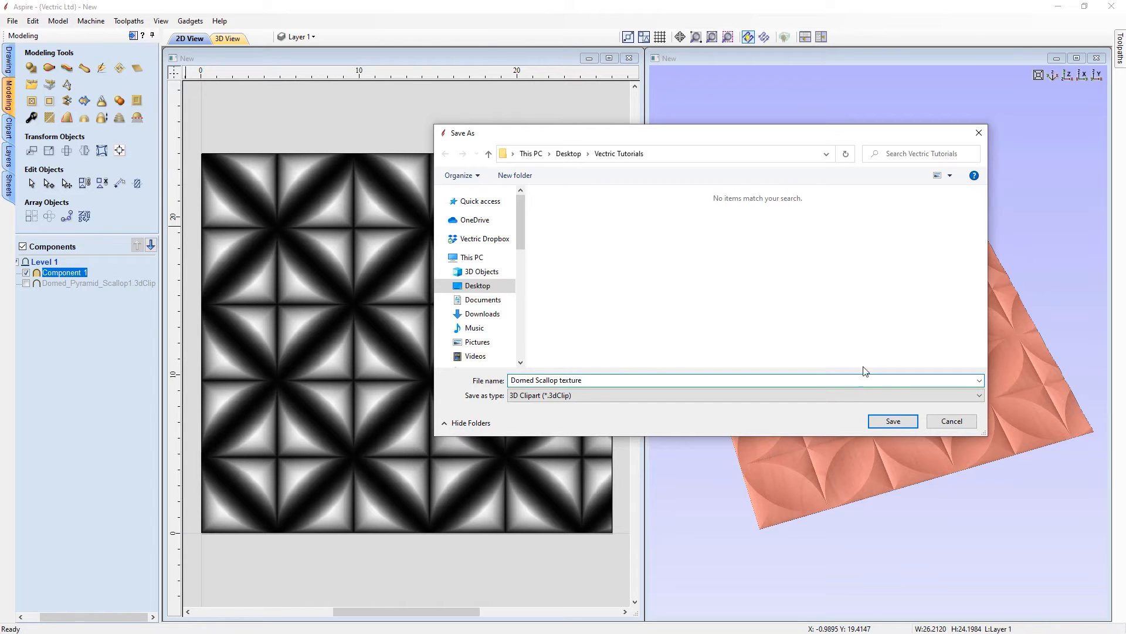
click(886, 421)
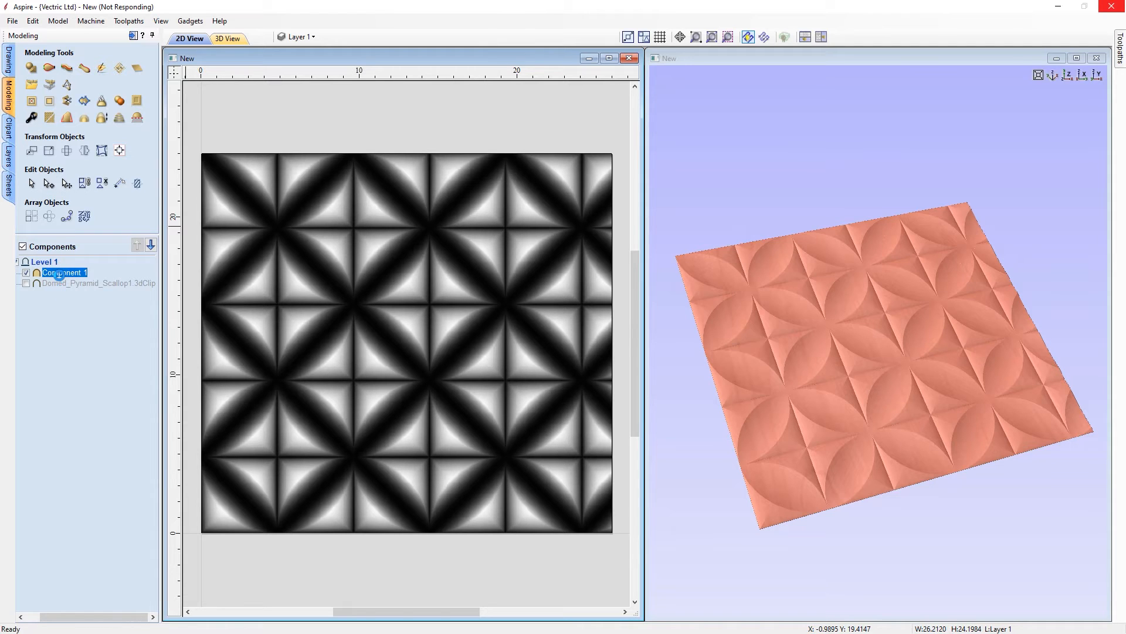
right_click(63, 277)
click(93, 385)
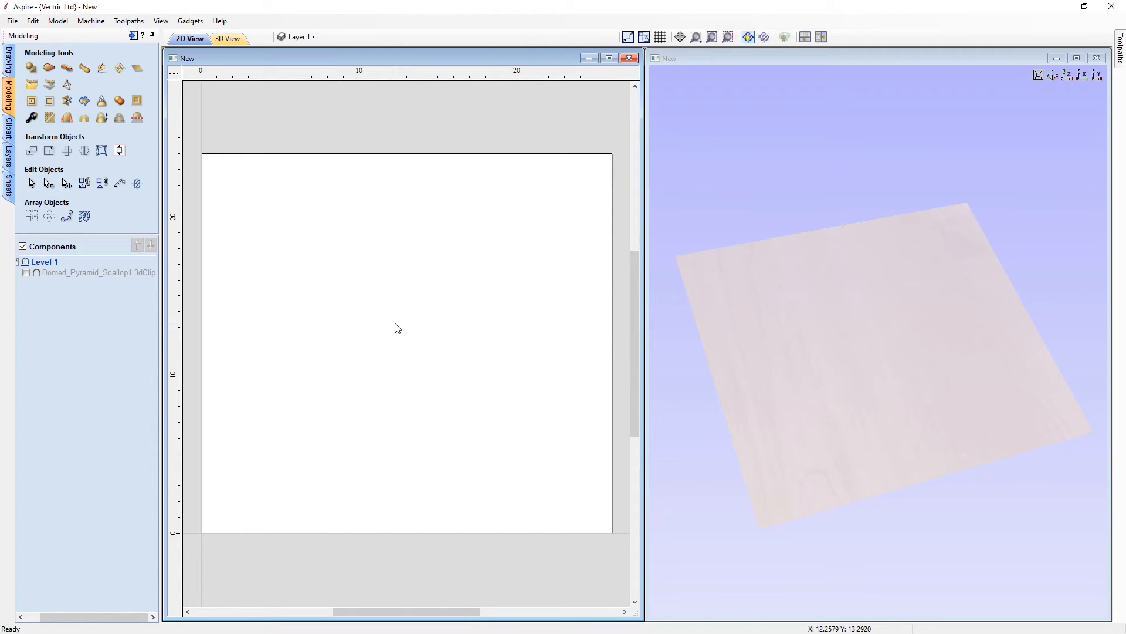
Step: Import the saved Domed Scallop texture clipart, aligned over the job area, and delete it again
drag(1125, 271, 404, 335)
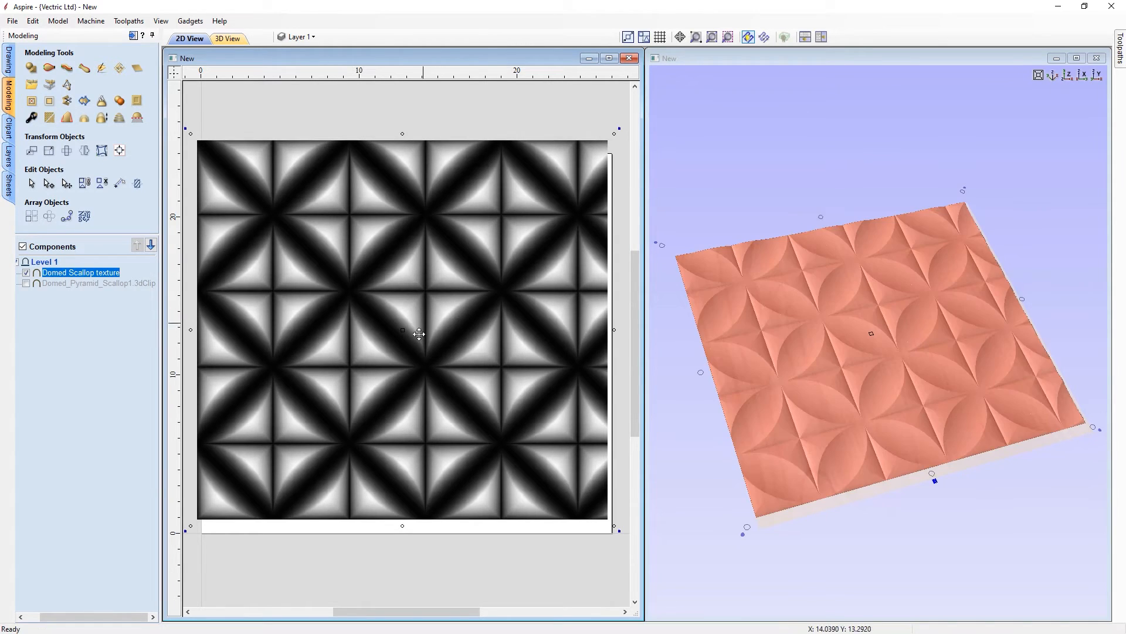
drag(361, 388, 436, 332)
drag(510, 270, 420, 347)
drag(398, 301, 417, 295)
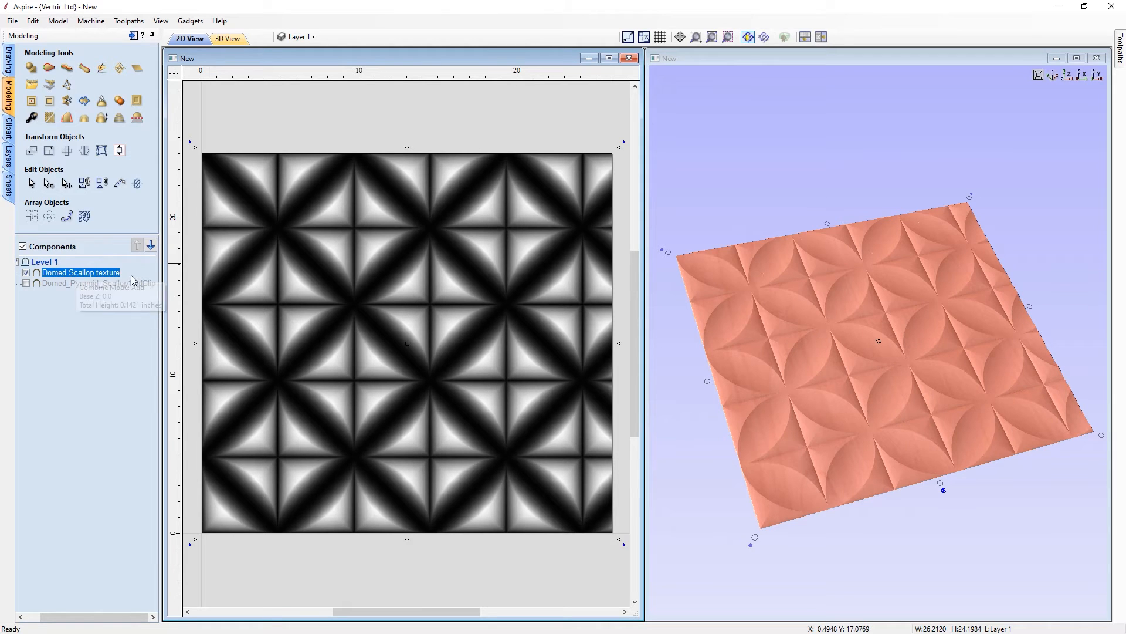
key(Delete)
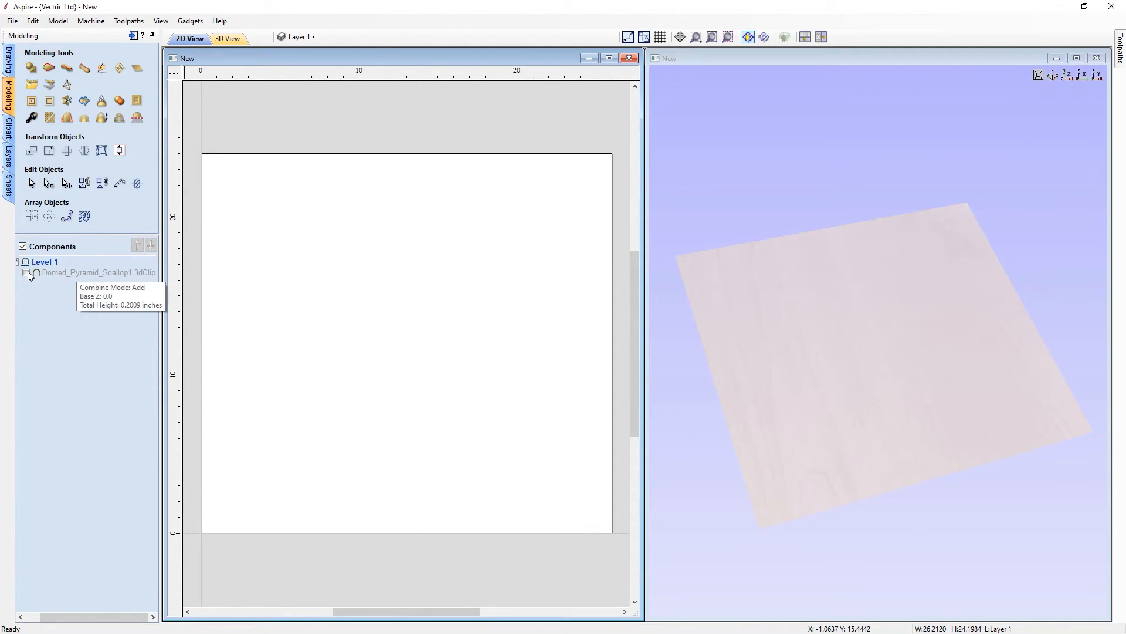
Step: Show the hidden domed pyramid scallop tile and delete it from the job
click(27, 272)
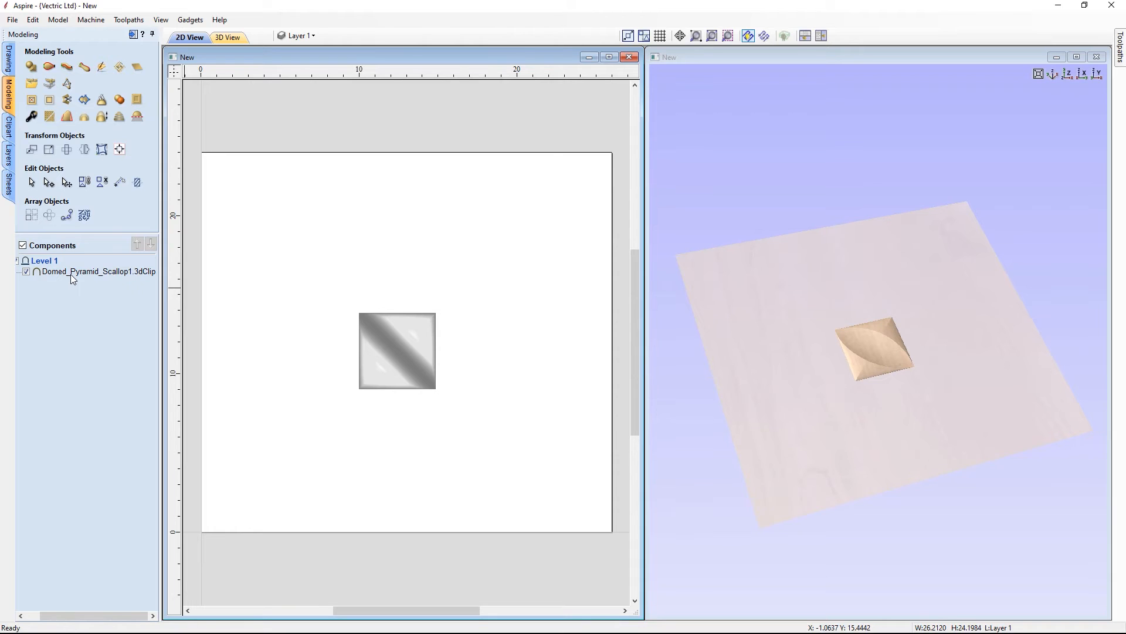
click(408, 356)
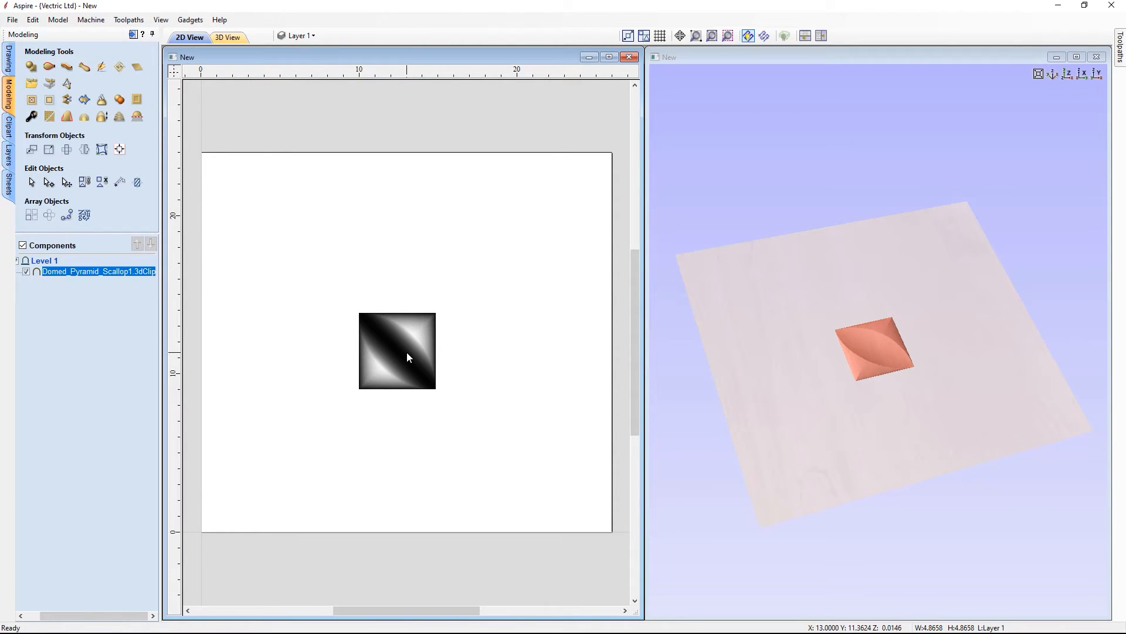
key(Delete)
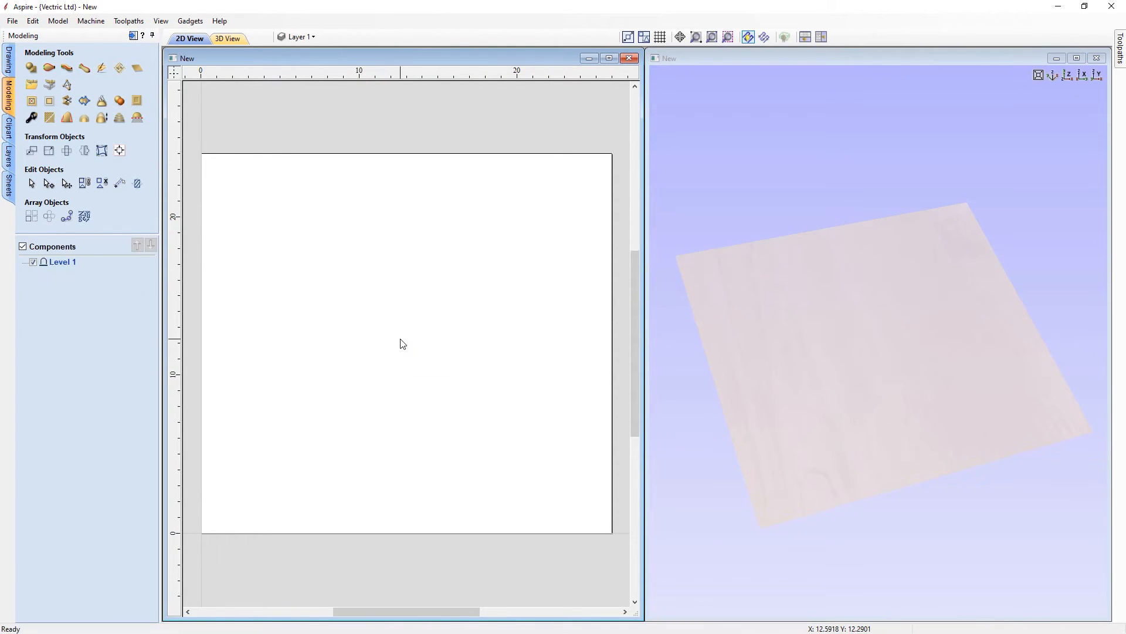
Step: Place the Ridges1 clipart from Texture Area Tiles in the job and create a texture area from it with zero spacing and shift
click(10, 128)
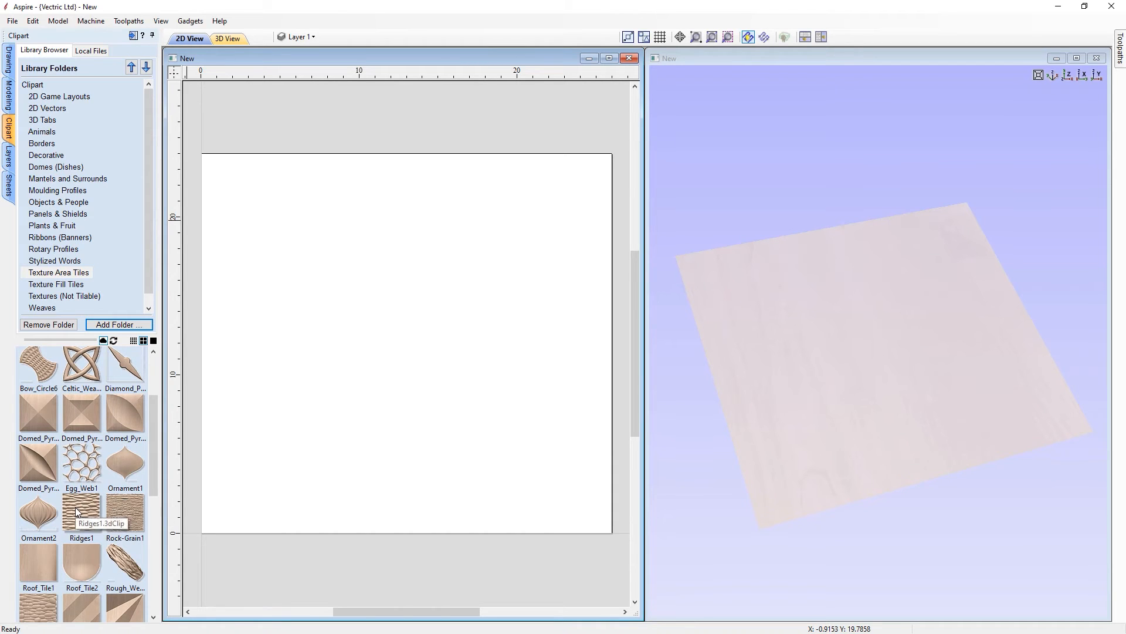
drag(75, 507, 335, 378)
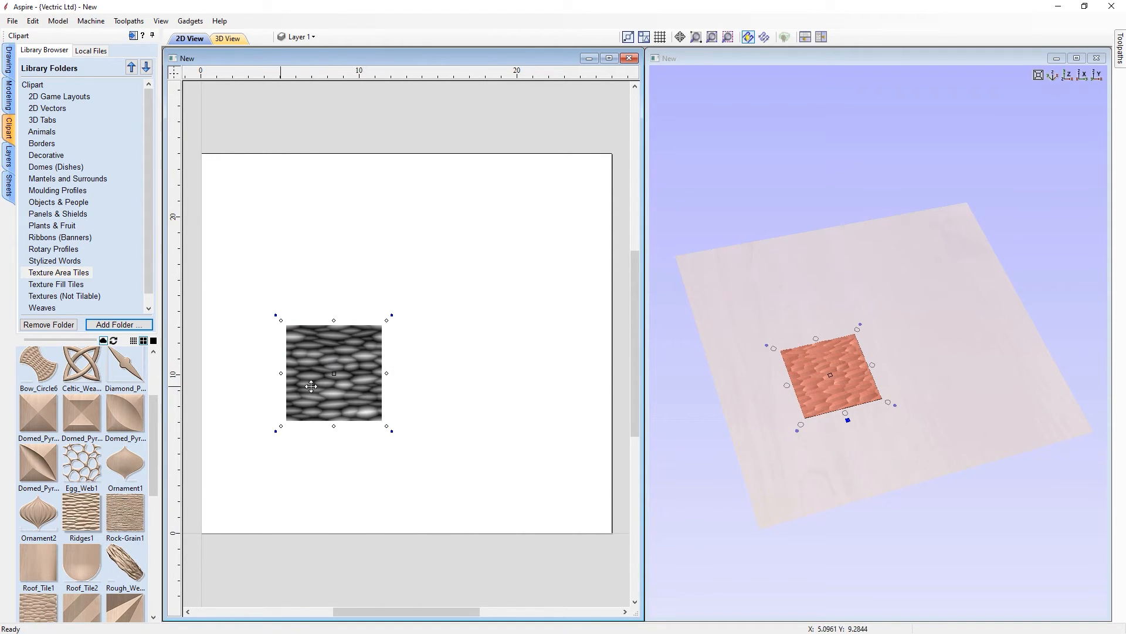
click(9, 97)
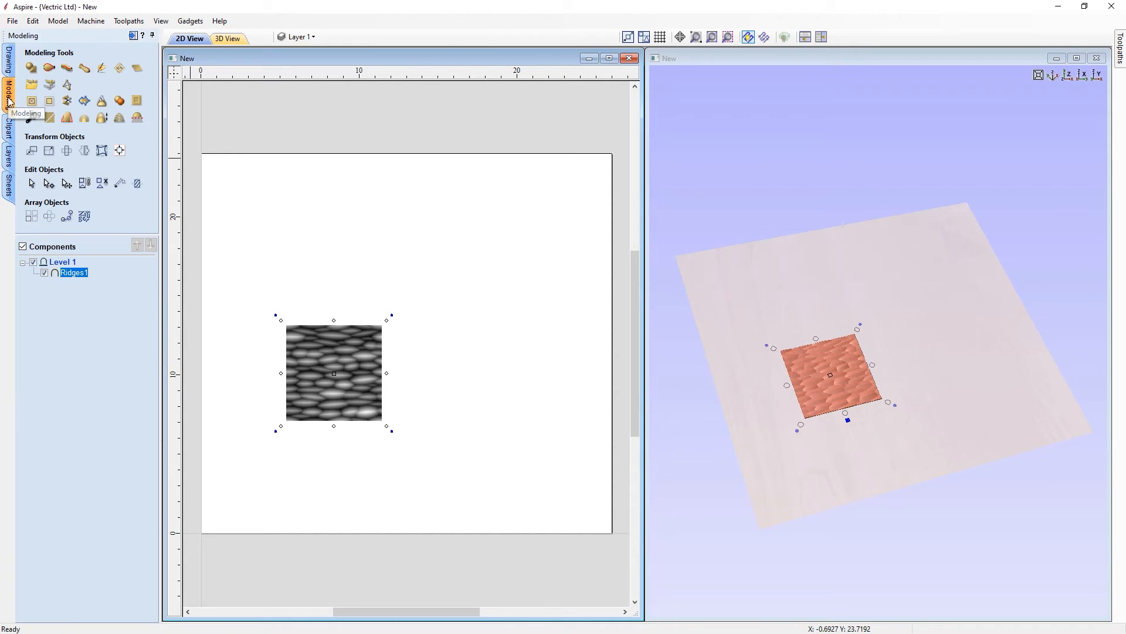
click(121, 69)
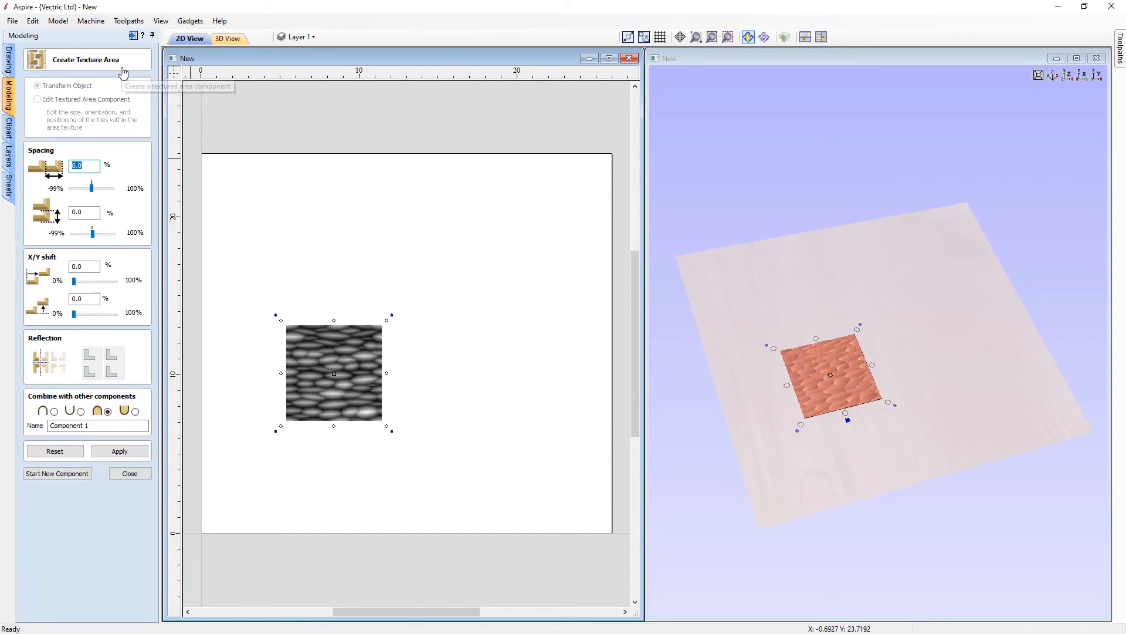
click(119, 452)
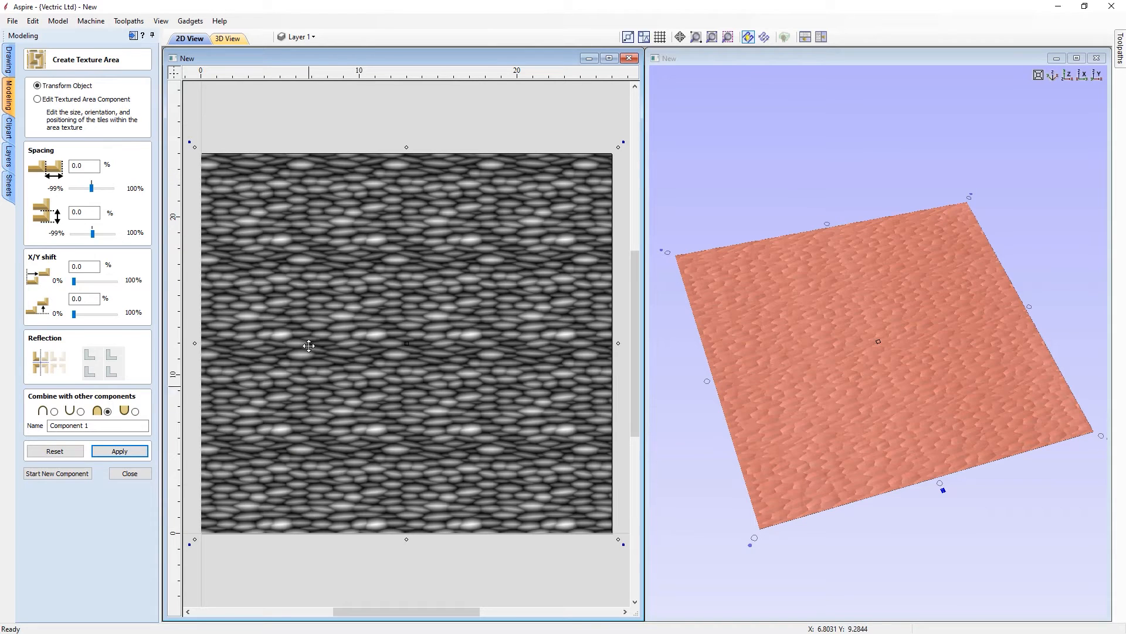
Step: Reset the ridges texture, close Create Texture Area, and rotate the Ridges1 tile by 90 degrees
click(75, 453)
click(128, 474)
click(317, 350)
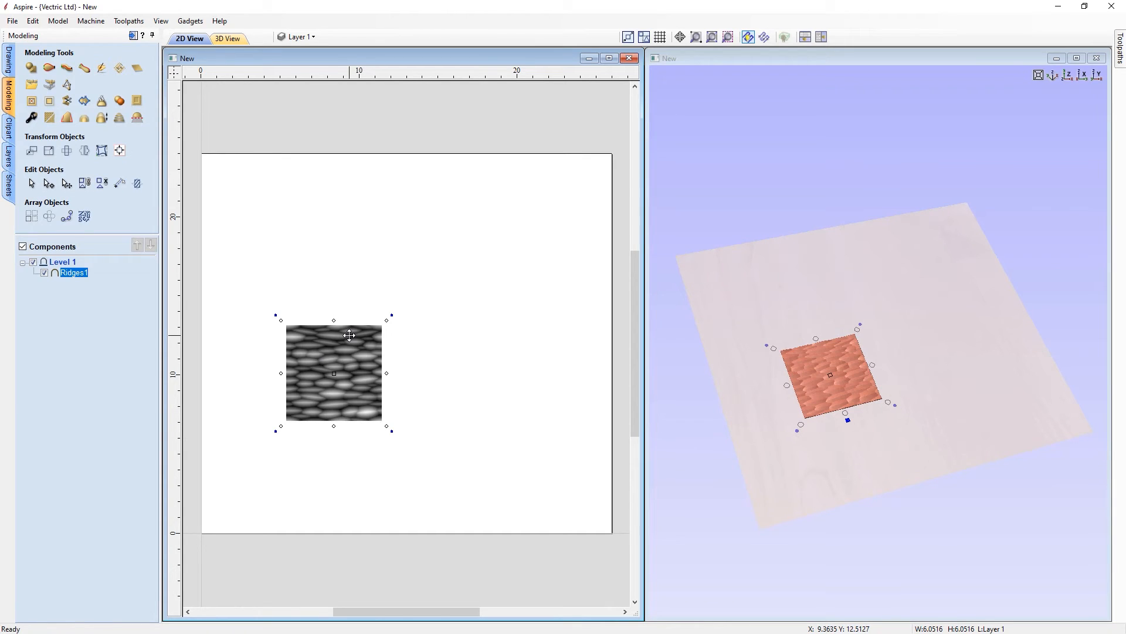
key(9)
key(9)
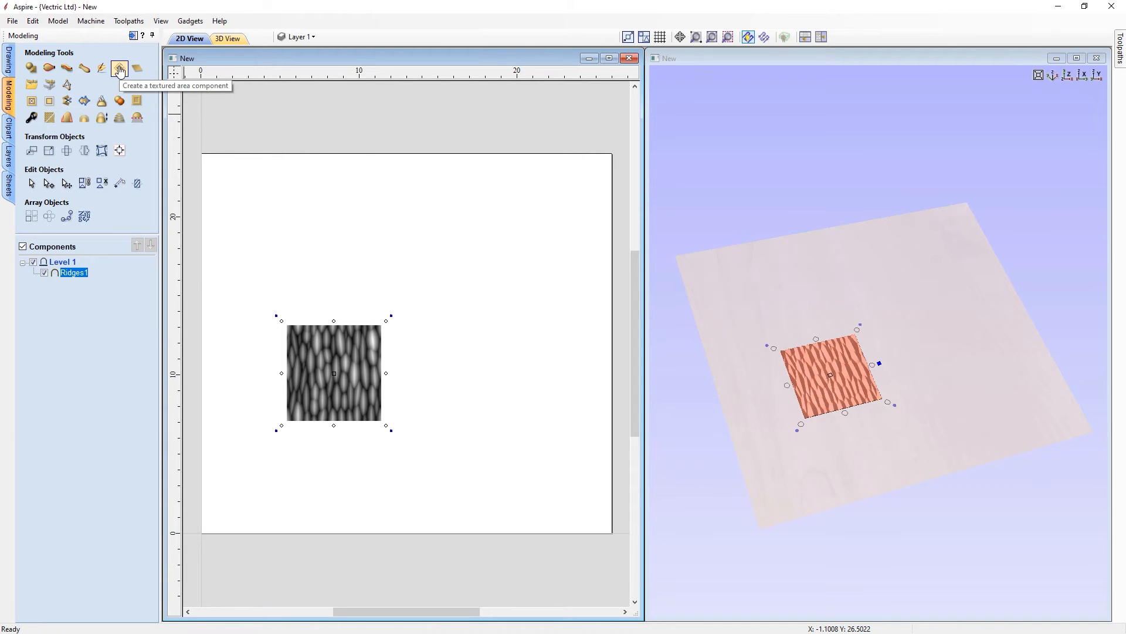
Step: Create a texture area from the rotated Ridges1 tile, rotate the resulting texture component by 90 degrees, and close Create Texture Area
click(120, 71)
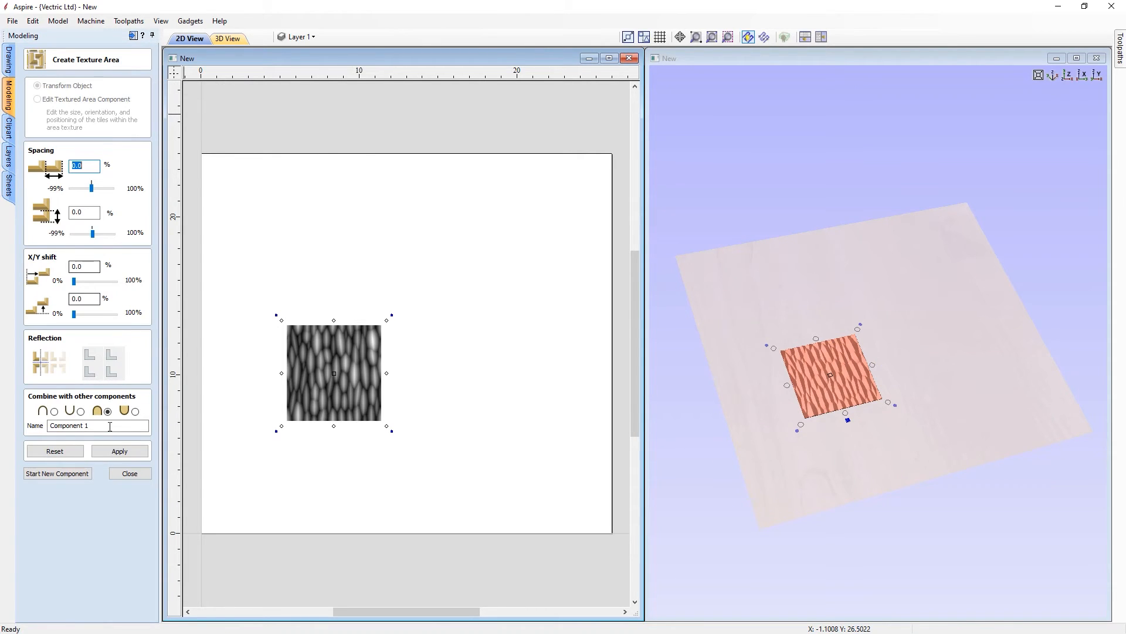
click(117, 451)
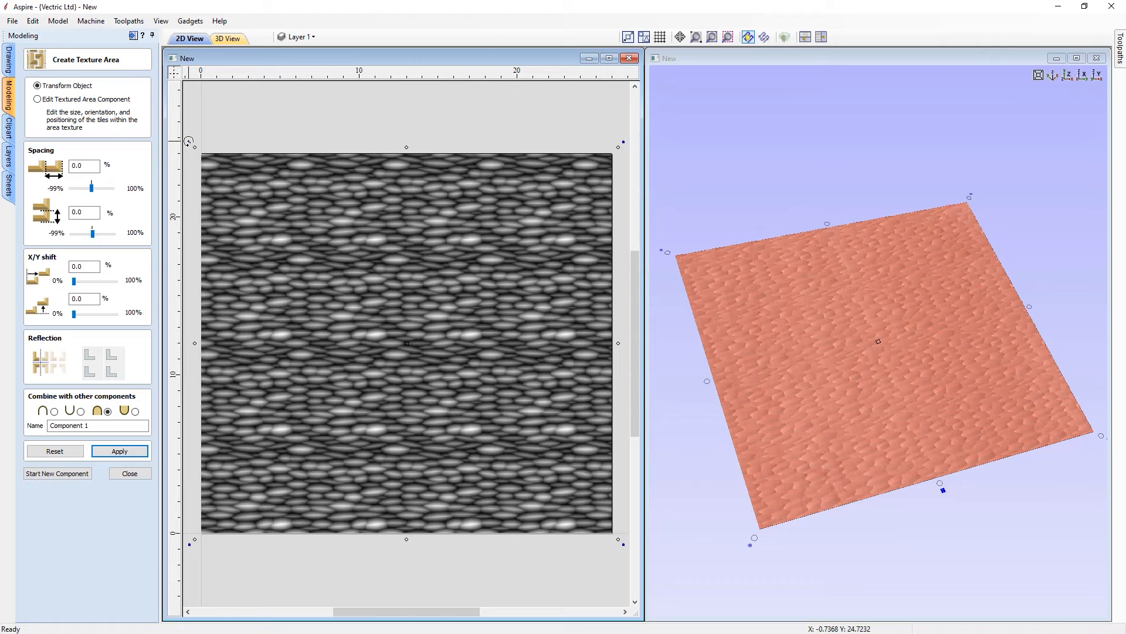
drag(189, 141, 267, 493)
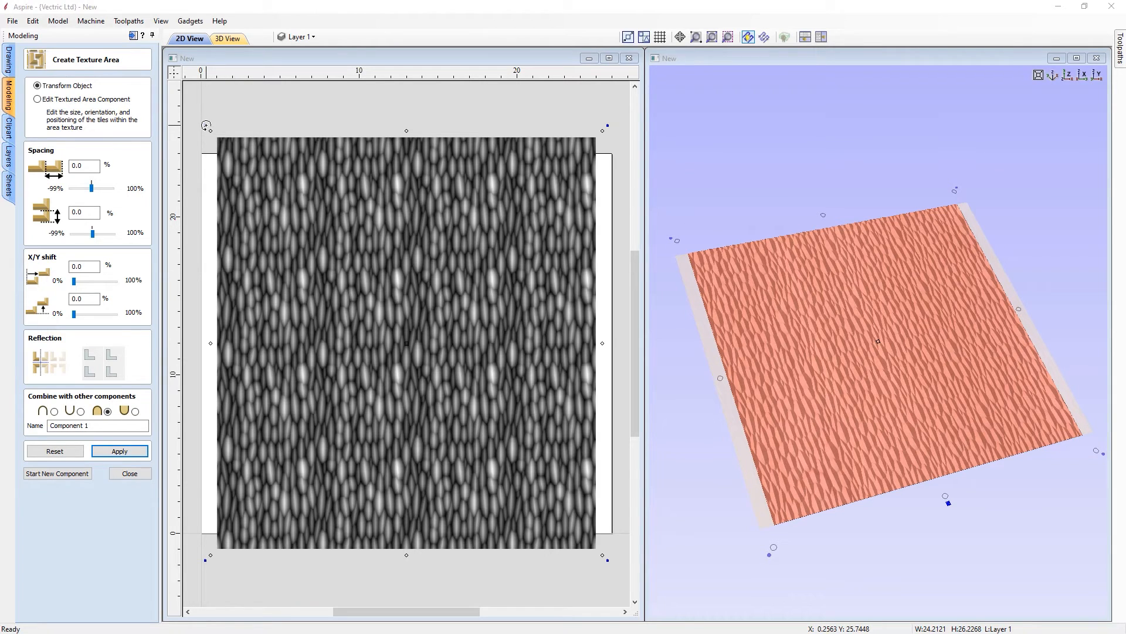
click(130, 473)
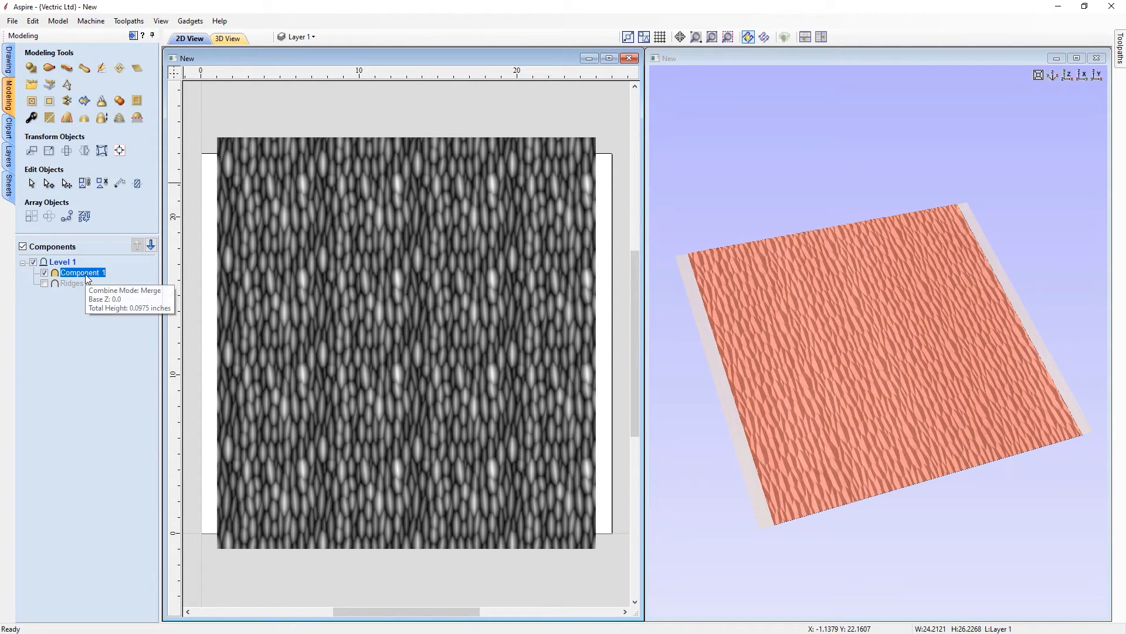
Step: Delete the rotated ridges texture component and show the original Ridges1 tile again
key(Delete)
click(44, 274)
click(362, 365)
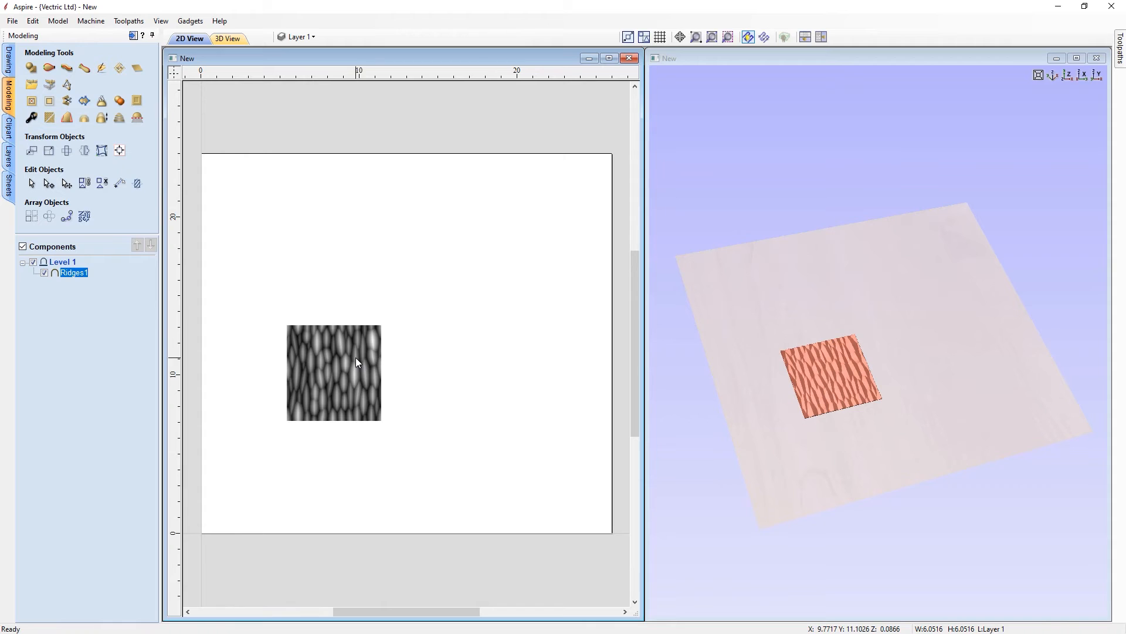
Step: Bake the rotated Ridges1 tile and create a texture area from it with zero spacing and shift
click(101, 102)
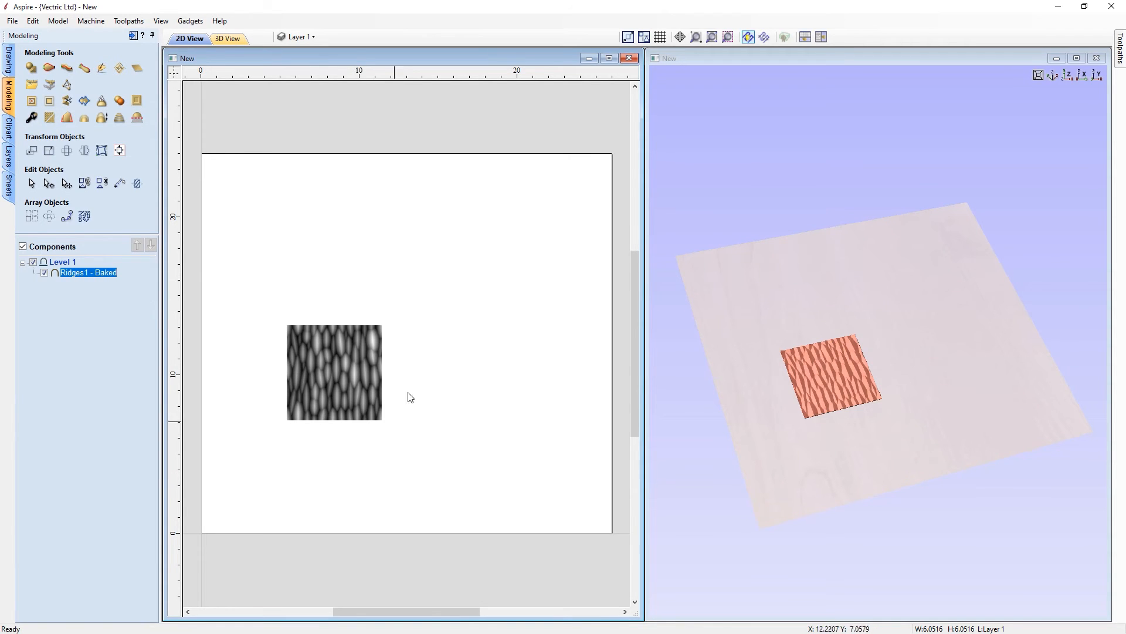
click(119, 69)
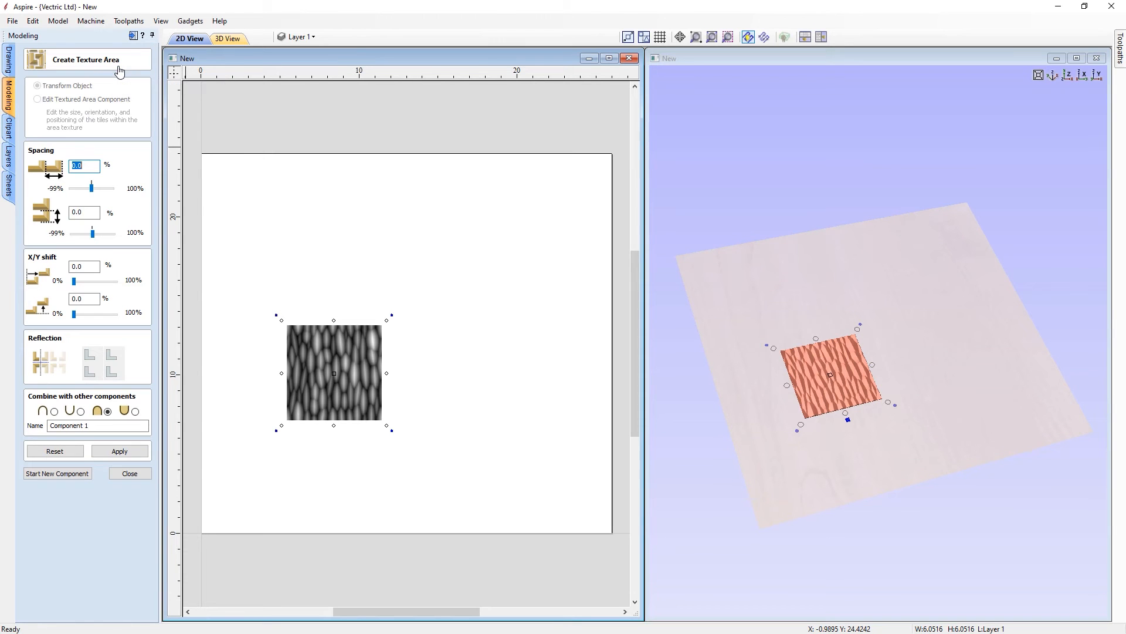
click(120, 450)
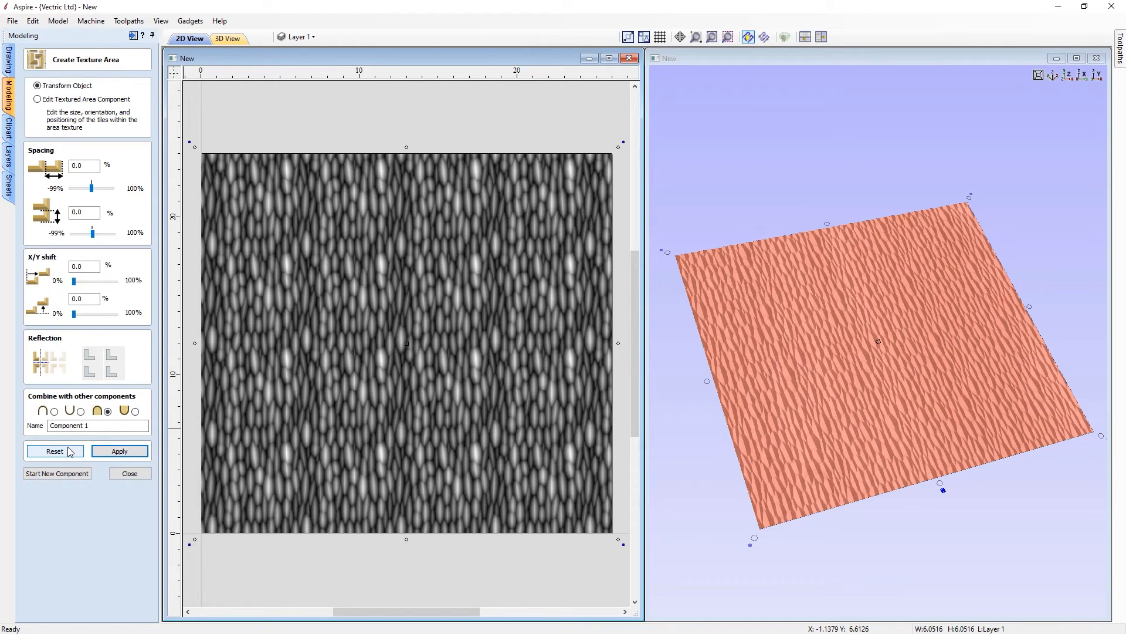
Step: Reset the texture area, close Create Texture Area, and delete the baked ridges tile
click(119, 450)
click(130, 473)
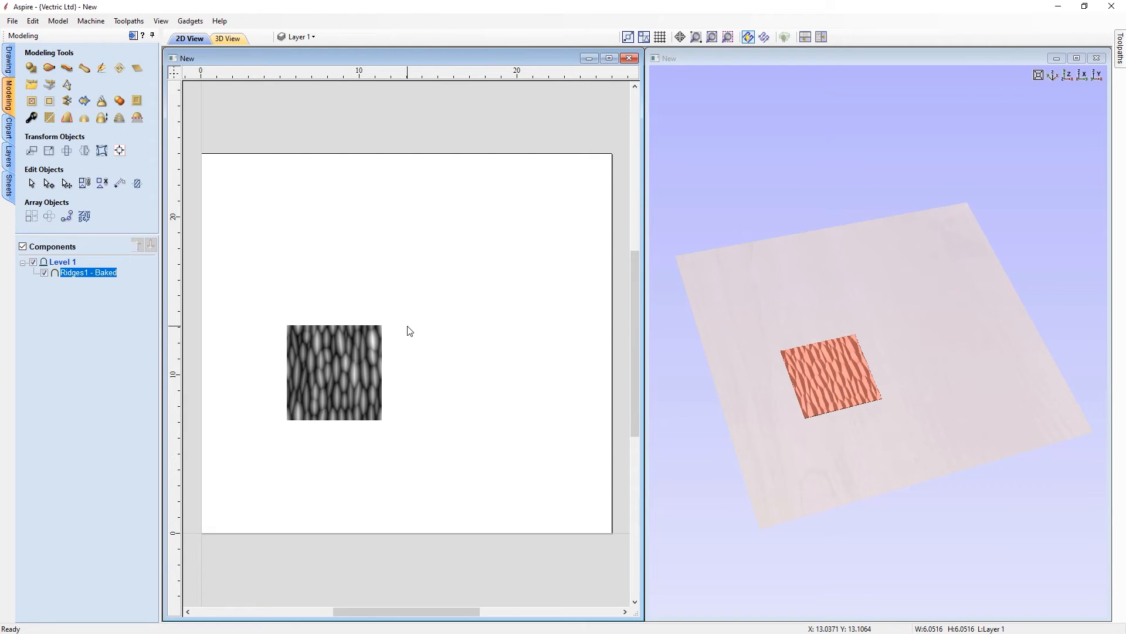
key(Delete)
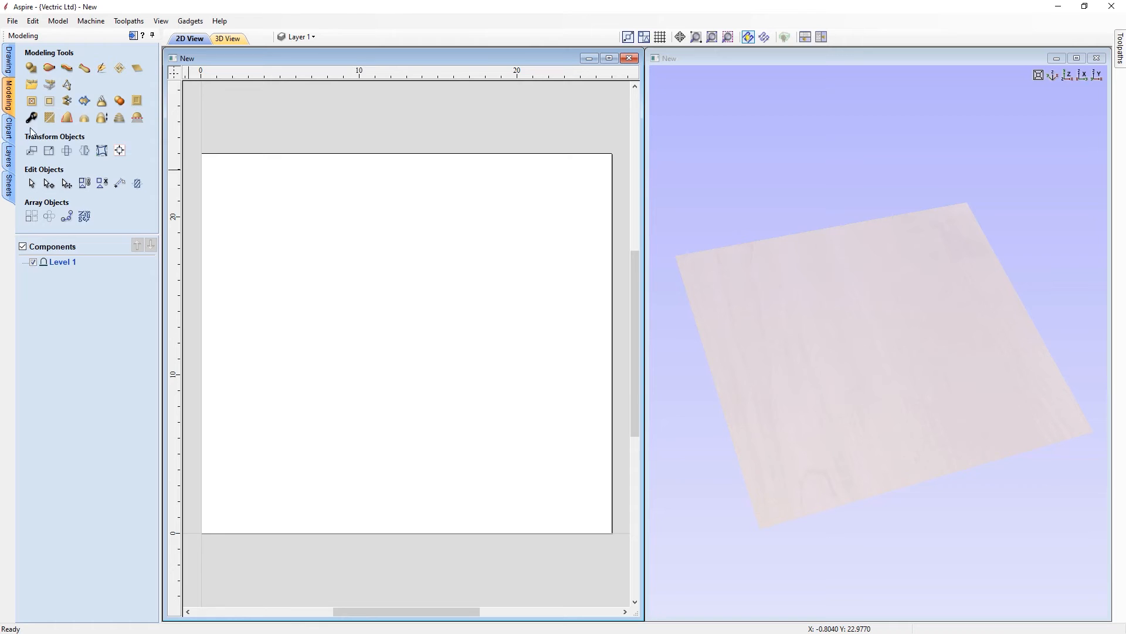
Step: Place the Egg_Web1 clipart tile in the job and create a texture area from it with zero spacing and shift
click(10, 129)
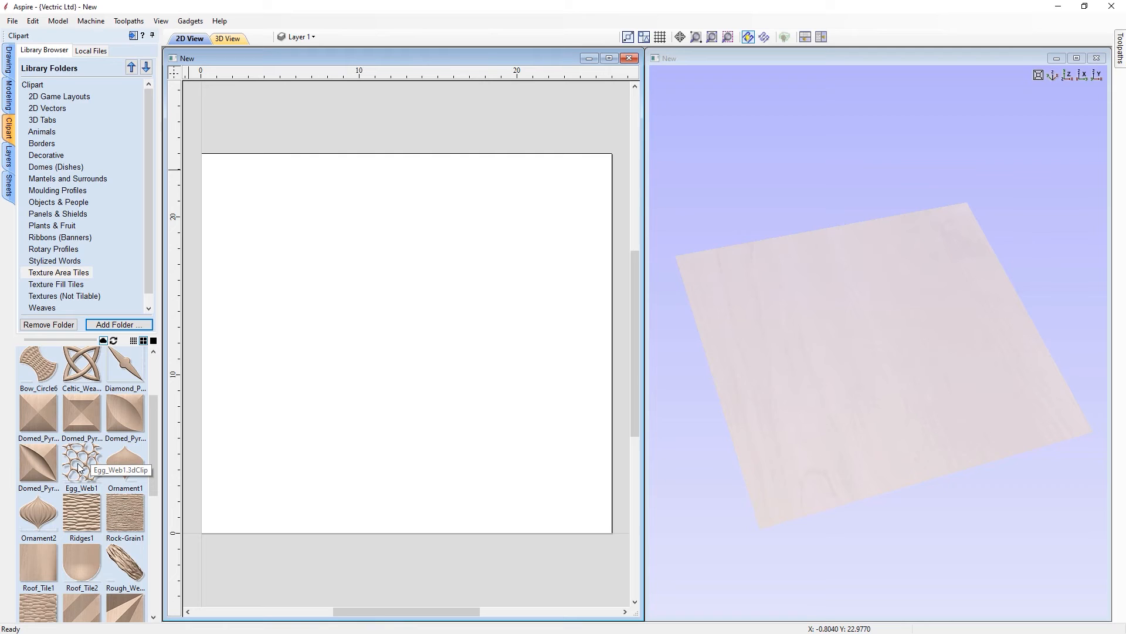
drag(78, 463, 376, 339)
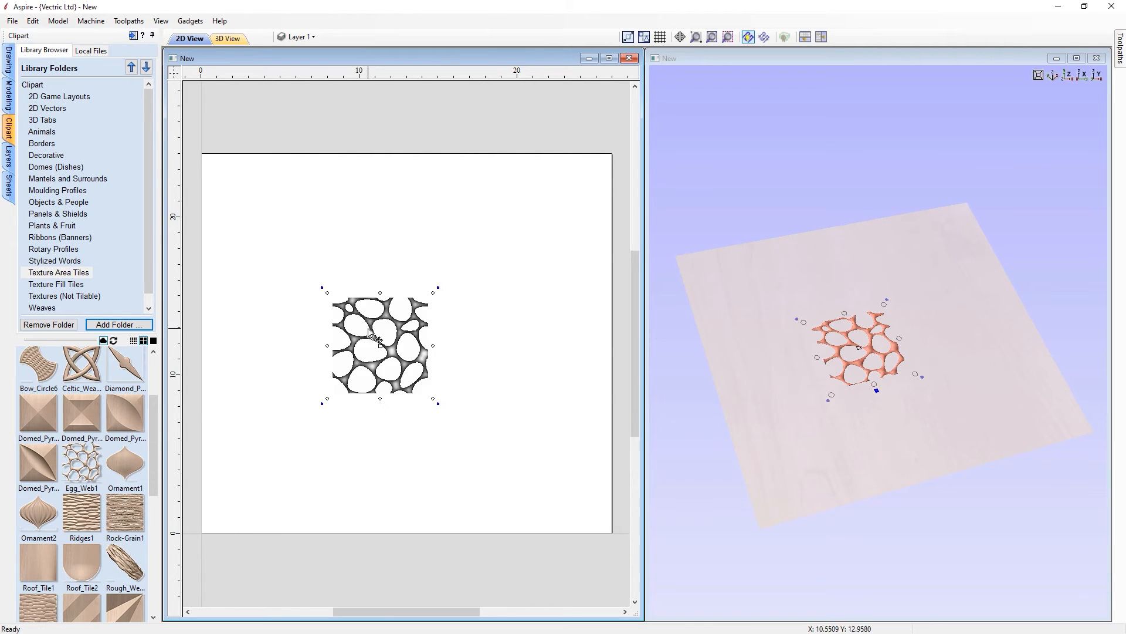
click(9, 95)
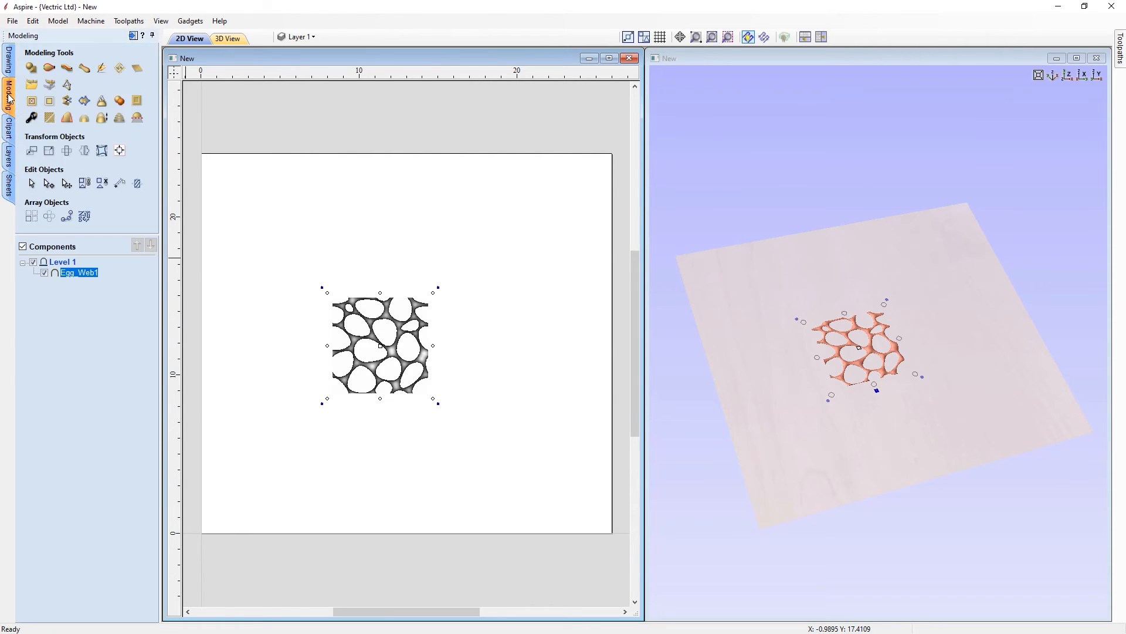
click(119, 68)
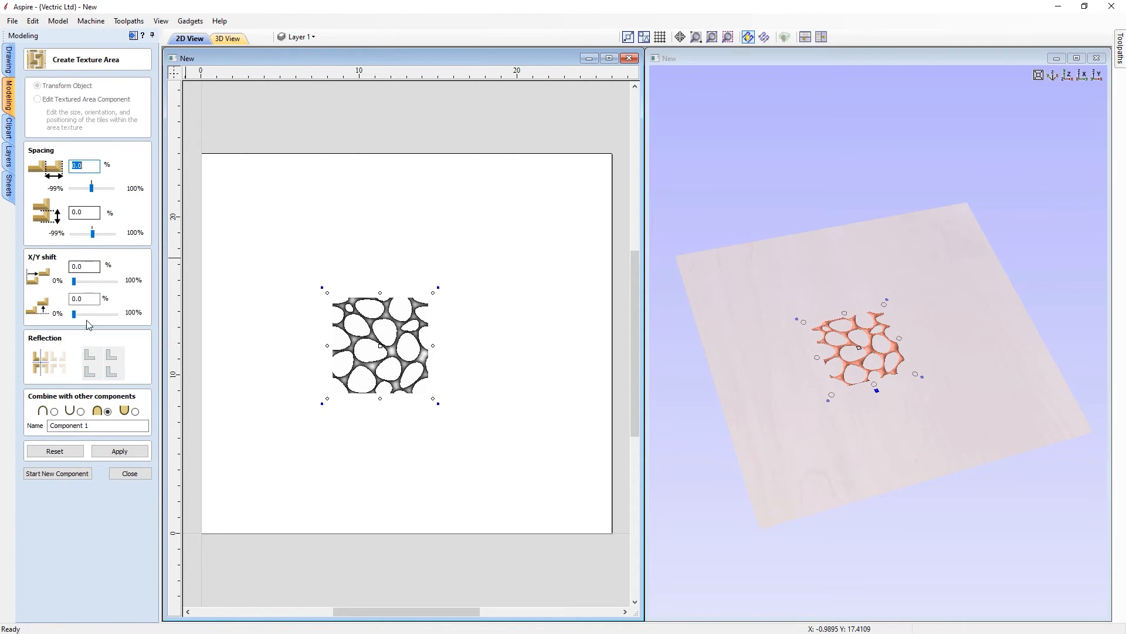
click(122, 453)
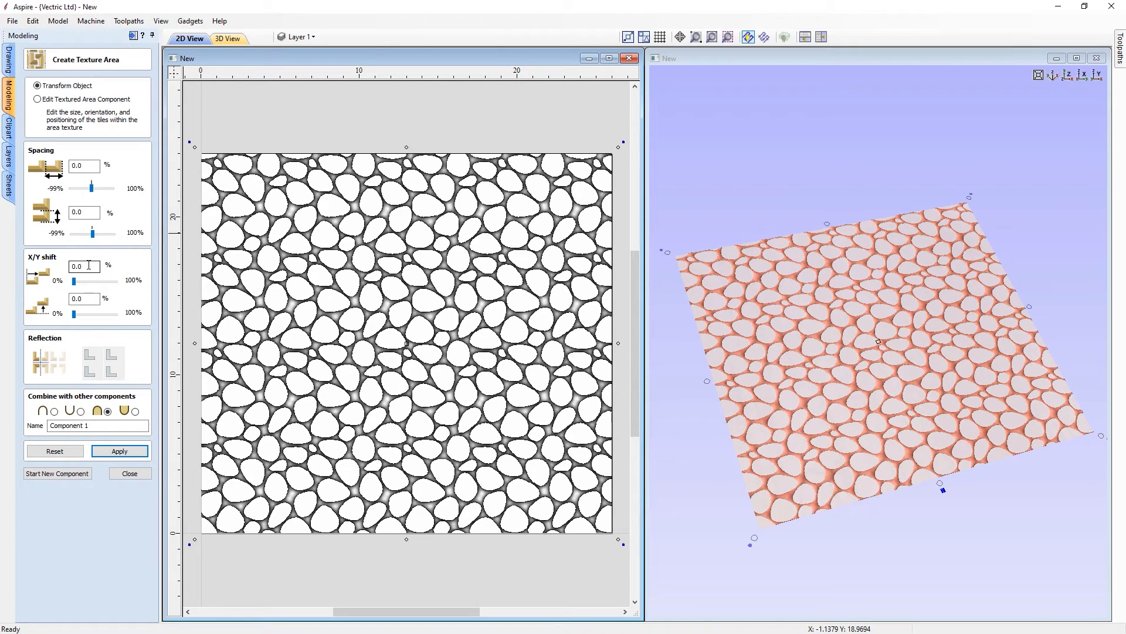
Step: Apply a horizontal tile spacing of 15% to the egg web texture
double_click(79, 165)
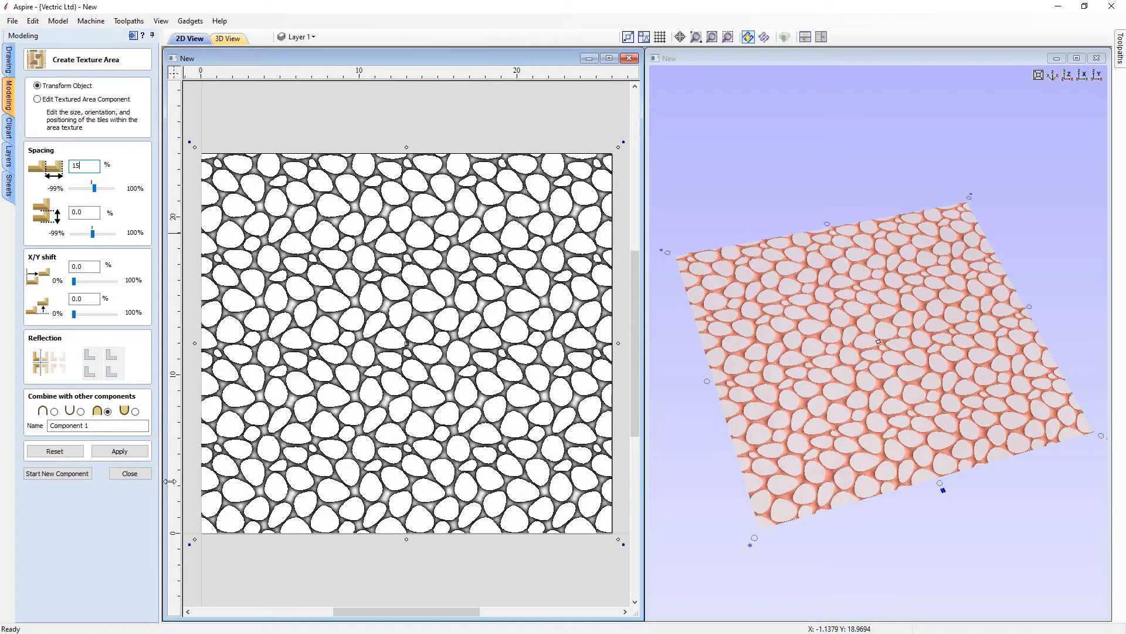
click(142, 453)
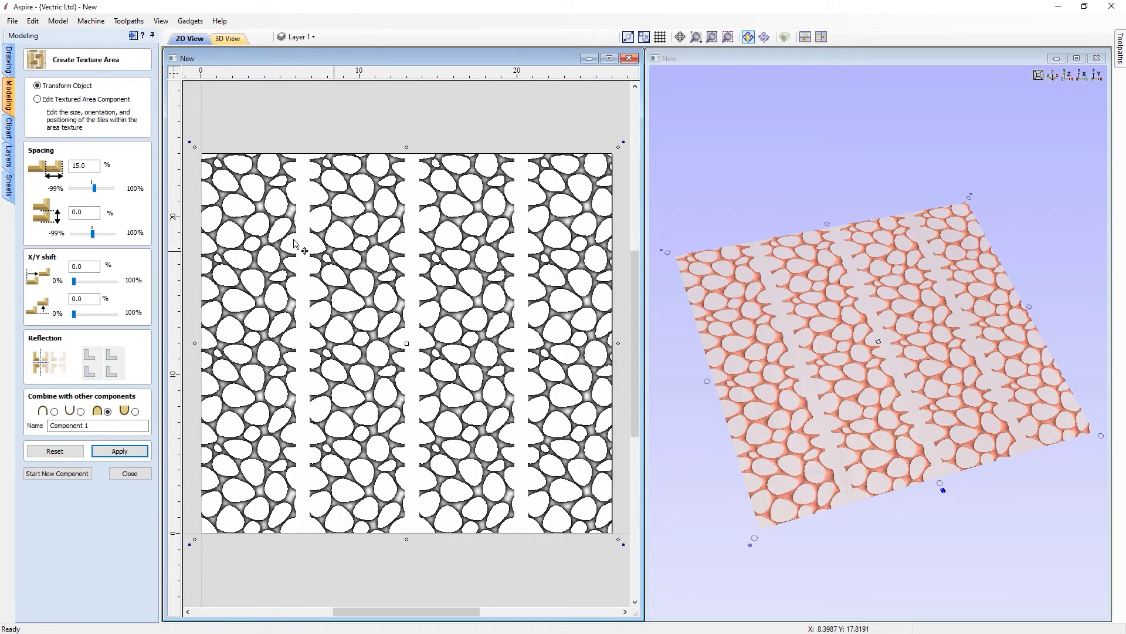
Step: Set the egg web texture's horizontal spacing to 0% and its X shift to 25%, and apply the changes
drag(83, 165, 63, 165)
text(0)
drag(84, 266, 55, 267)
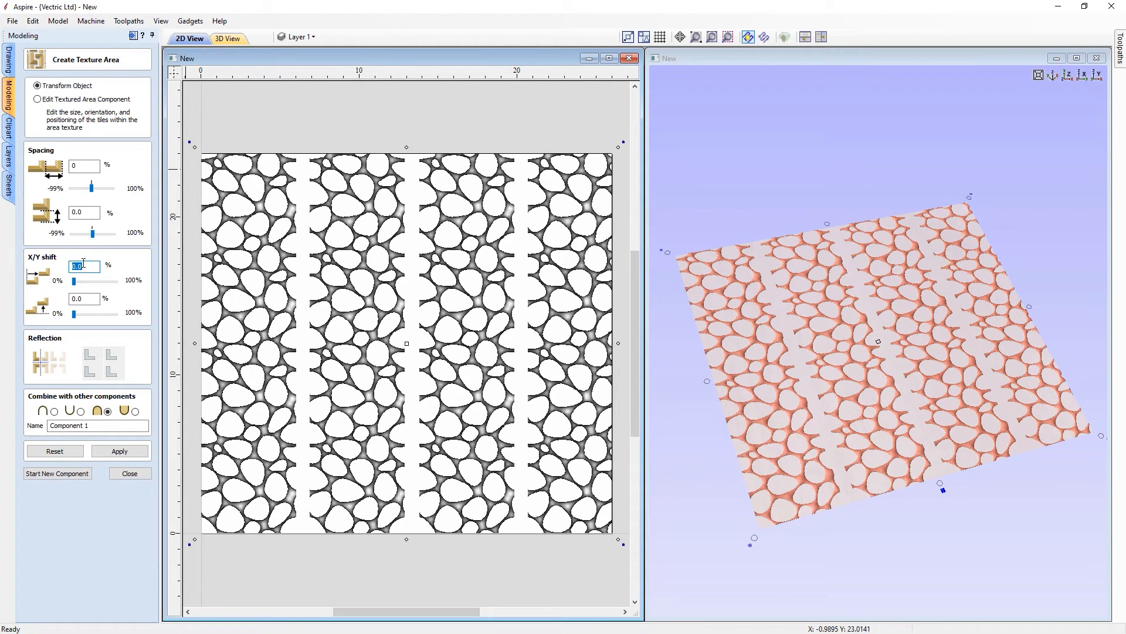
click(118, 451)
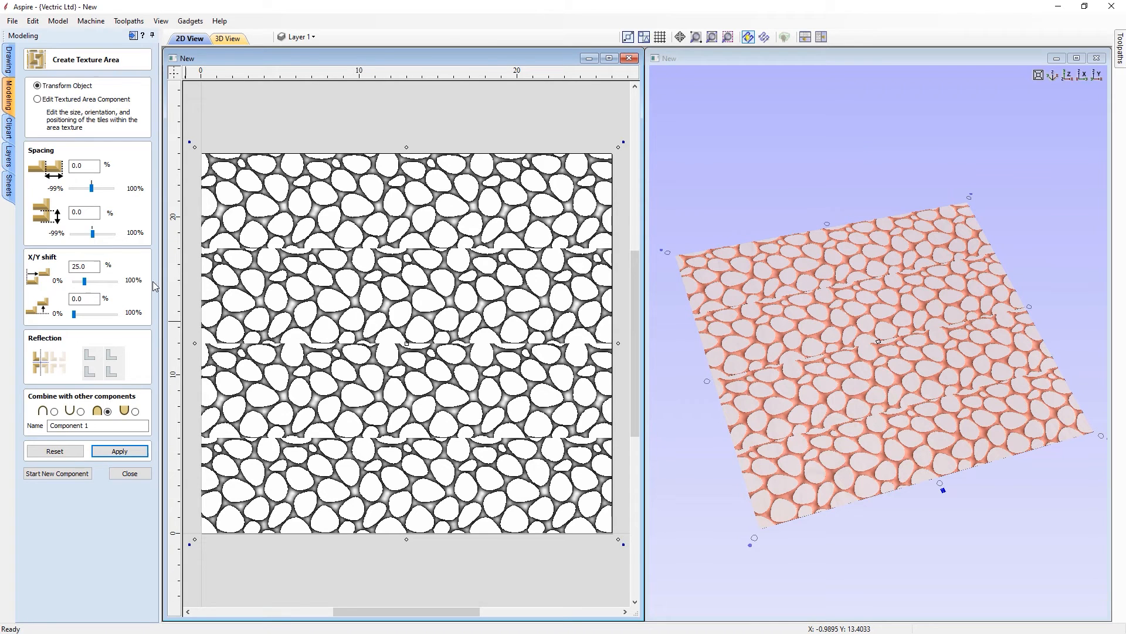
Step: Close Create Texture Area and delete both the egg web texture component and the hidden Egg_Web1 tile
drag(94, 266, 67, 266)
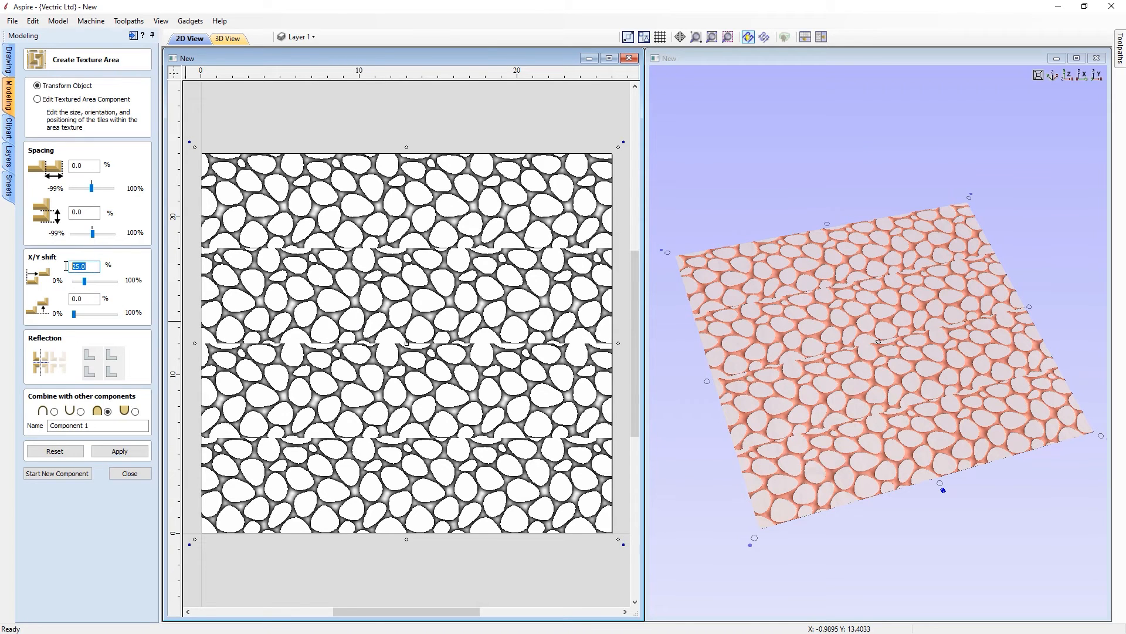
click(132, 475)
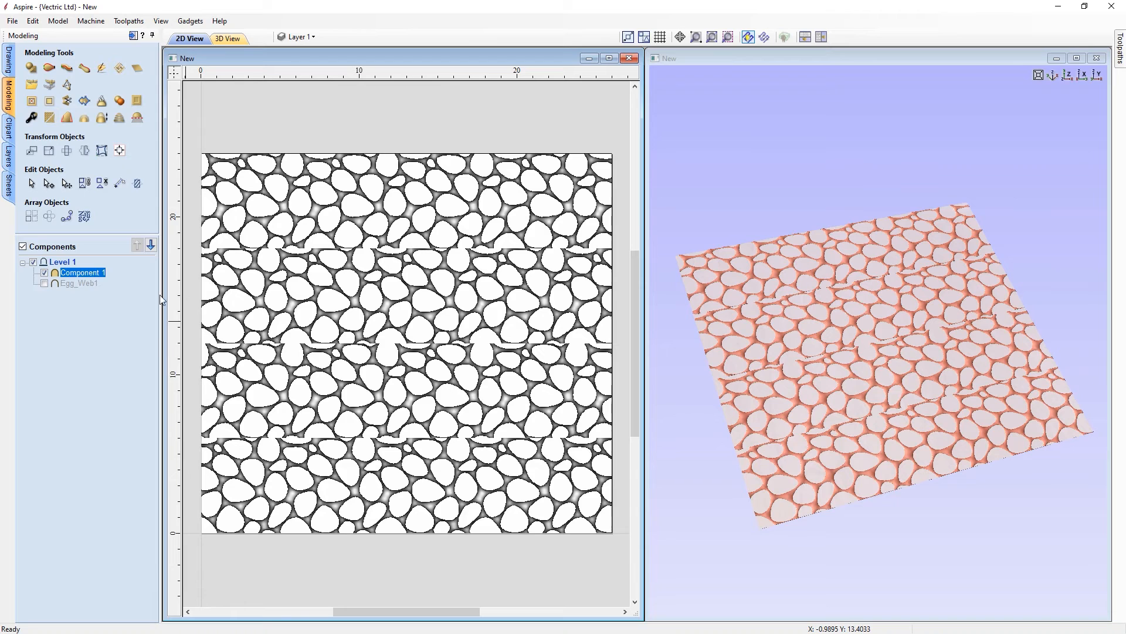
right_click(89, 273)
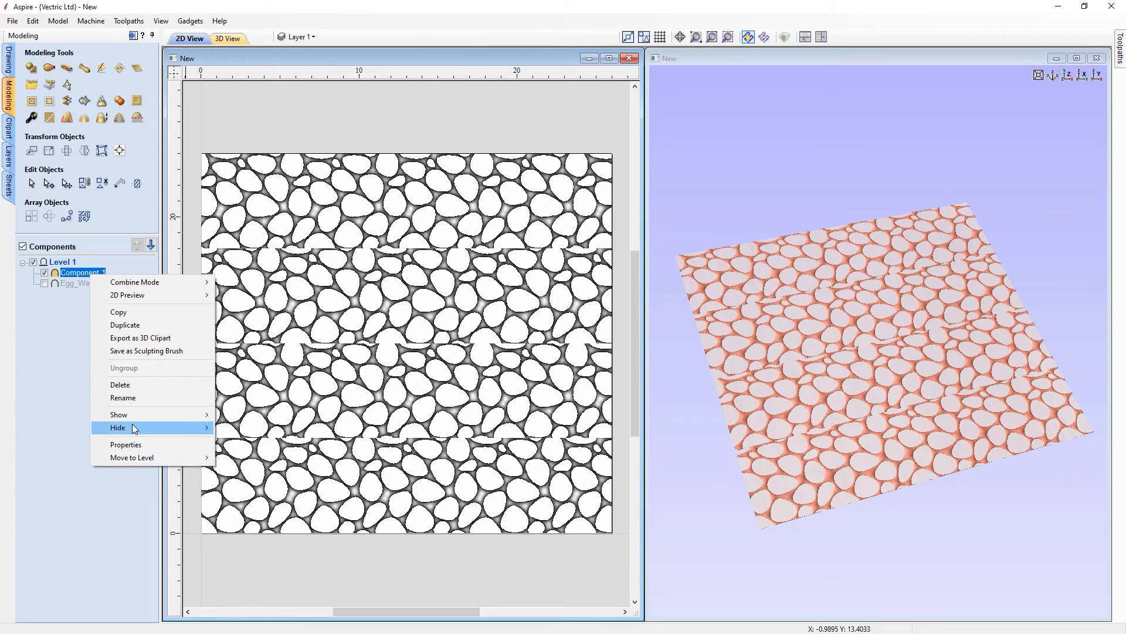
click(130, 386)
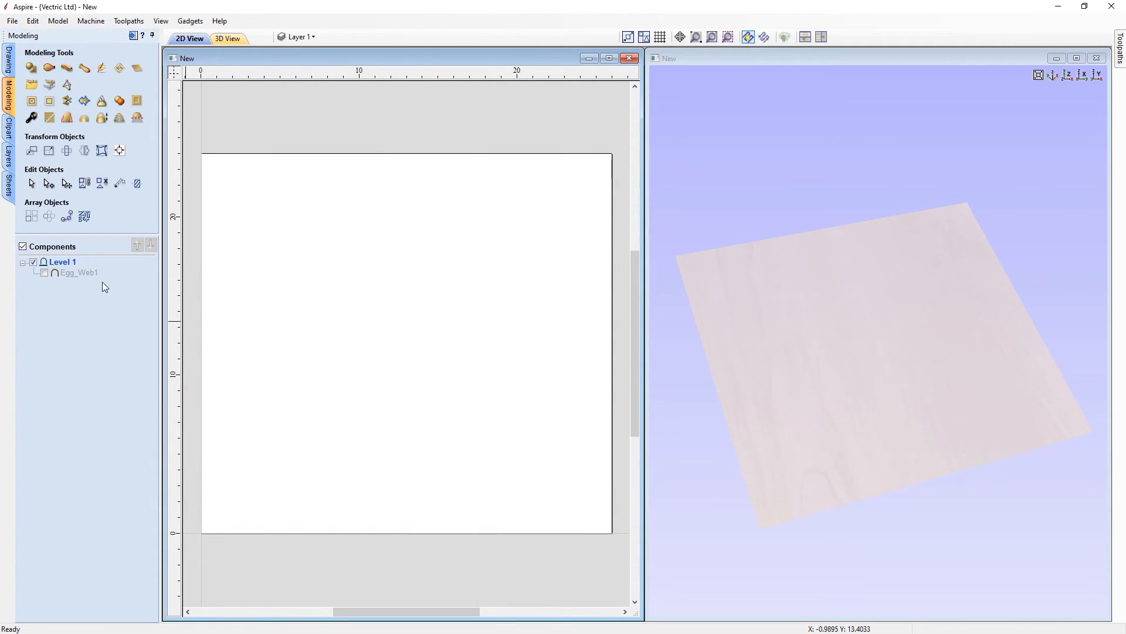
right_click(72, 273)
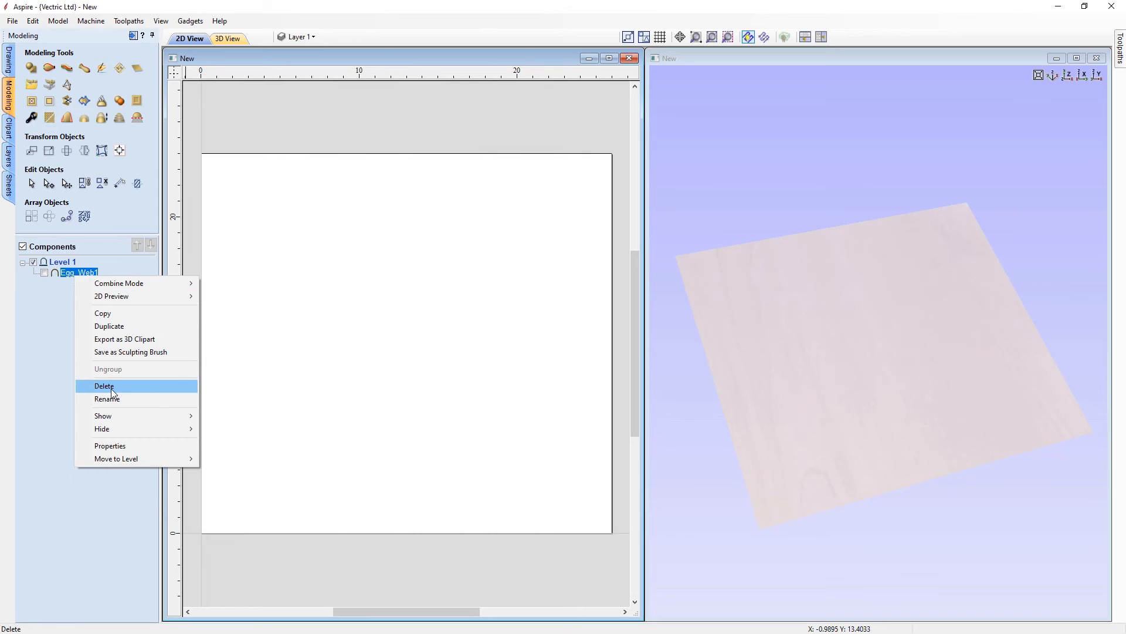
click(113, 387)
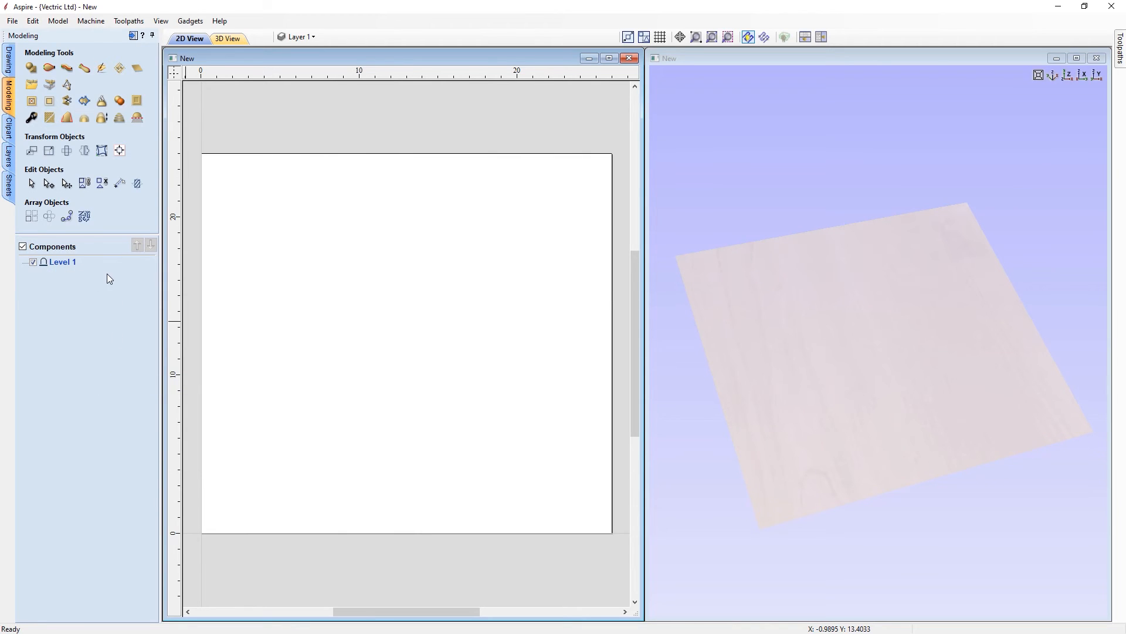
Step: Create a 3D component from the bitmap file named wall in the Vectric Tutorials folder
click(50, 88)
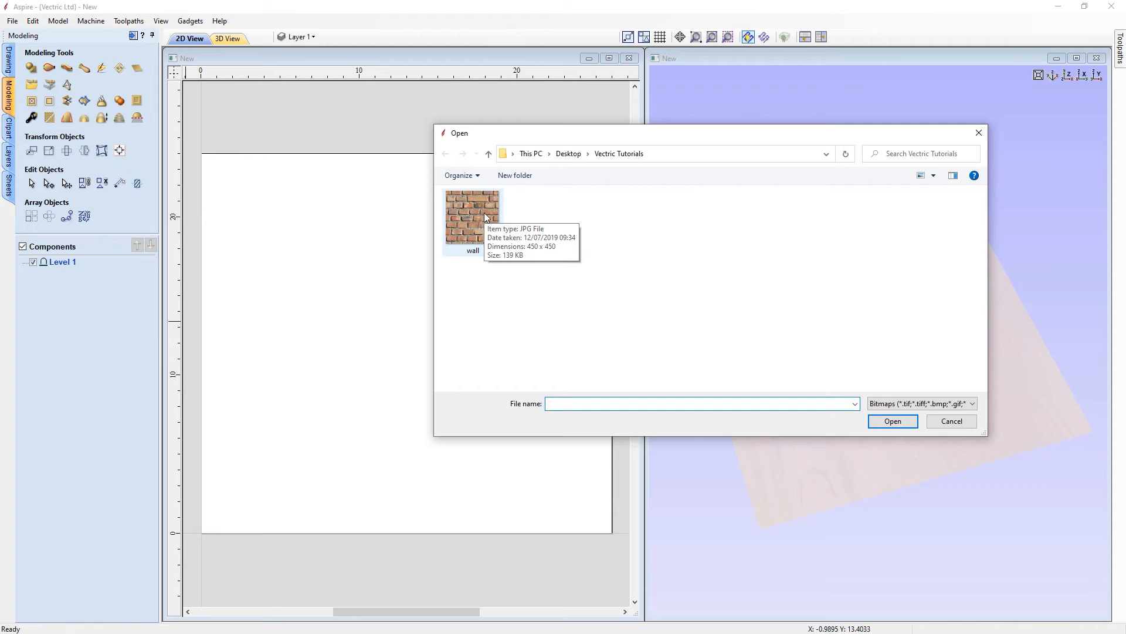
click(484, 212)
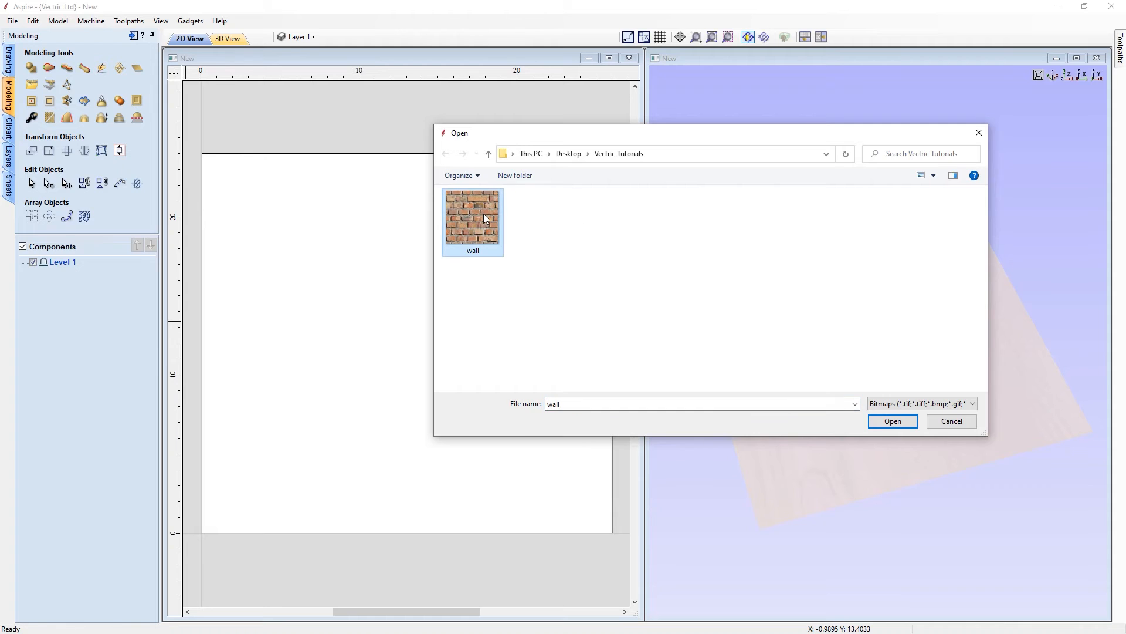
click(901, 421)
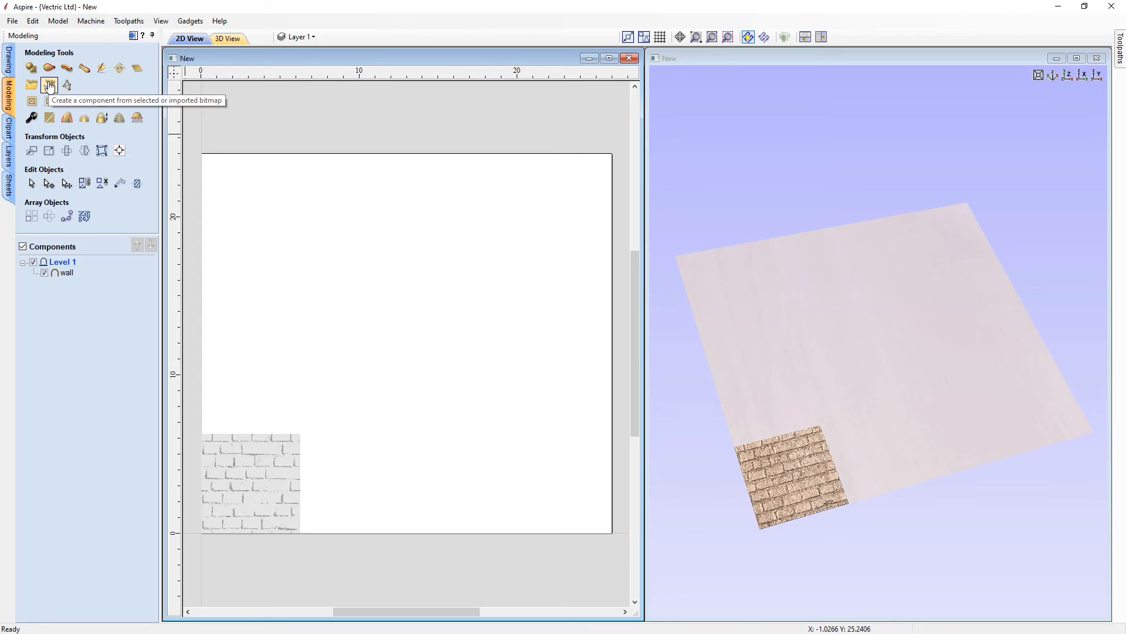
Step: Create a texture area from the wall component with zero spacing and shift, and finish the texture area
click(118, 70)
click(273, 453)
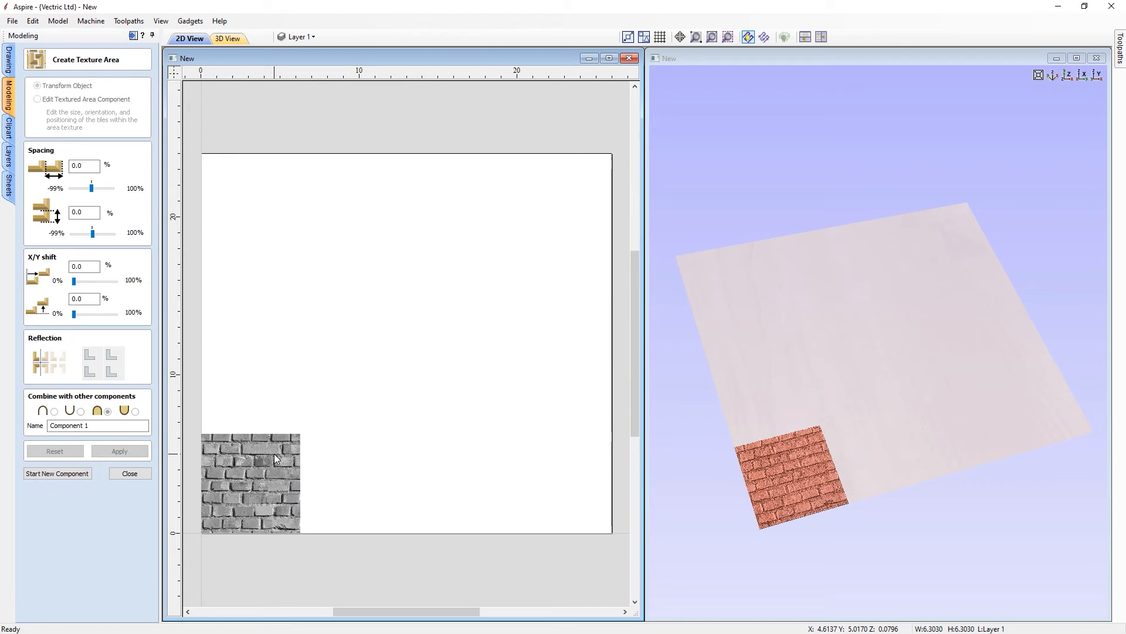
click(103, 452)
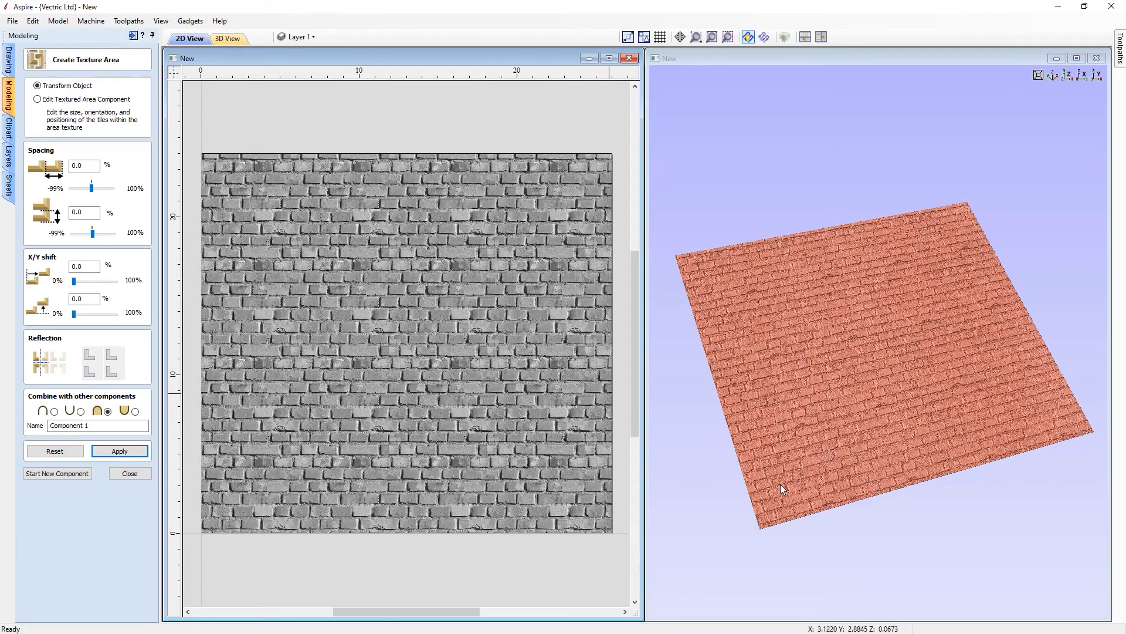
scroll(776, 487, up, 8)
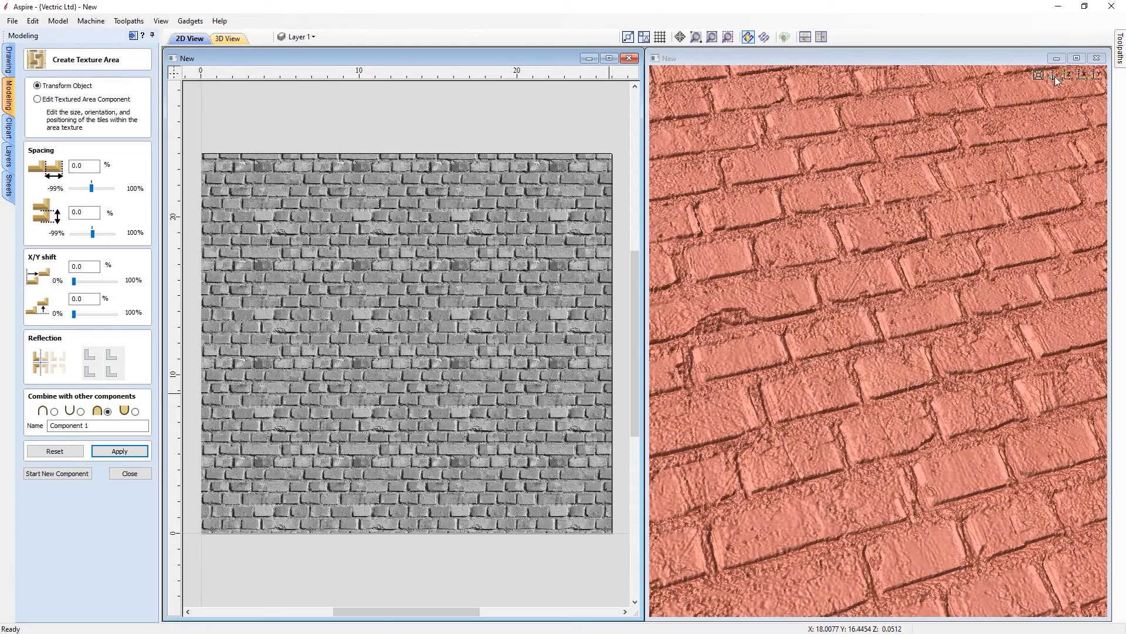
click(1054, 76)
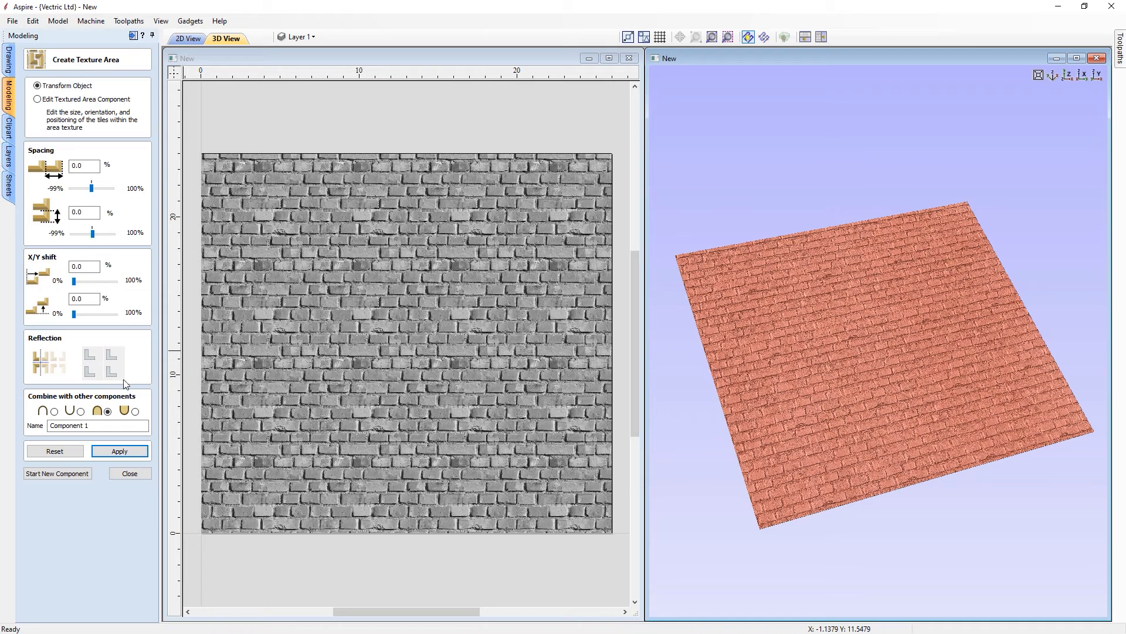
click(120, 451)
click(124, 473)
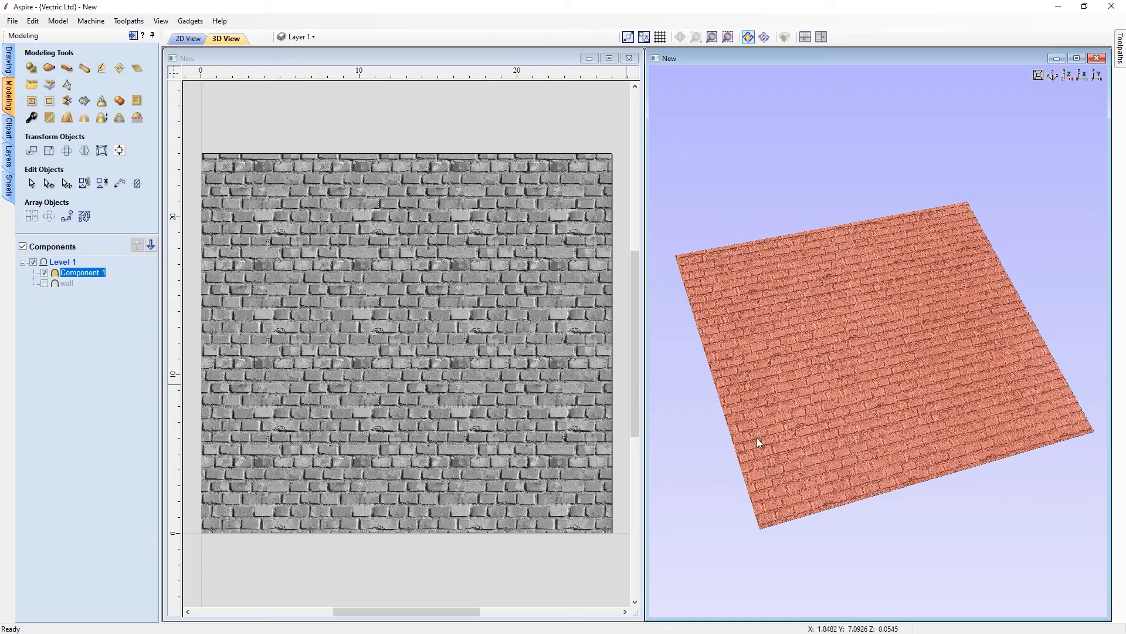
Step: Bake the brick texture component and apply light smoothing to it with Preserve transparency enabled
scroll(744, 495, up, 5)
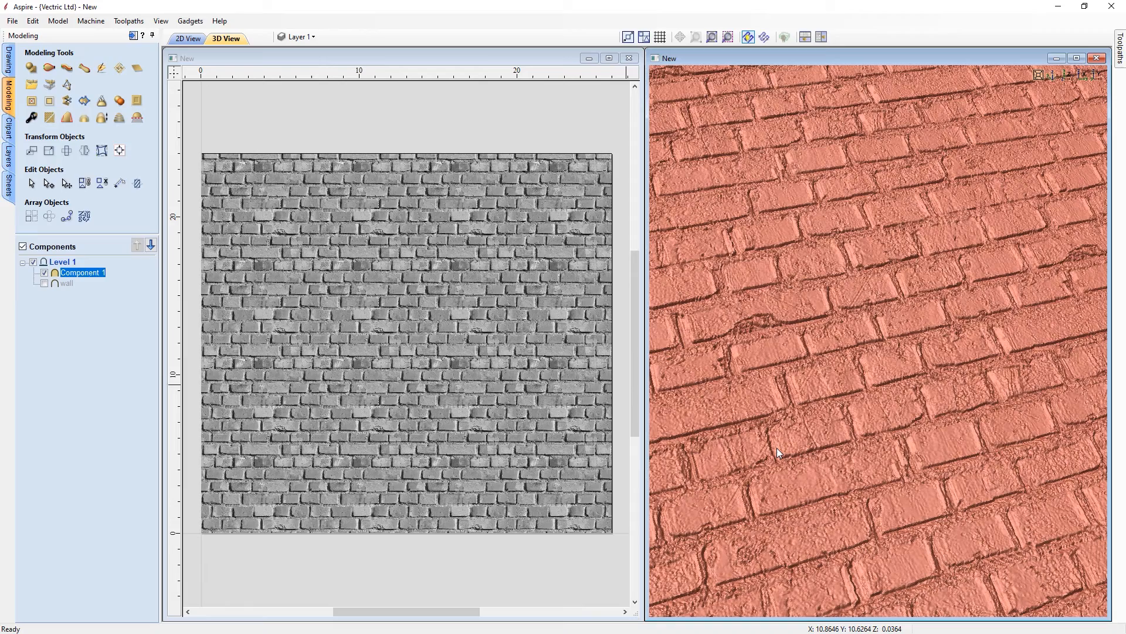
scroll(776, 449, down, 5)
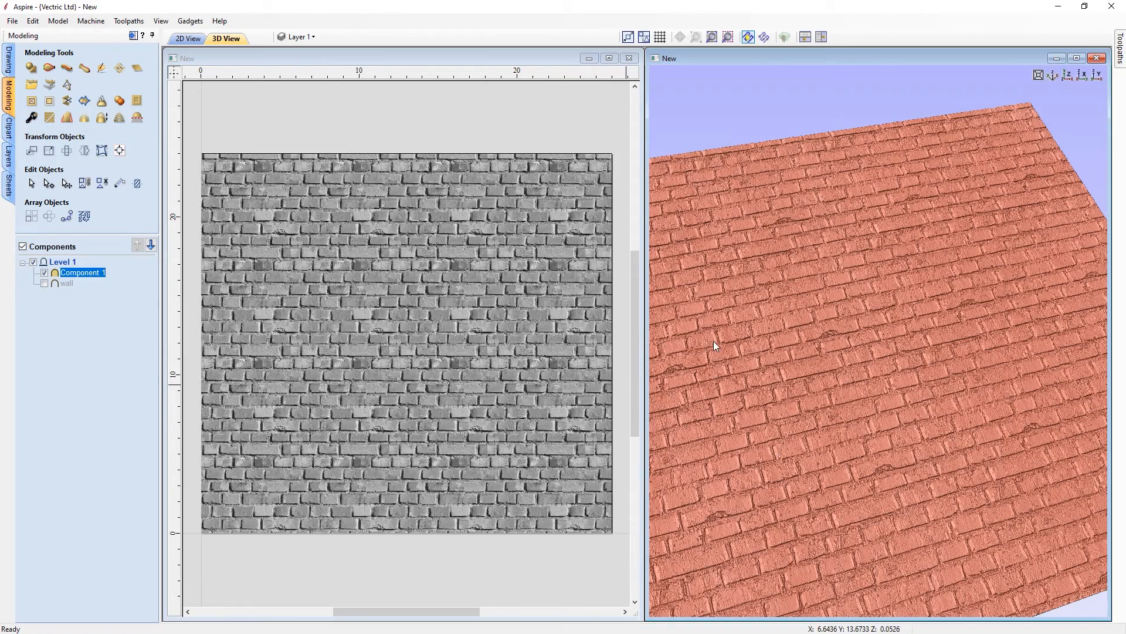
click(49, 119)
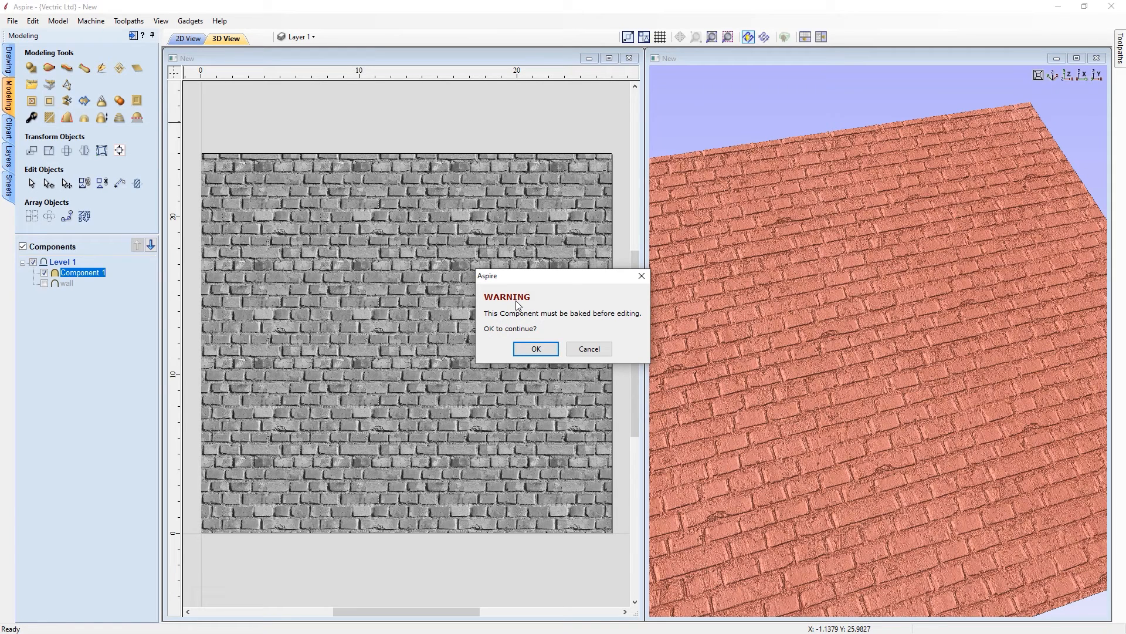
click(543, 350)
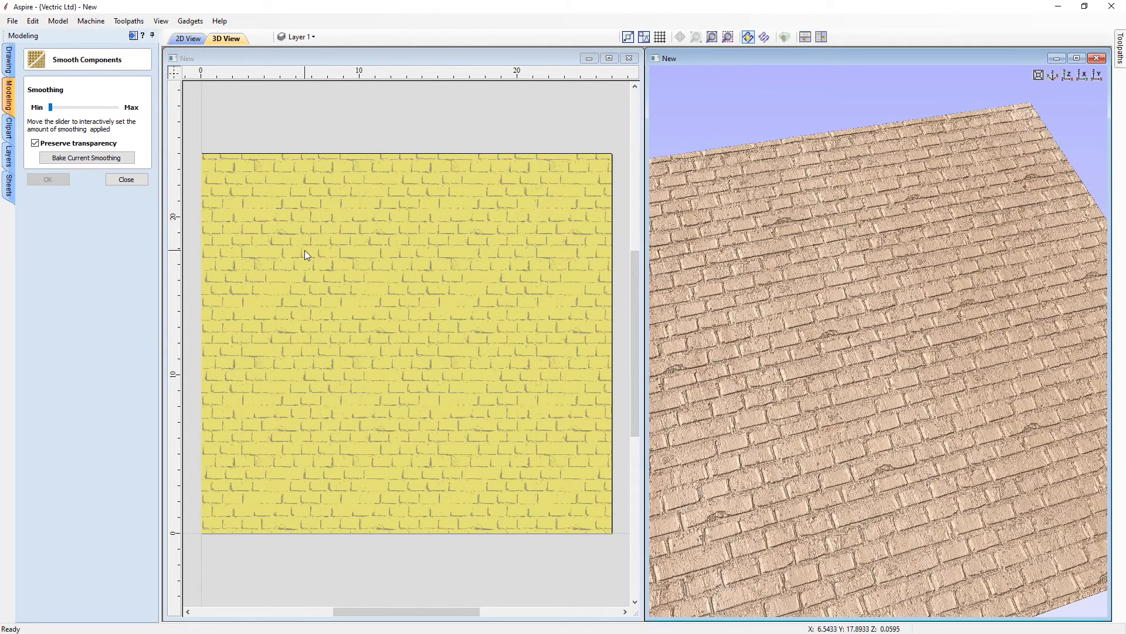
click(78, 108)
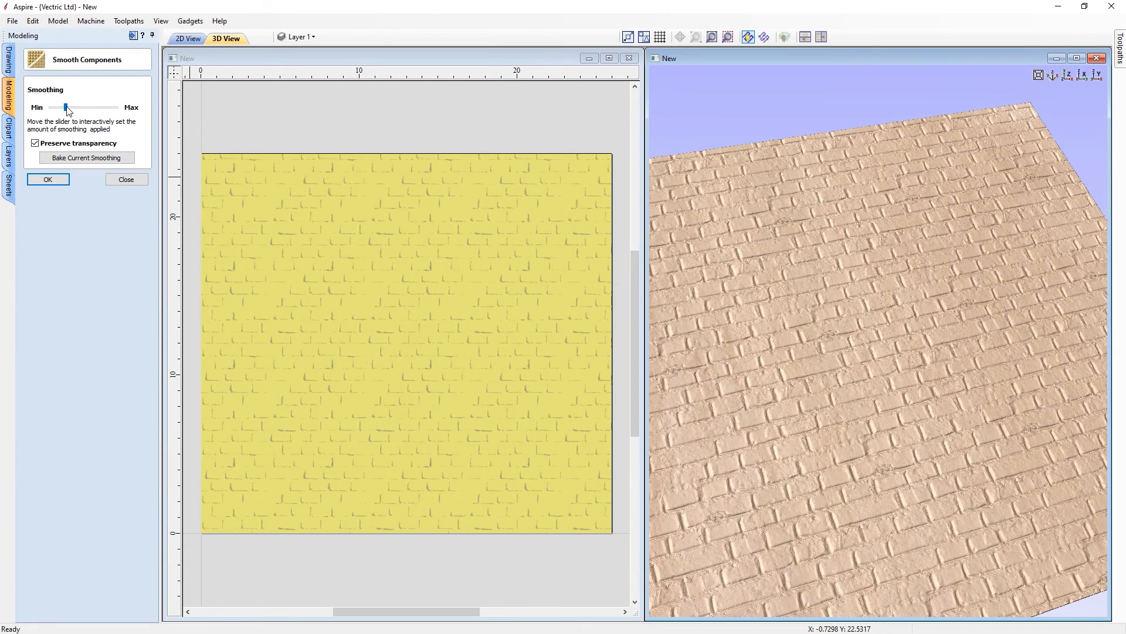
drag(65, 108, 63, 108)
click(48, 179)
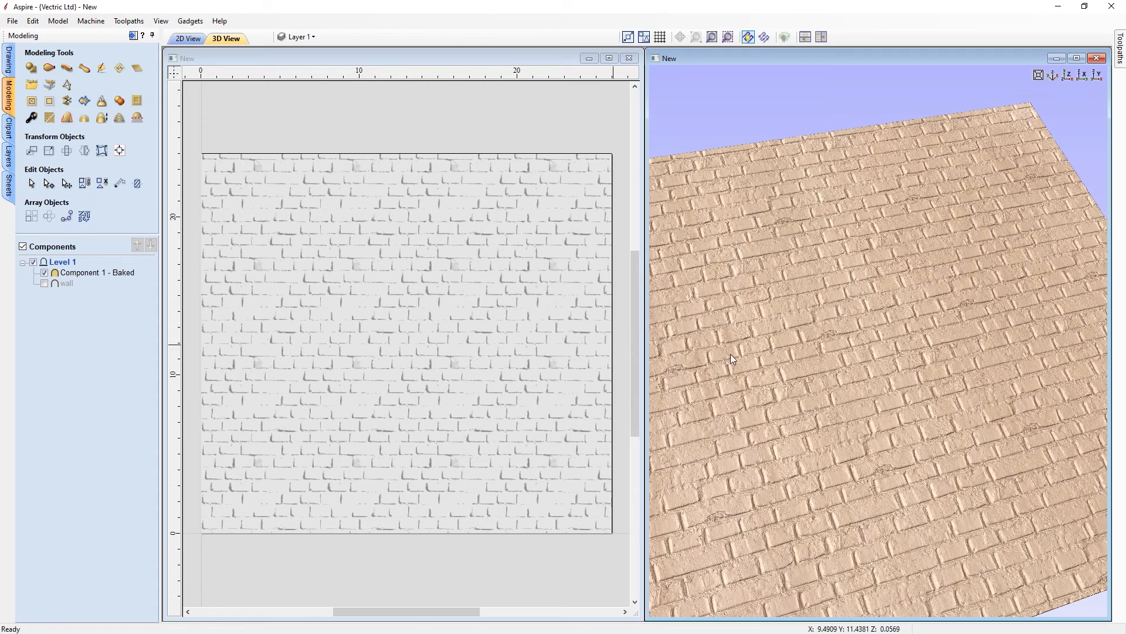
Step: Try scaling the baked brick texture down to about 13.7 by 12.6 inches and undo the resize
click(497, 314)
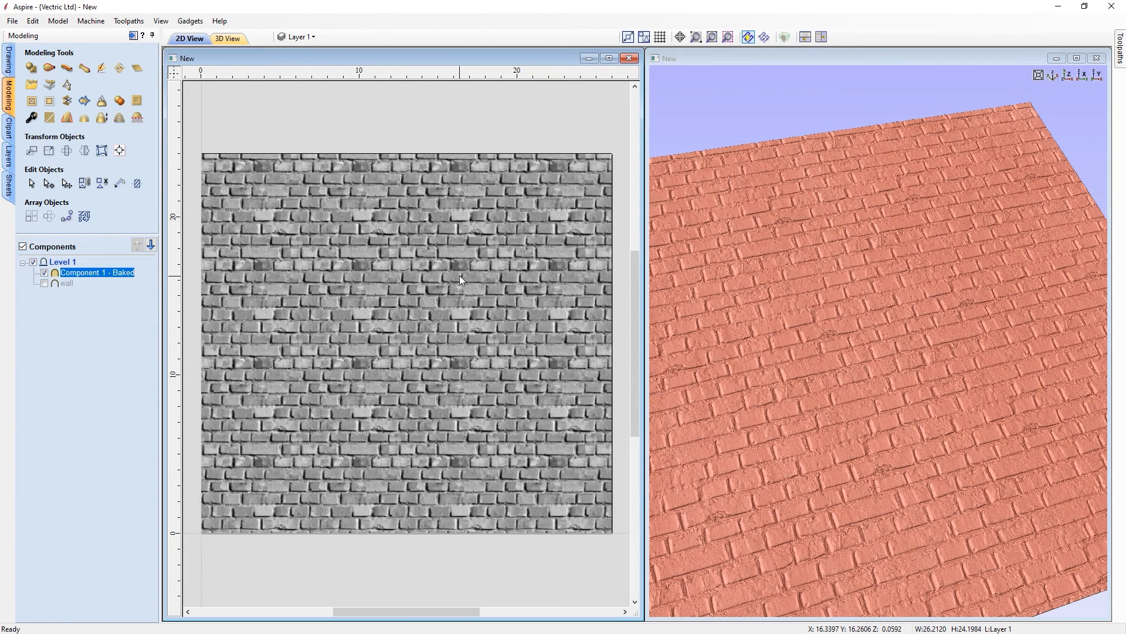
click(466, 238)
drag(619, 147, 422, 329)
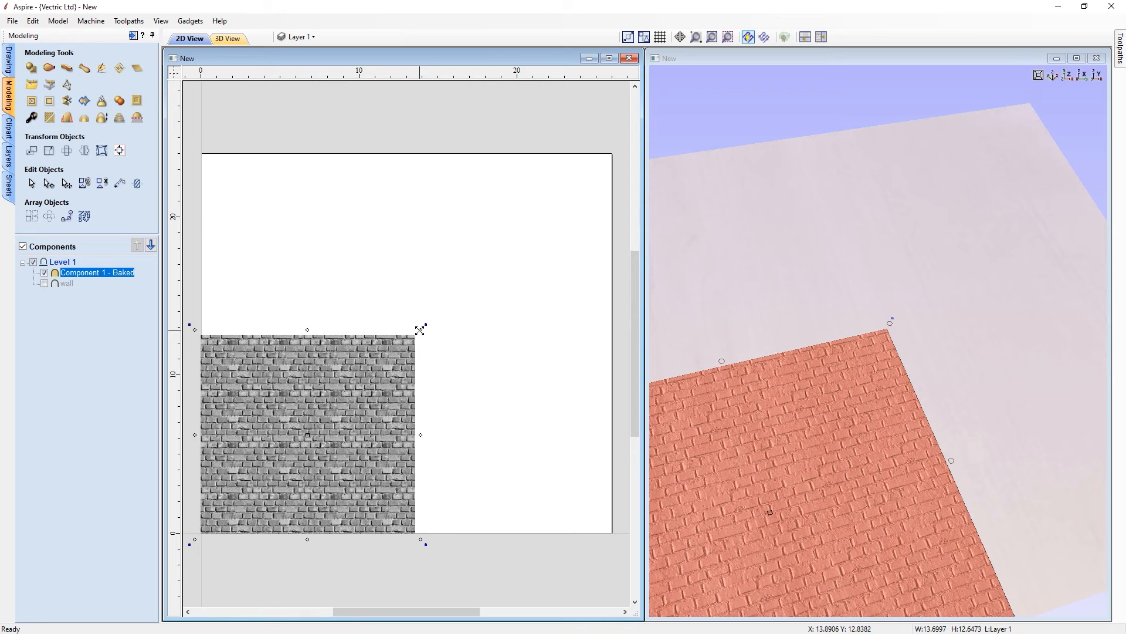
key(ctrl+z)
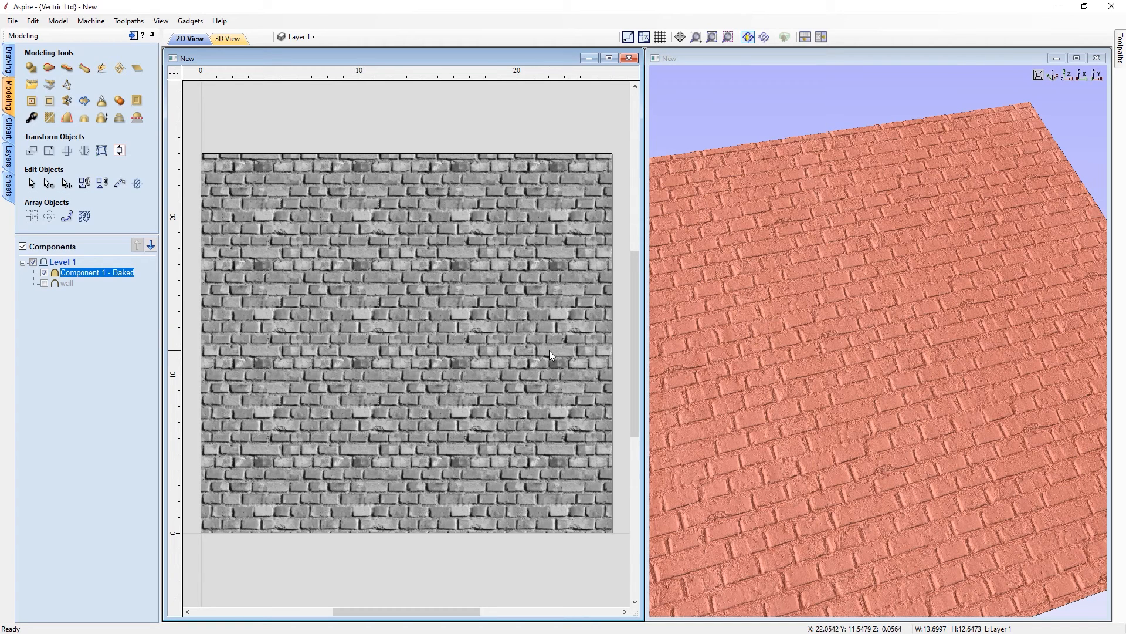
Step: Delete the baked brick texture component and the hidden wall component
key(Delete)
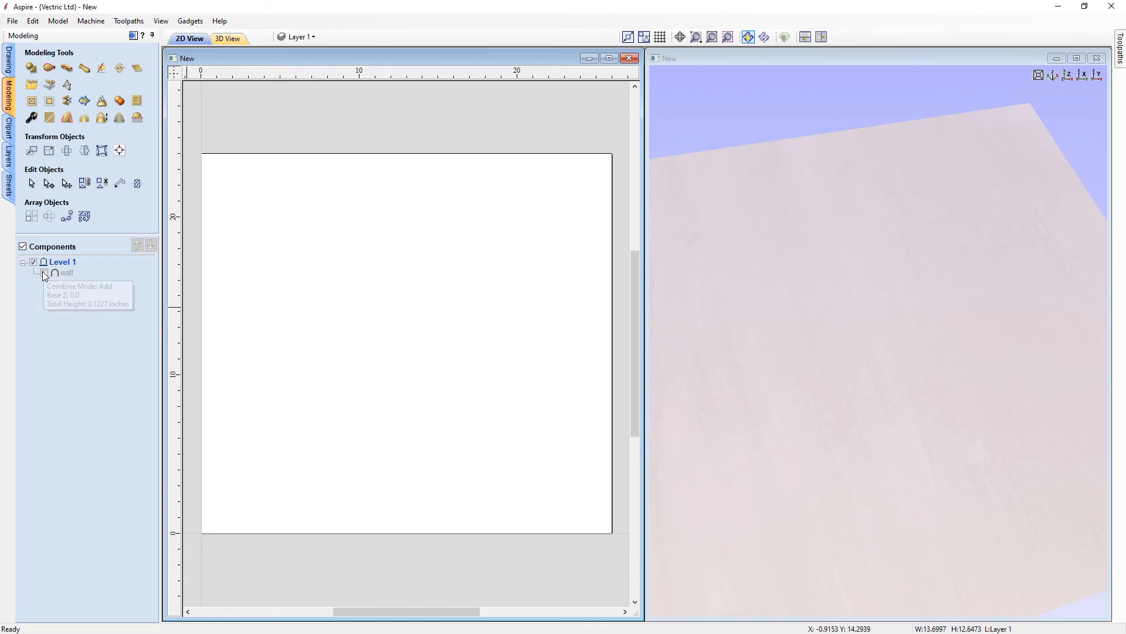
click(44, 273)
key(Delete)
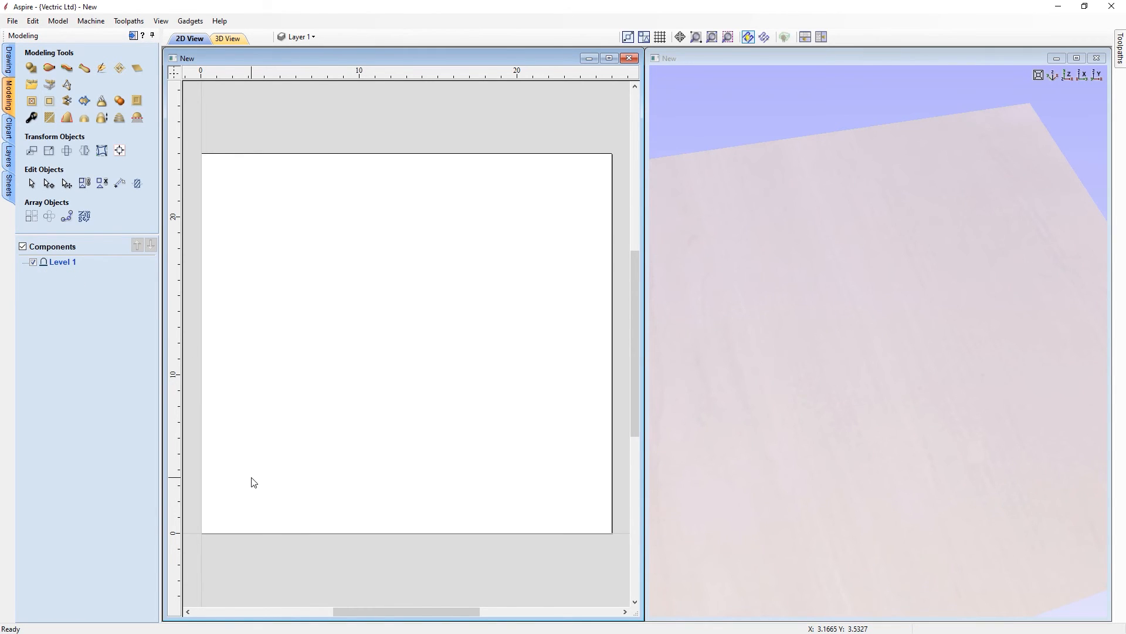
Step: Place the Wave_Tile1 clipart from the Texture Area Tiles folder near the middle of the job
click(8, 123)
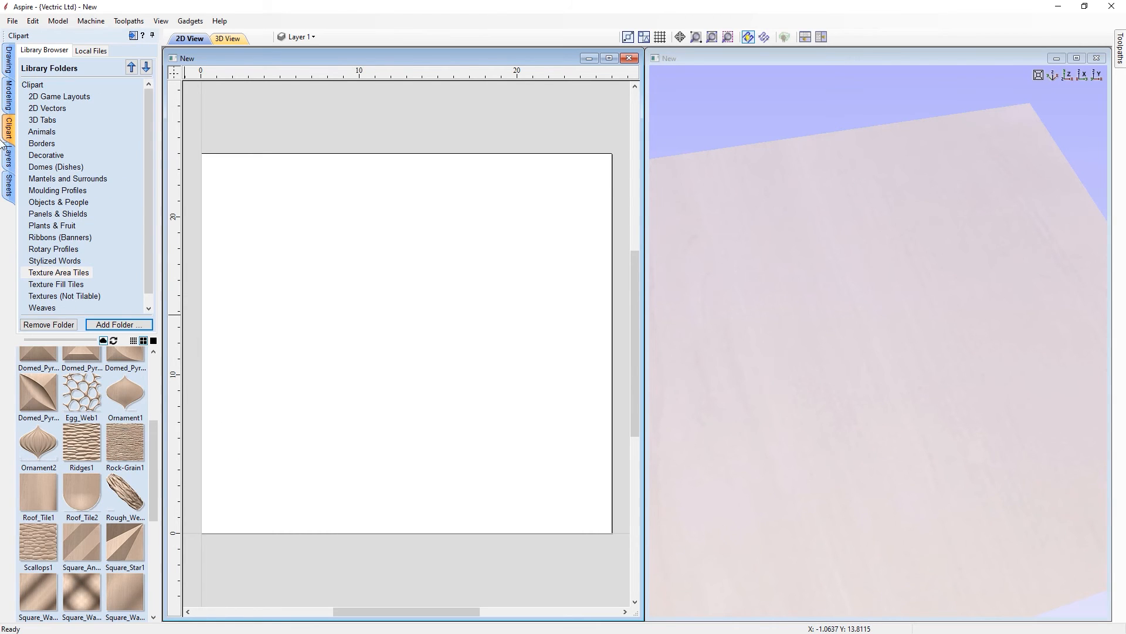
scroll(94, 437, down, 4)
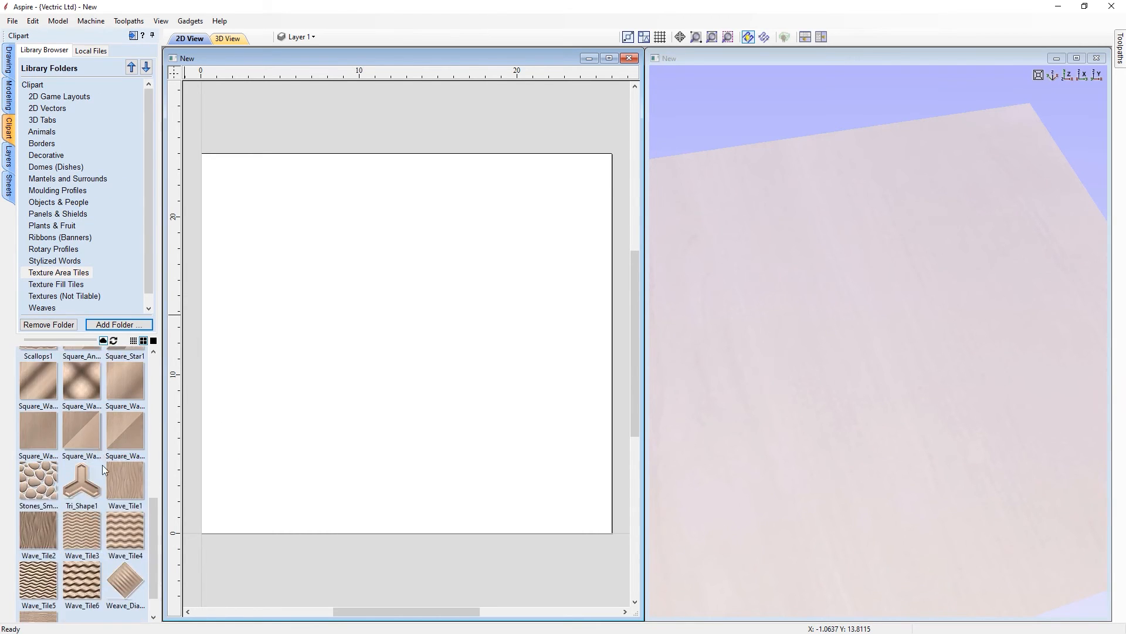
drag(125, 477, 388, 353)
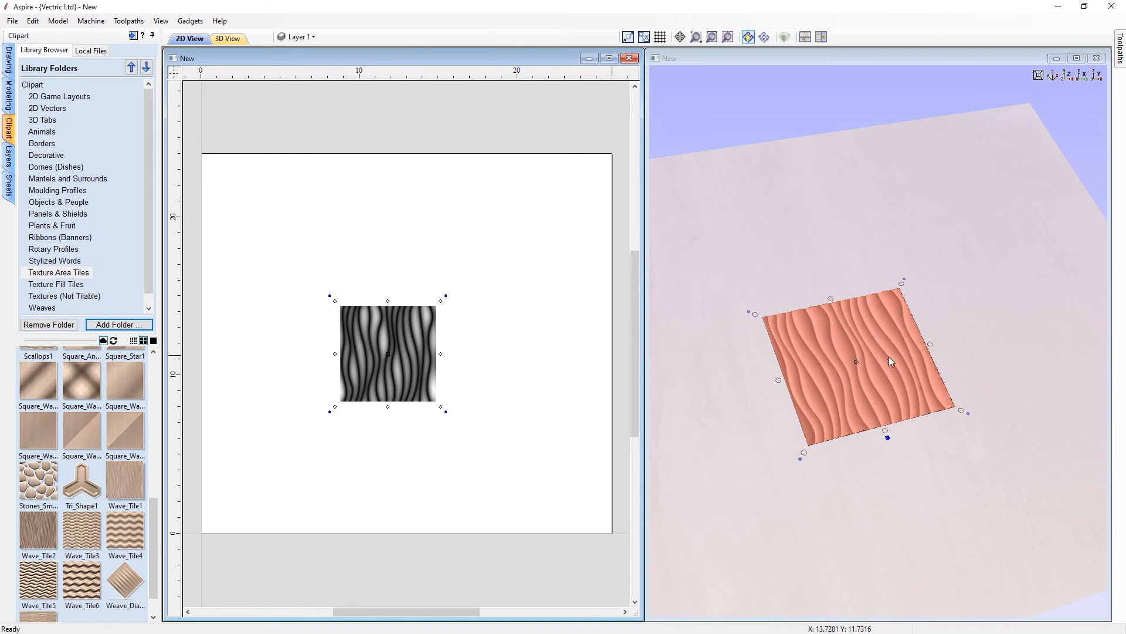
Step: Create a texture area from the Wave_Tile1 component with zero spacing and shift
click(9, 95)
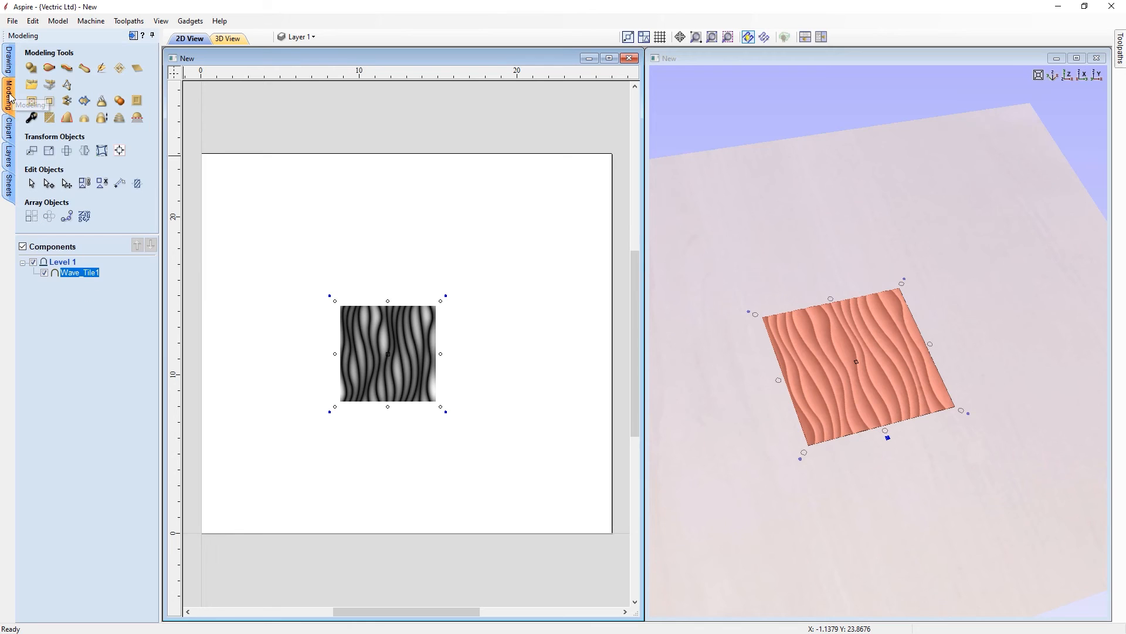
click(119, 69)
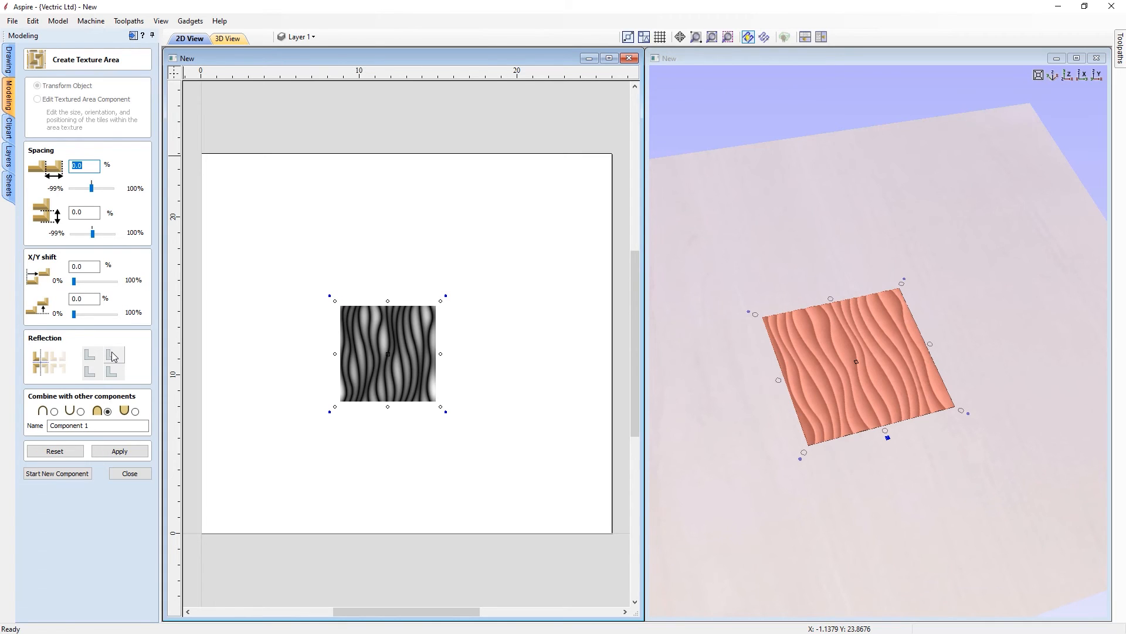
click(92, 356)
click(120, 452)
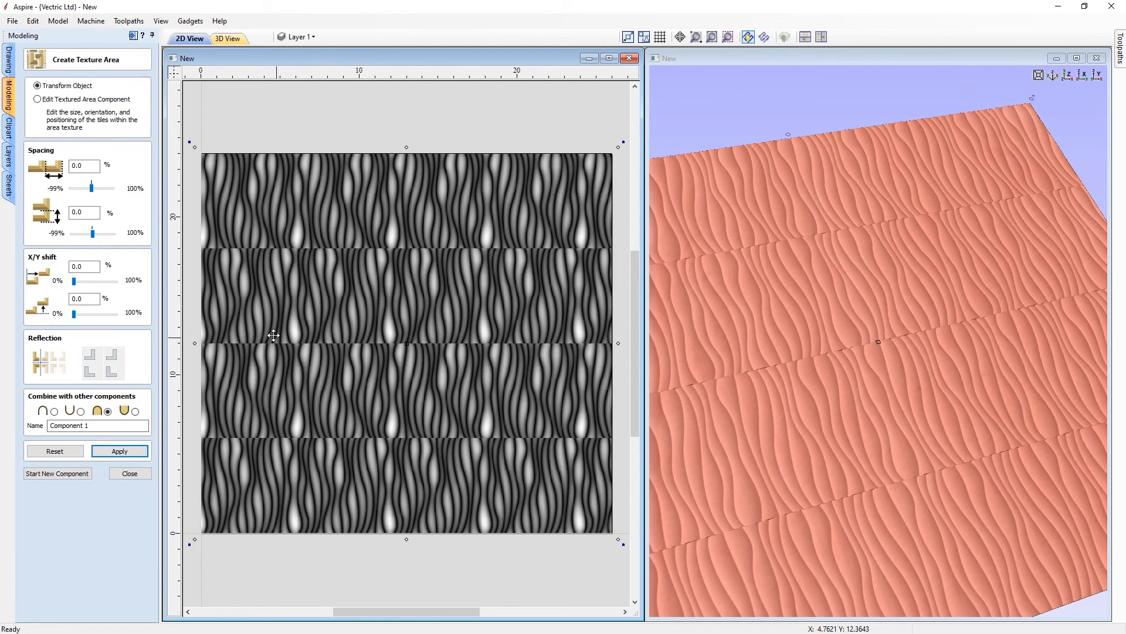
Step: Change the reflection pattern so neighbouring wave tiles mirror each other, and apply it to the texture
click(93, 355)
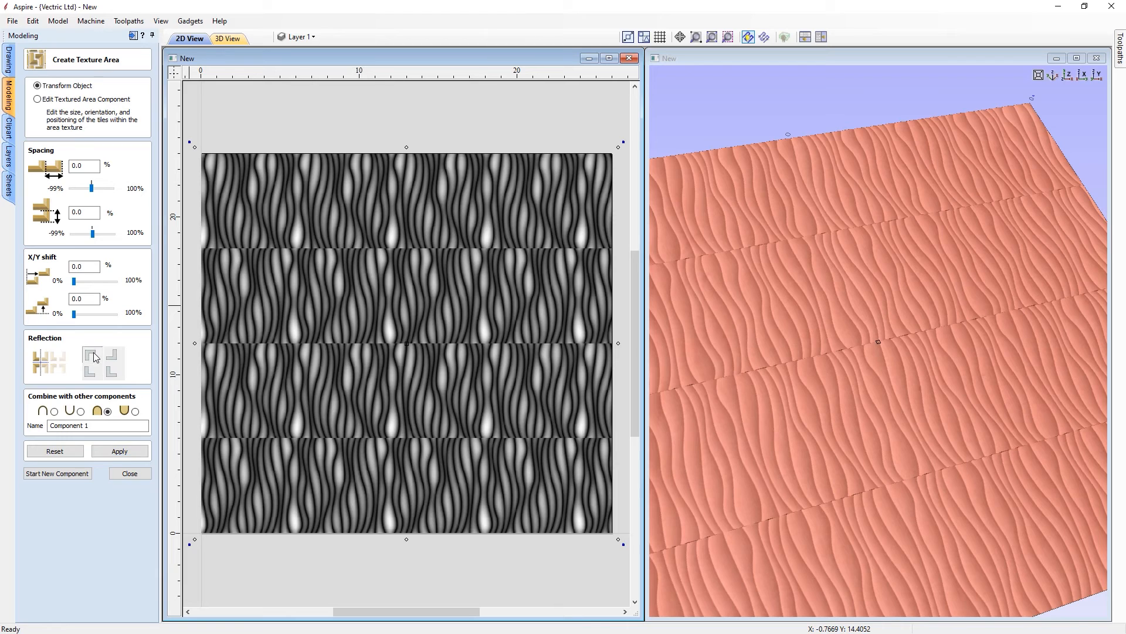
click(112, 354)
click(112, 354)
click(112, 354)
click(117, 451)
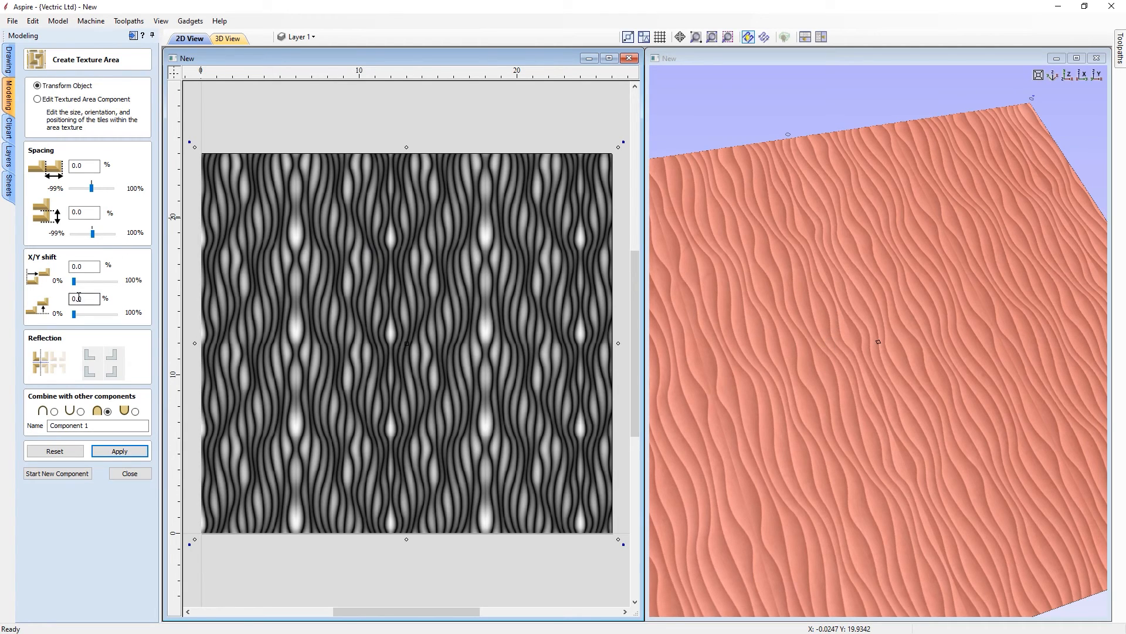
Step: Apply a Y shift of 50% to the wave texture and close Create Texture Area
drag(83, 299, 51, 297)
click(115, 453)
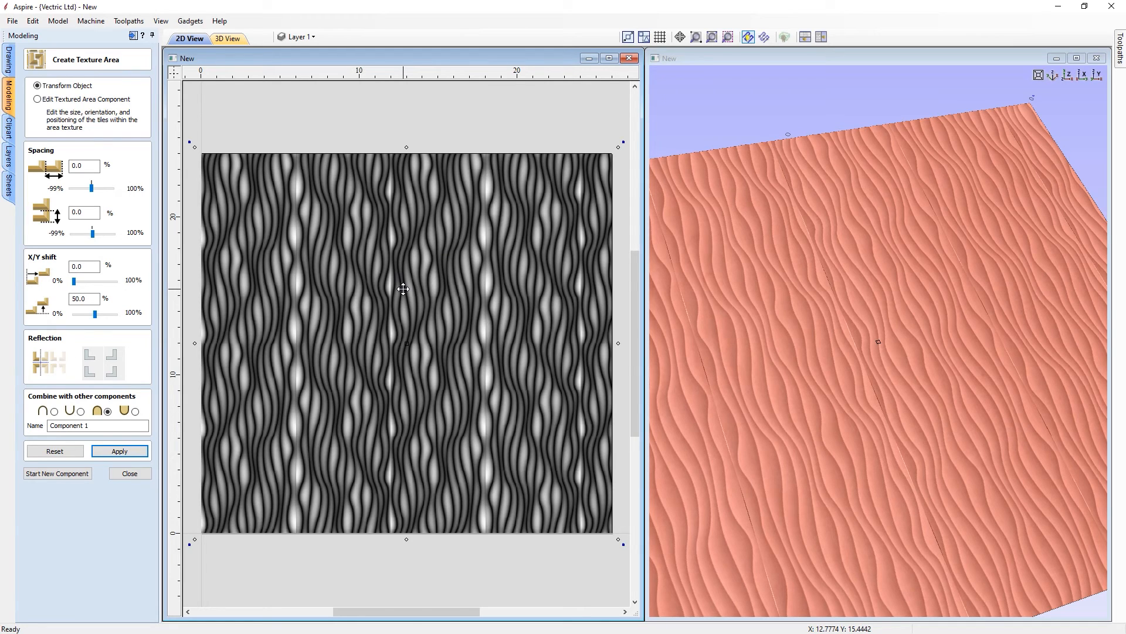
click(129, 472)
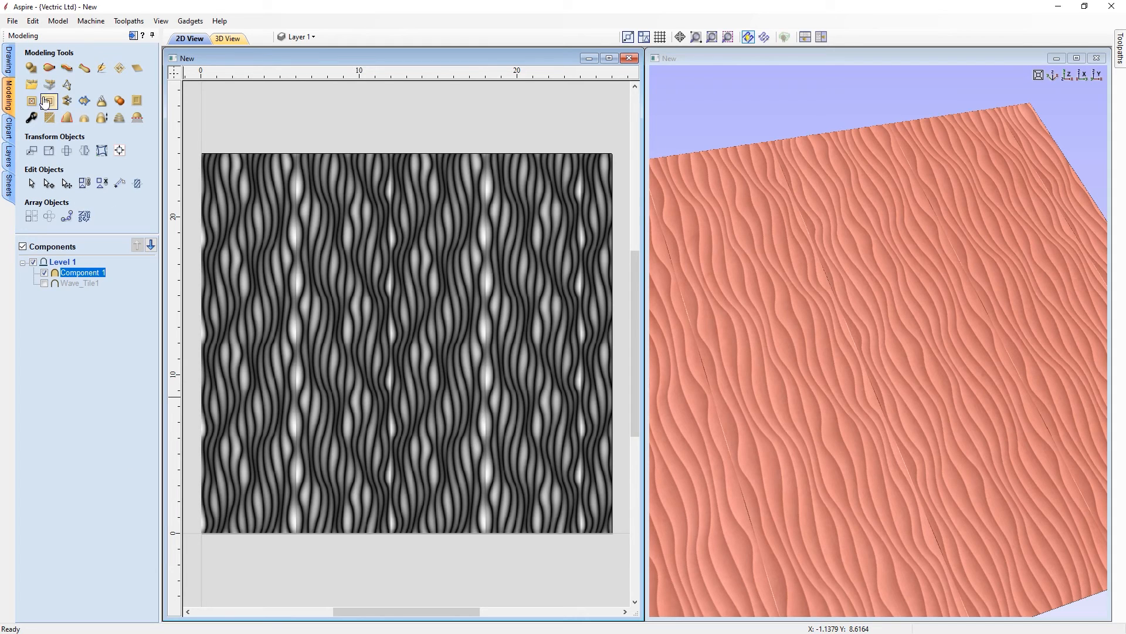
Step: Bake the wave texture and try smoothing it with Preserve transparency disabled, closing Smooth Components without accepting the smoothing
click(50, 119)
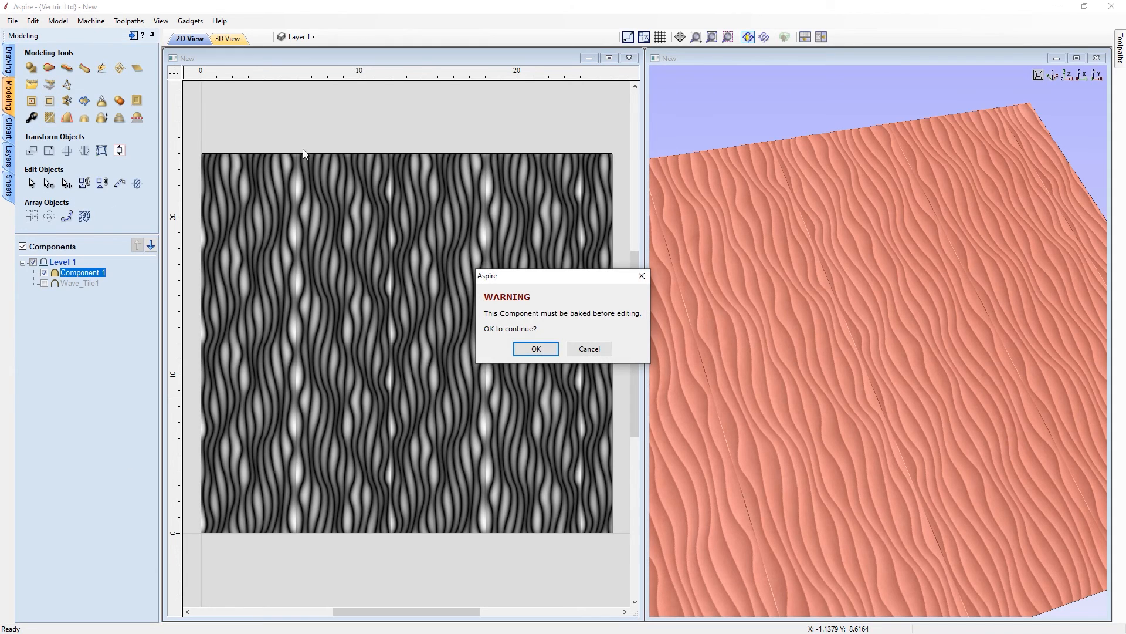
click(528, 348)
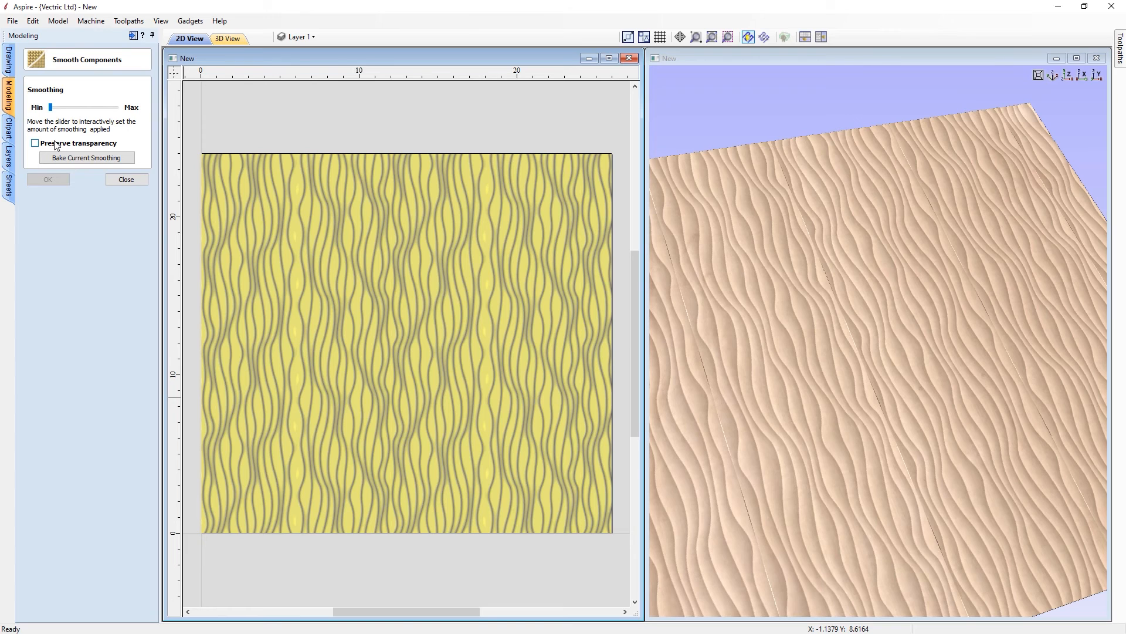
click(72, 108)
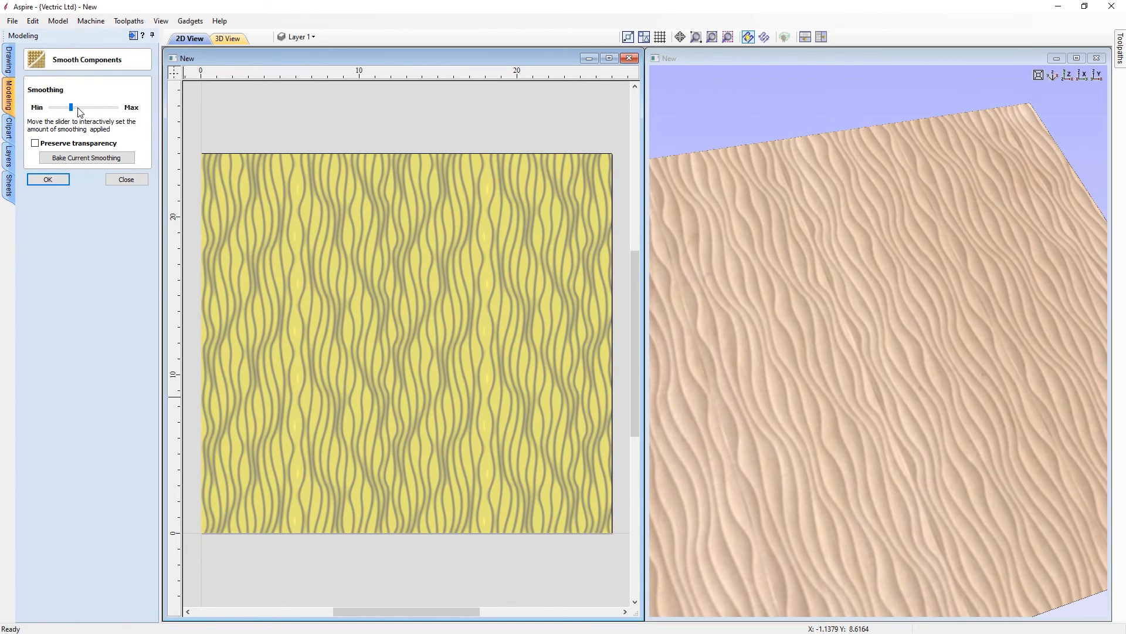
click(78, 109)
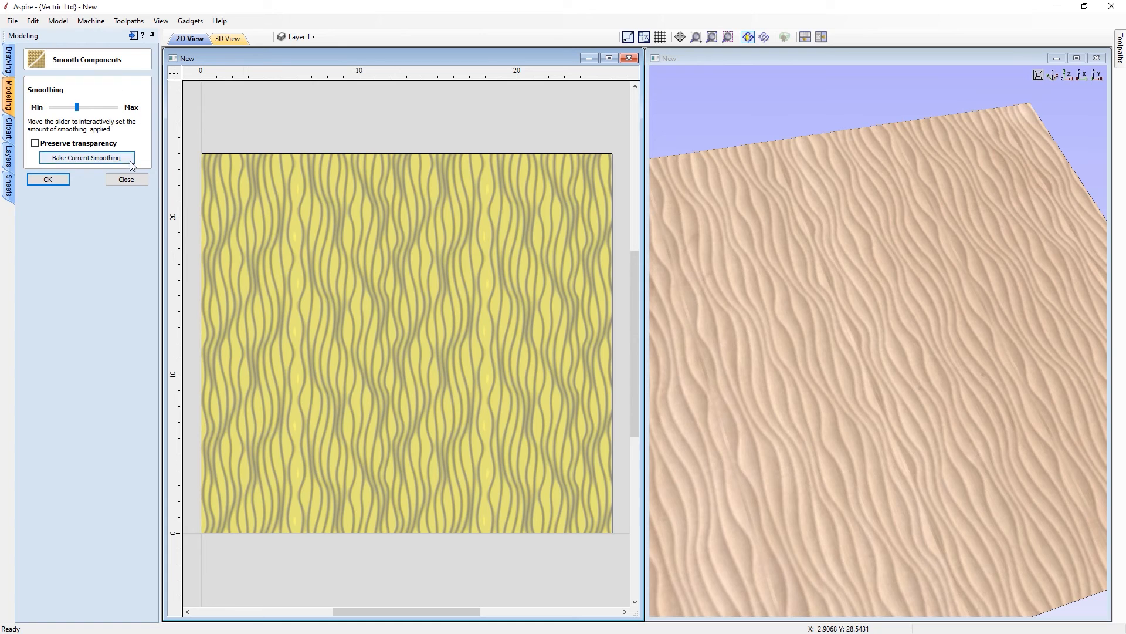
click(127, 180)
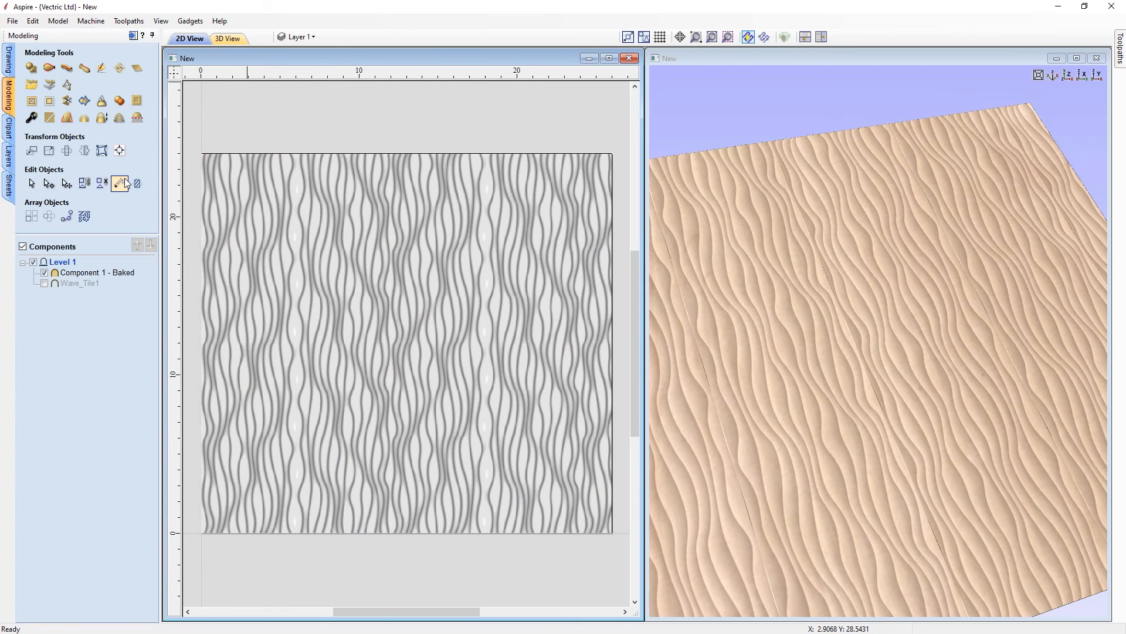
Step: Delete the baked wave texture and Wave_Tile1, and add the Diamond_Plate1 tile from the Texture Area Tiles clipart to the job
click(82, 273)
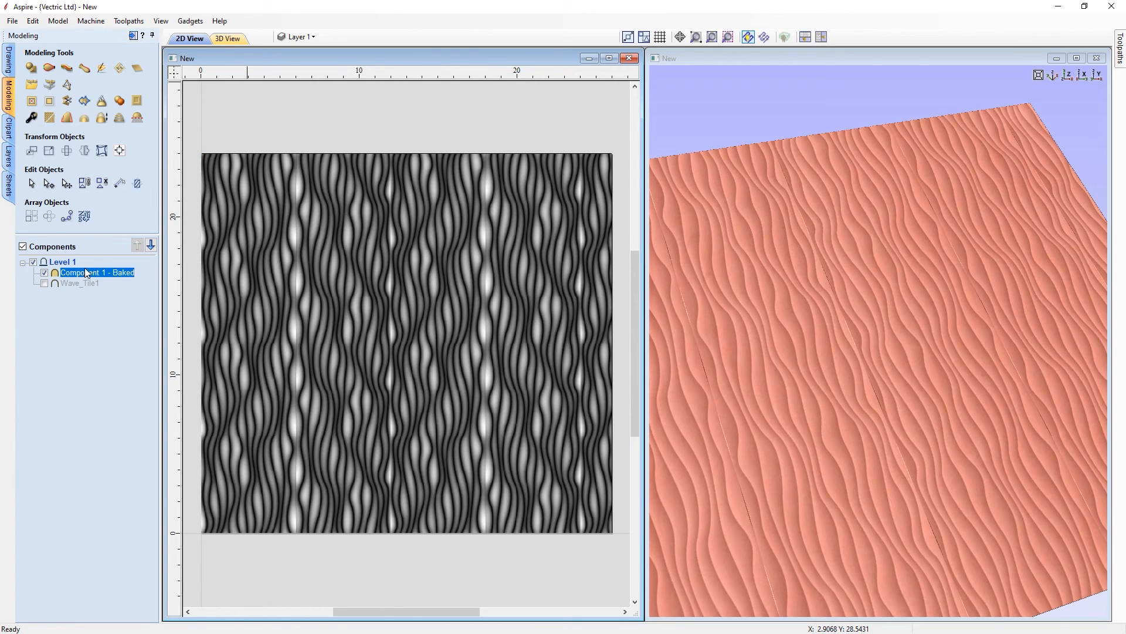
key(Delete)
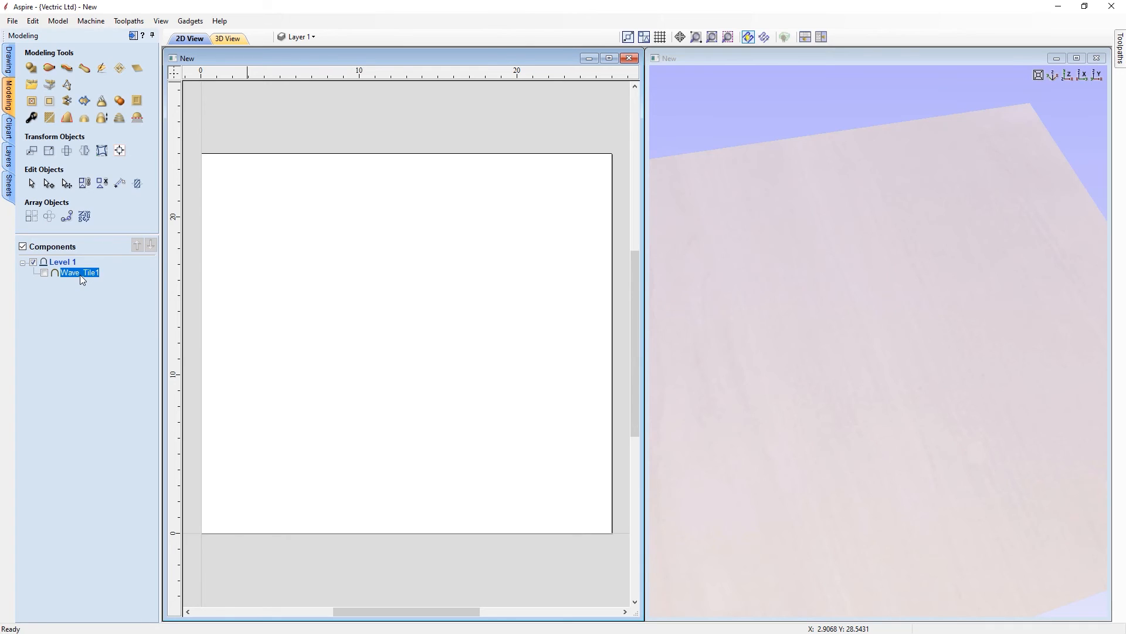
click(8, 134)
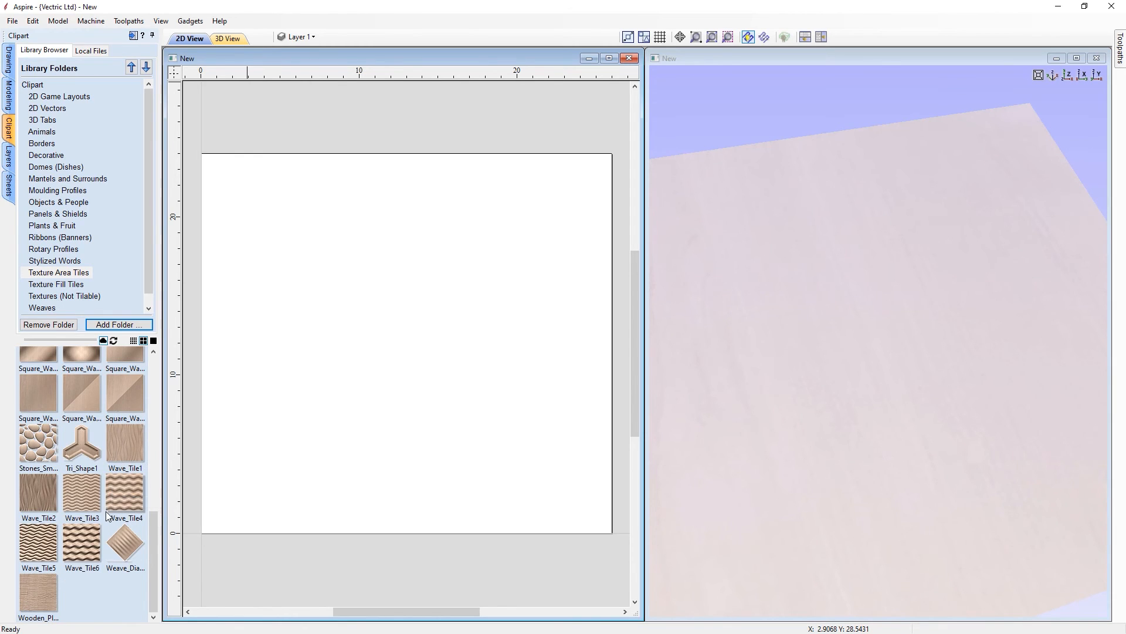
scroll(106, 511, up, 3)
scroll(104, 449, up, 10)
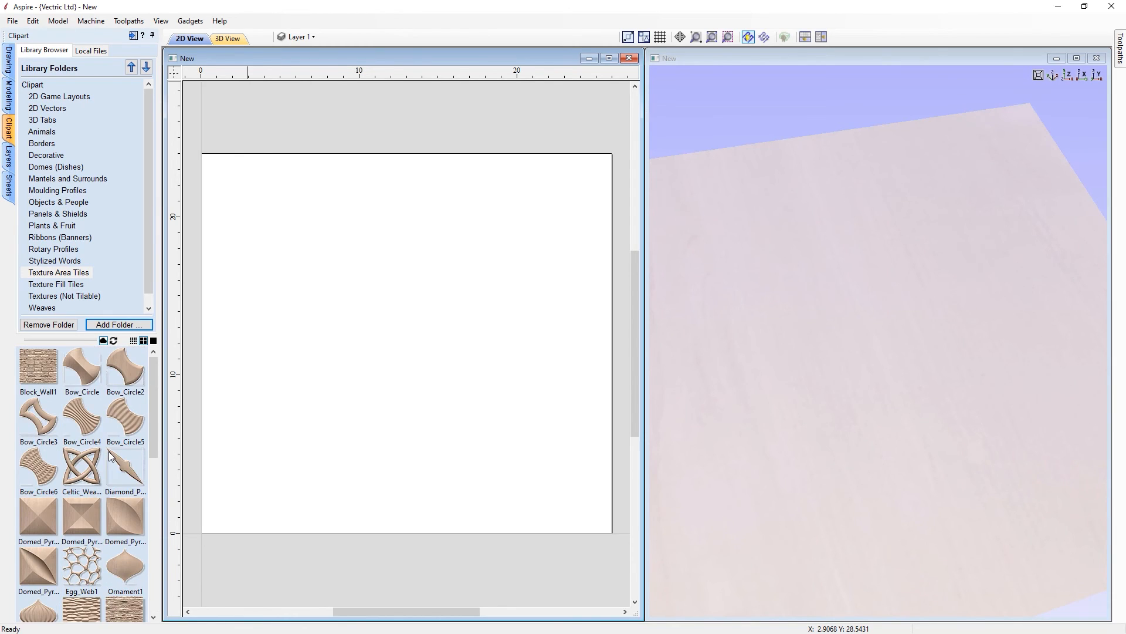
drag(130, 475, 360, 385)
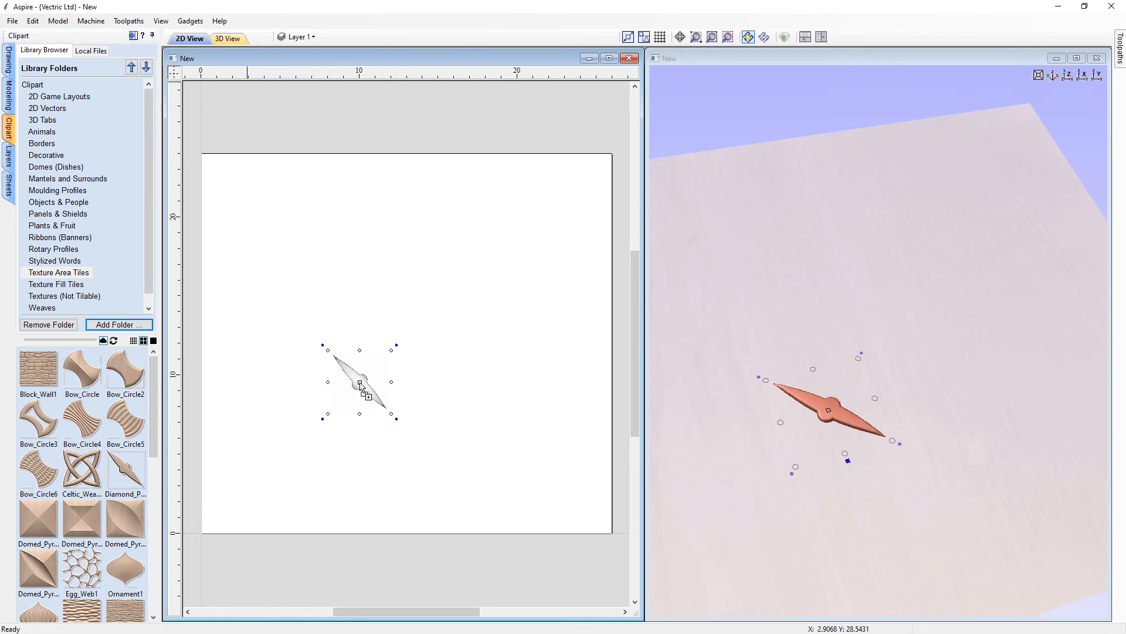
Step: Create a texture area from the Diamond_Plate1 component with zero spacing and shift
click(9, 96)
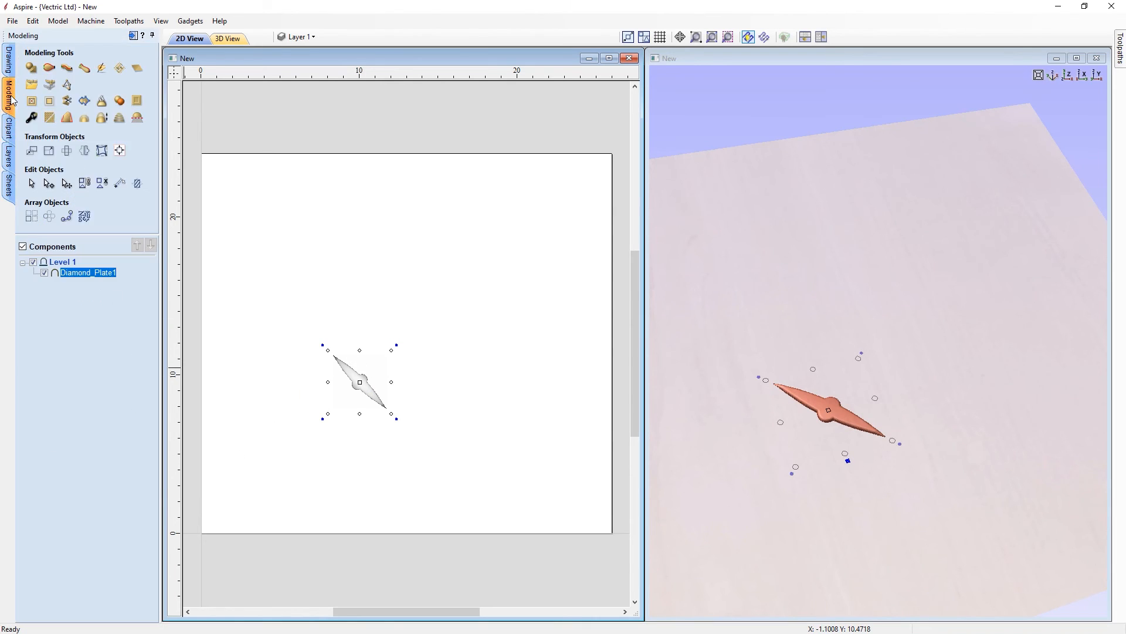
click(119, 68)
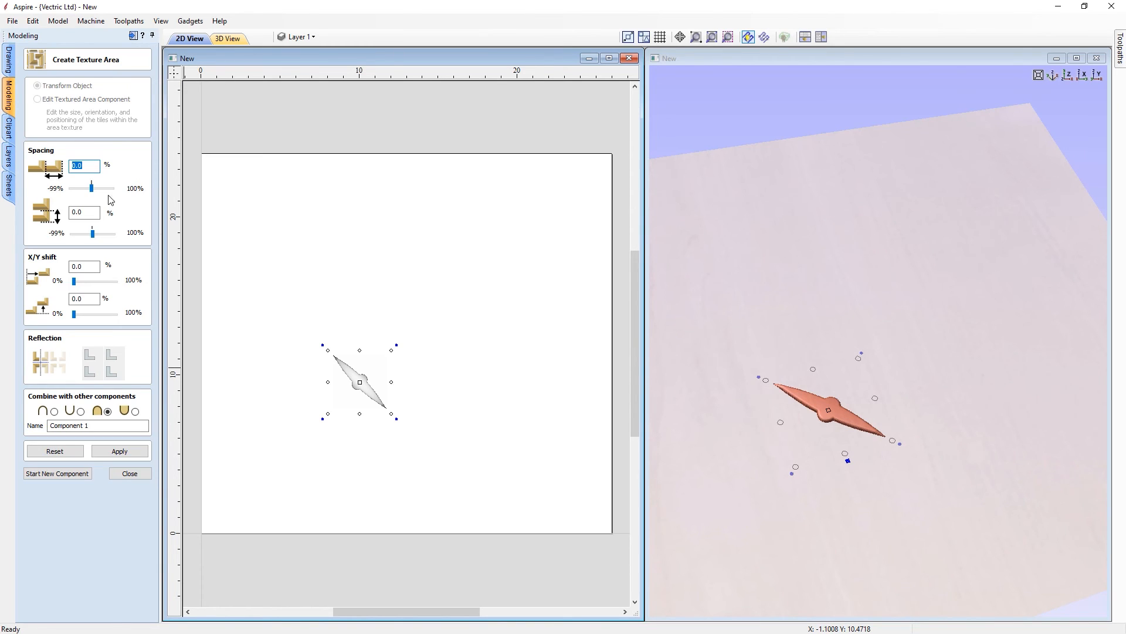
click(121, 450)
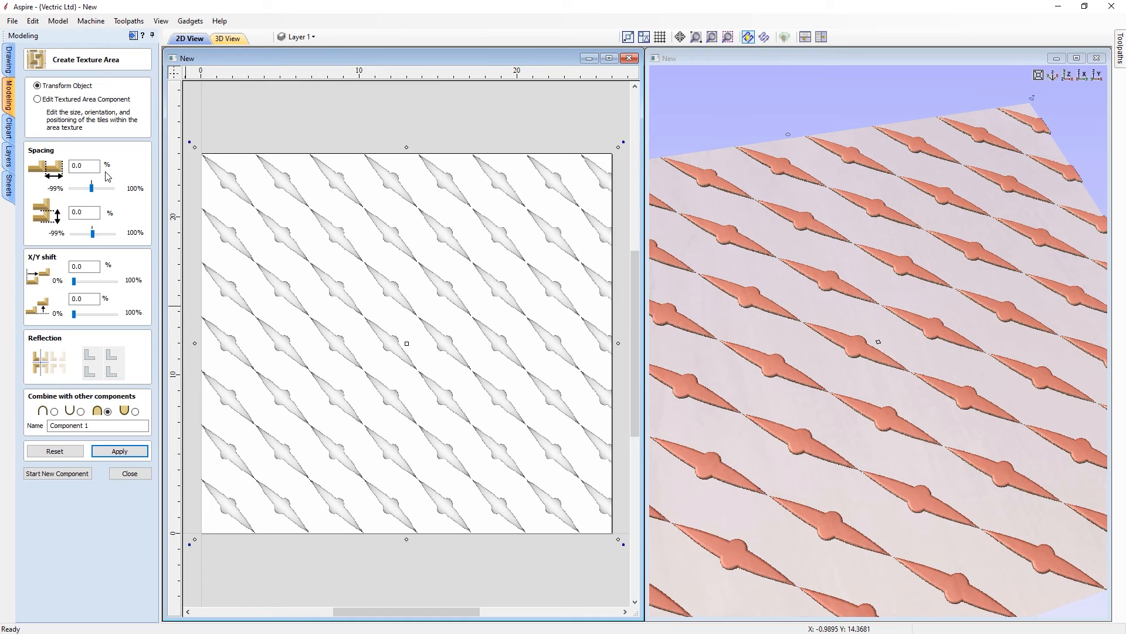
Step: Set the diamond plate texture's horizontal spacing to -33% and vertical spacing to 33%, and apply it
click(95, 165)
key(Tab)
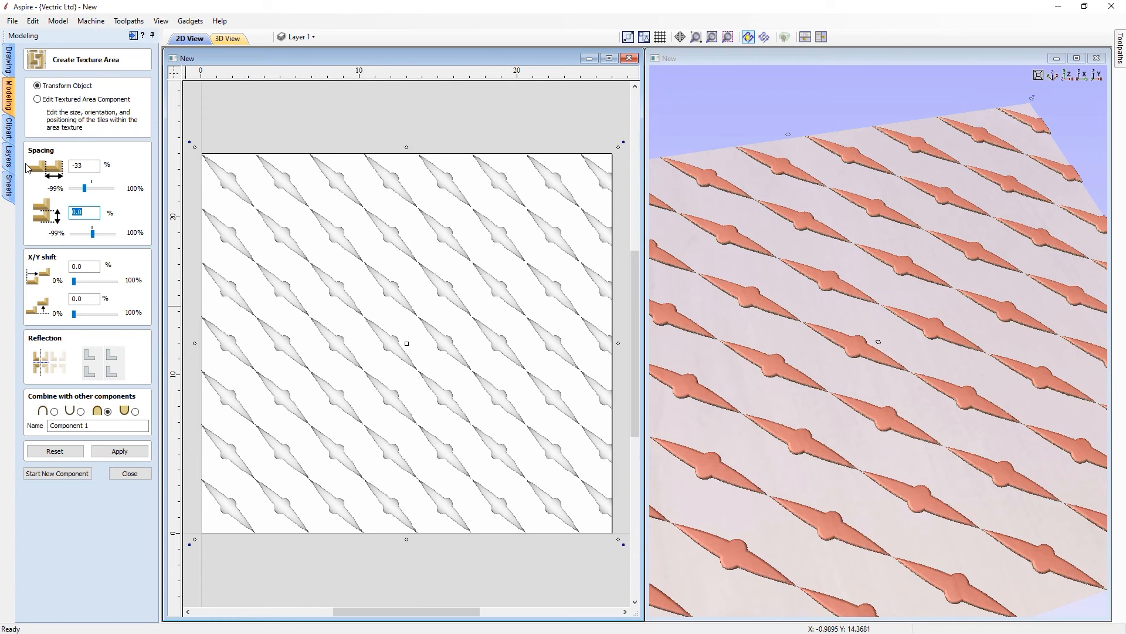
click(113, 451)
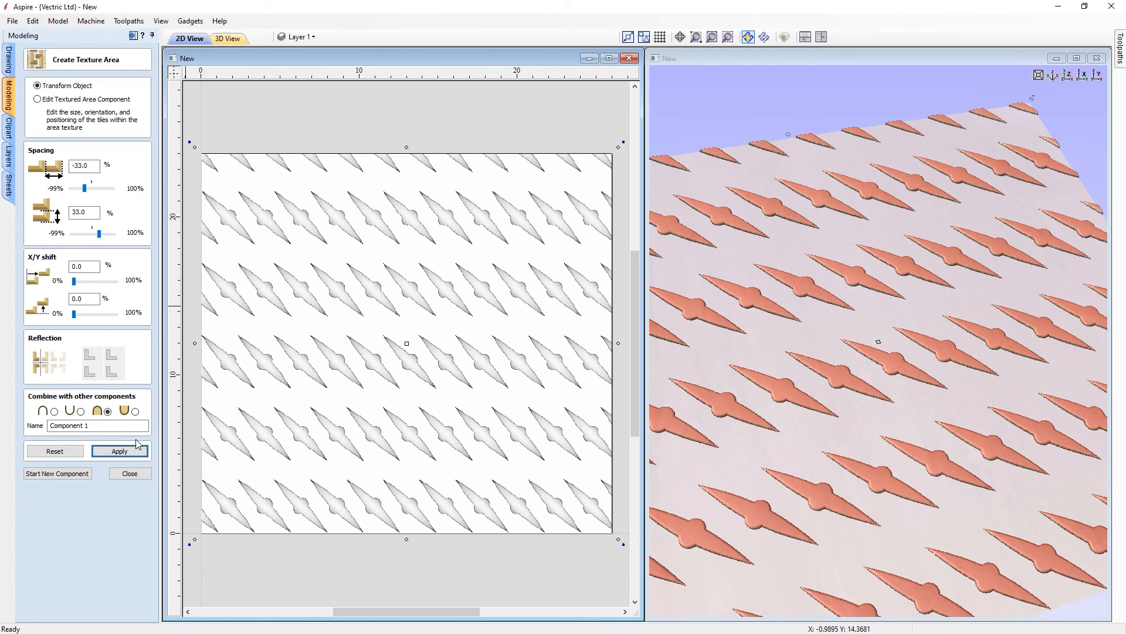
Step: Set the vertical spacing to -33% and apply it to the diamond plate texture
double_click(88, 212)
text(-33)
click(115, 451)
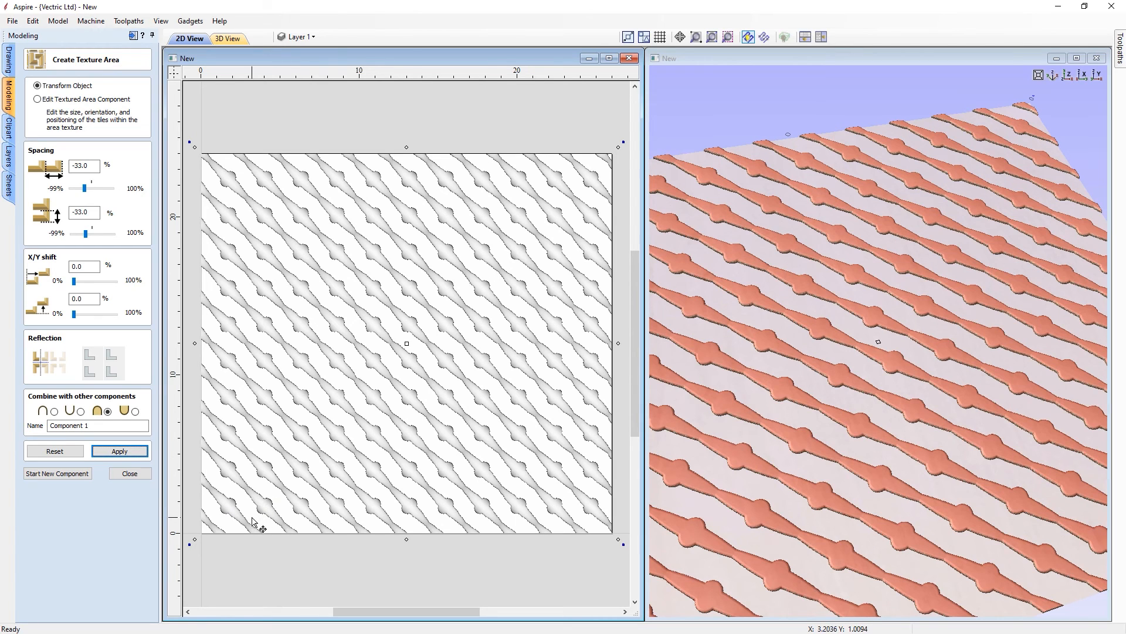
Step: Flip the lower-right and then the upper-left tile of the reflection pattern, applying each change to the diamond plate texture
click(114, 372)
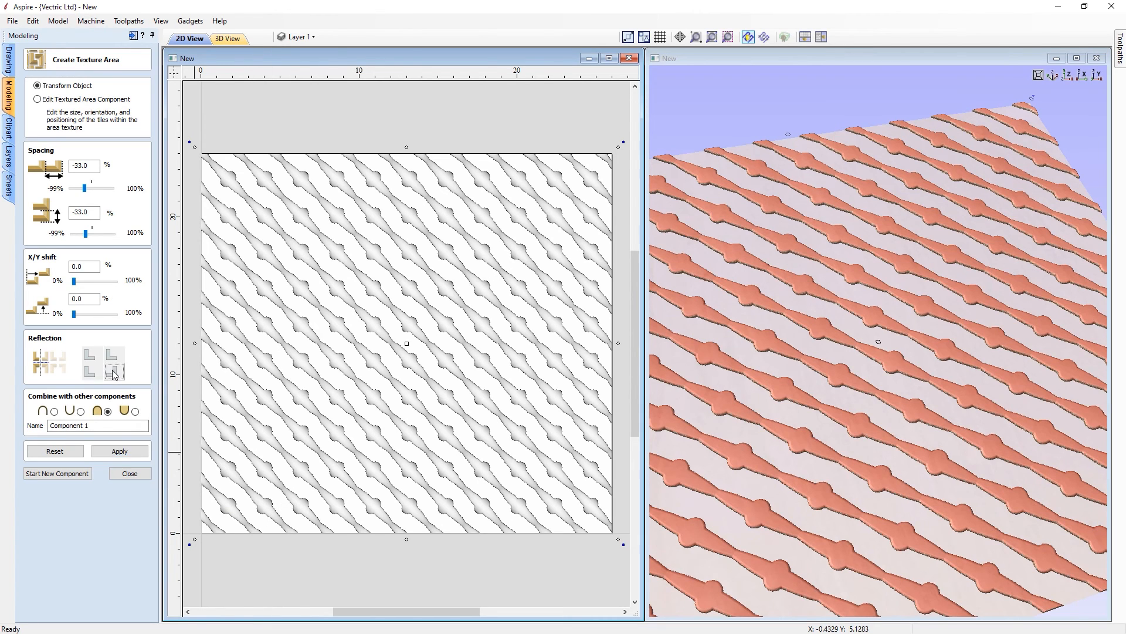
click(120, 452)
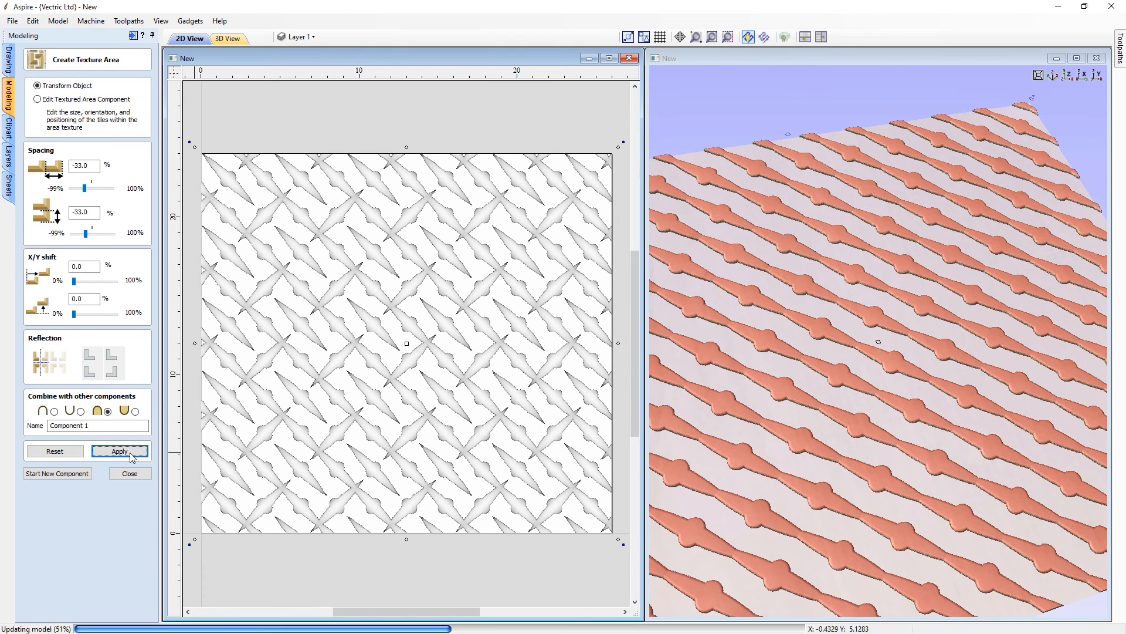
click(91, 360)
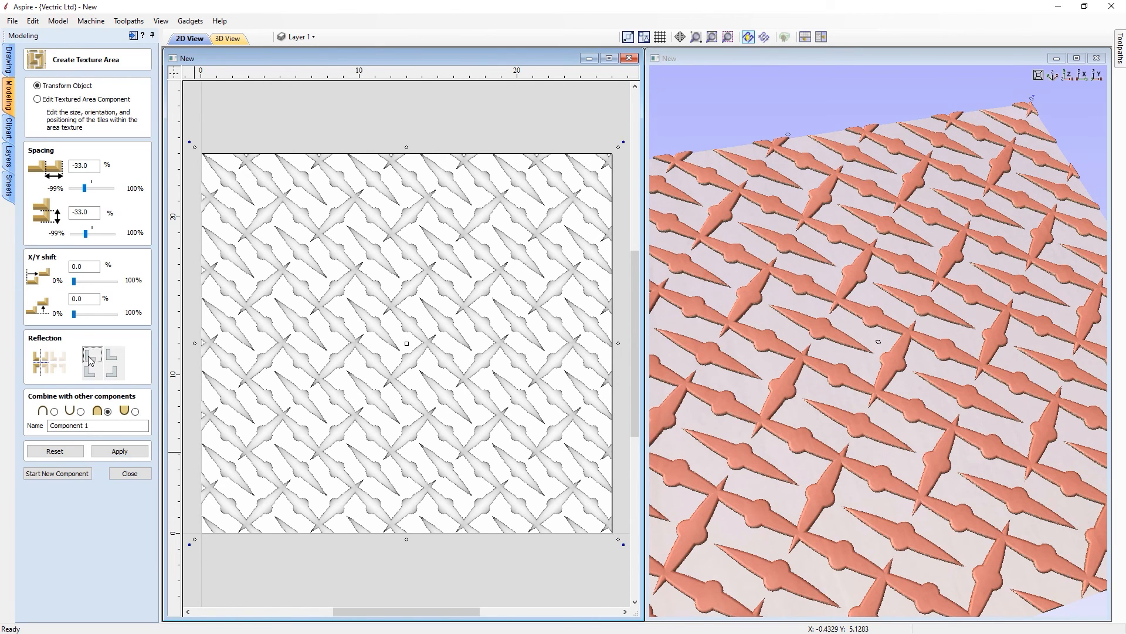
click(138, 450)
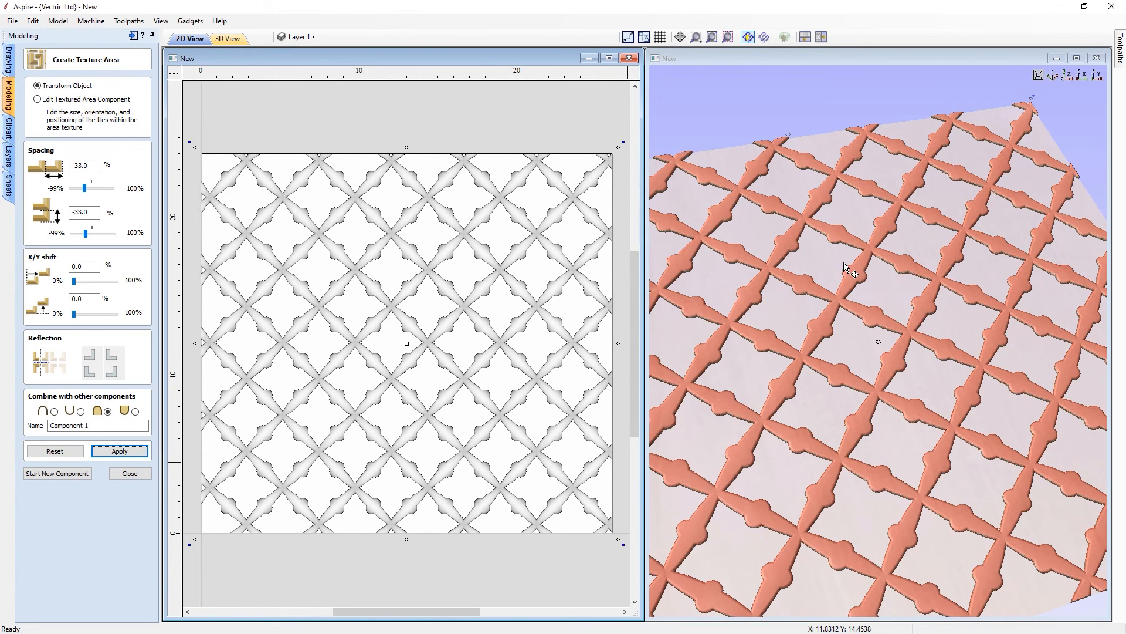
Step: Set both the horizontal and vertical spacing to -25% and apply it to the mirrored diamond plate texture
double_click(77, 165)
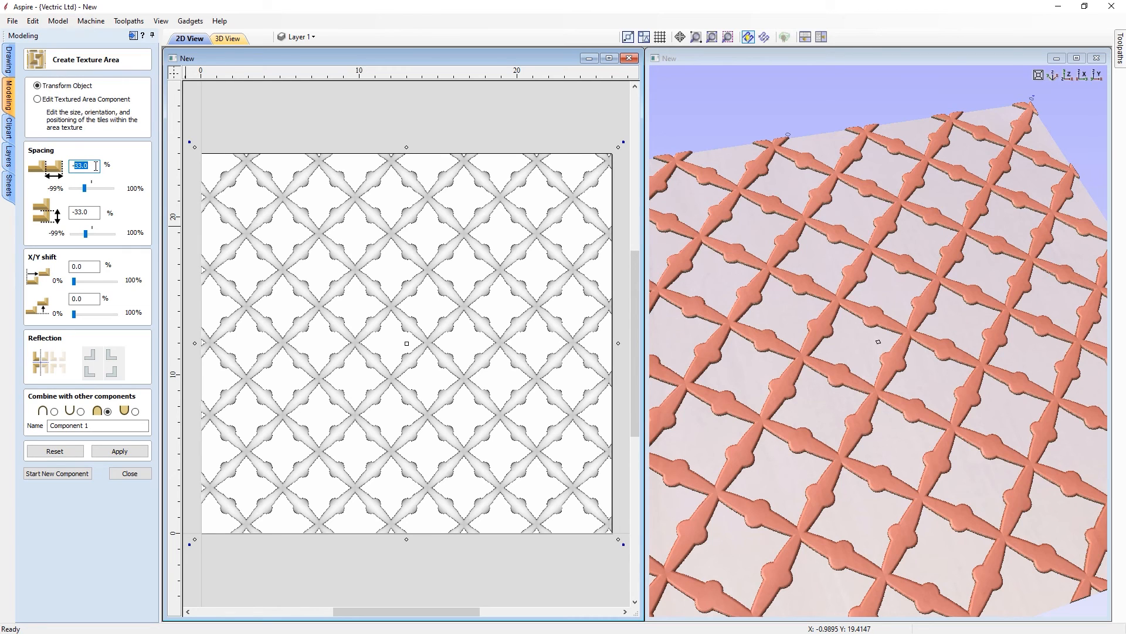
text(-25)
key(Tab)
text(-25)
click(133, 453)
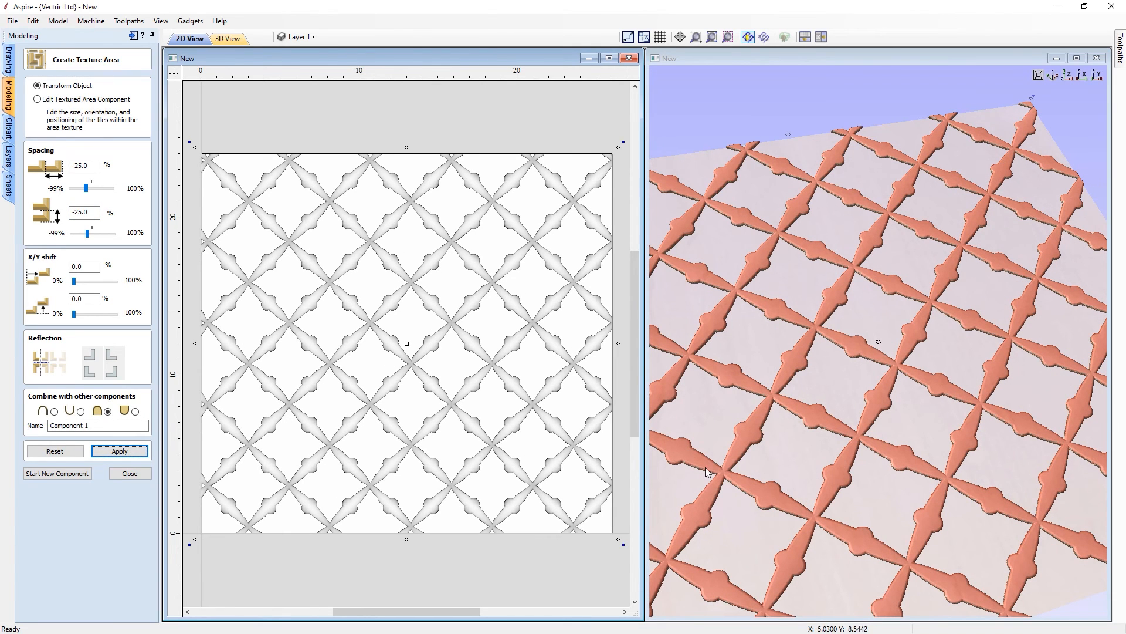
Step: Set both the horizontal and vertical spacing to -15% and update the texture
click(76, 166)
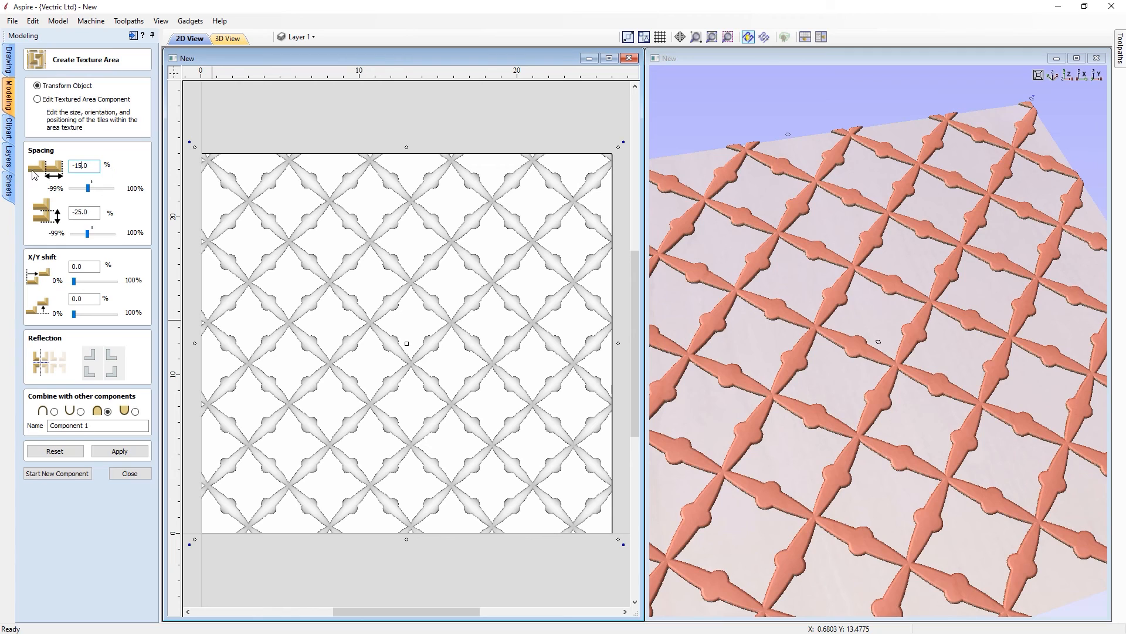
click(81, 211)
click(109, 452)
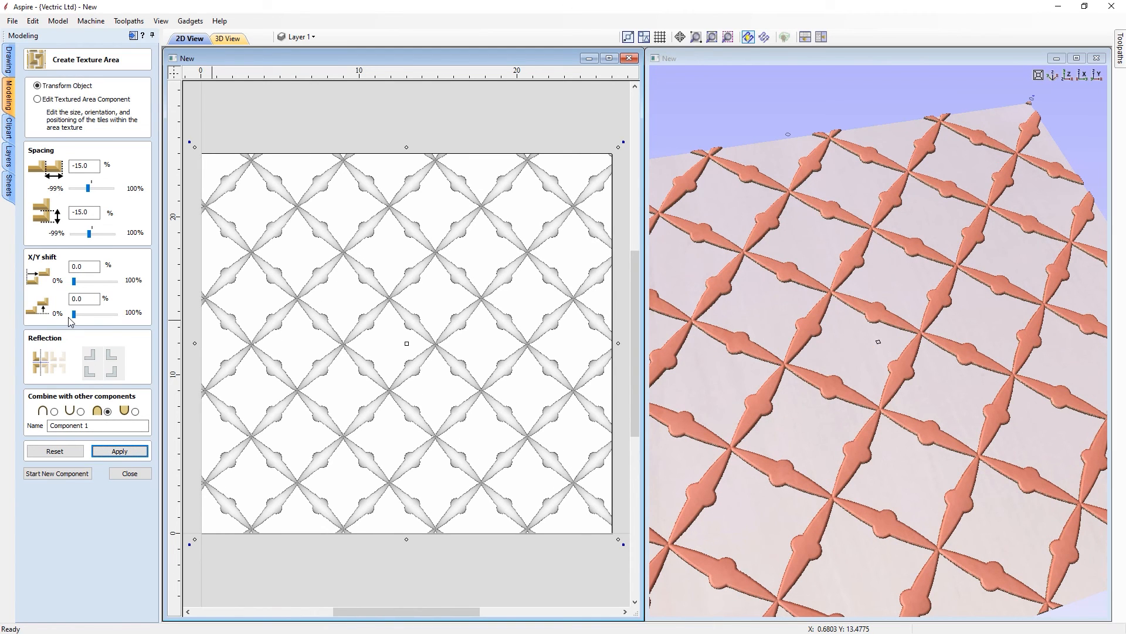
Step: Apply an X shift of 33% to the diamond plate texture
drag(90, 266, 50, 264)
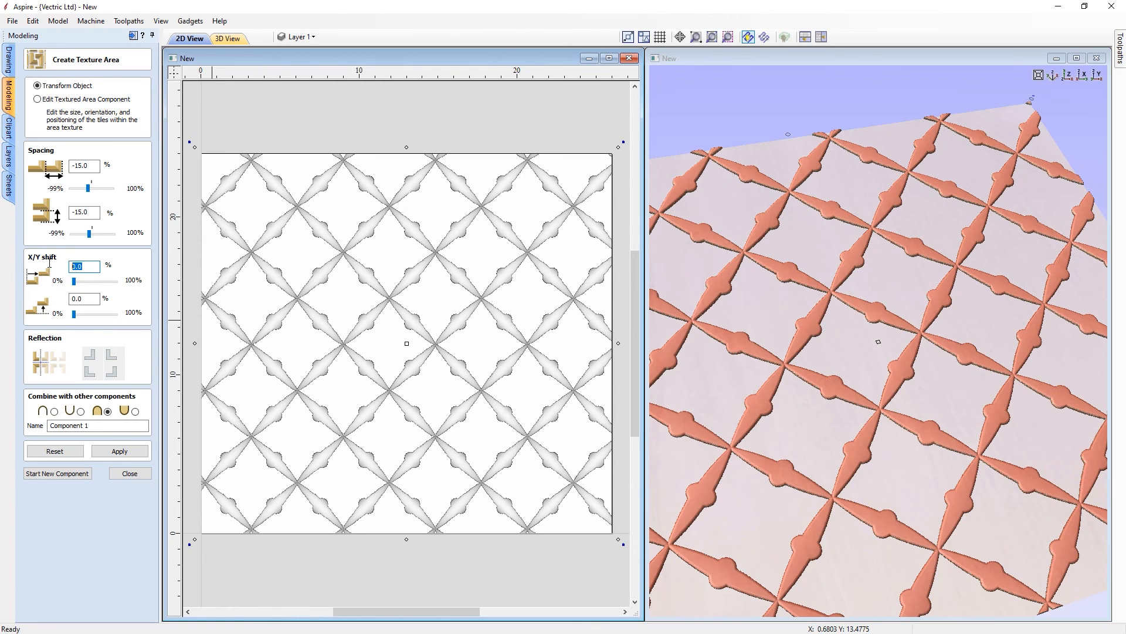
text(33)
click(108, 452)
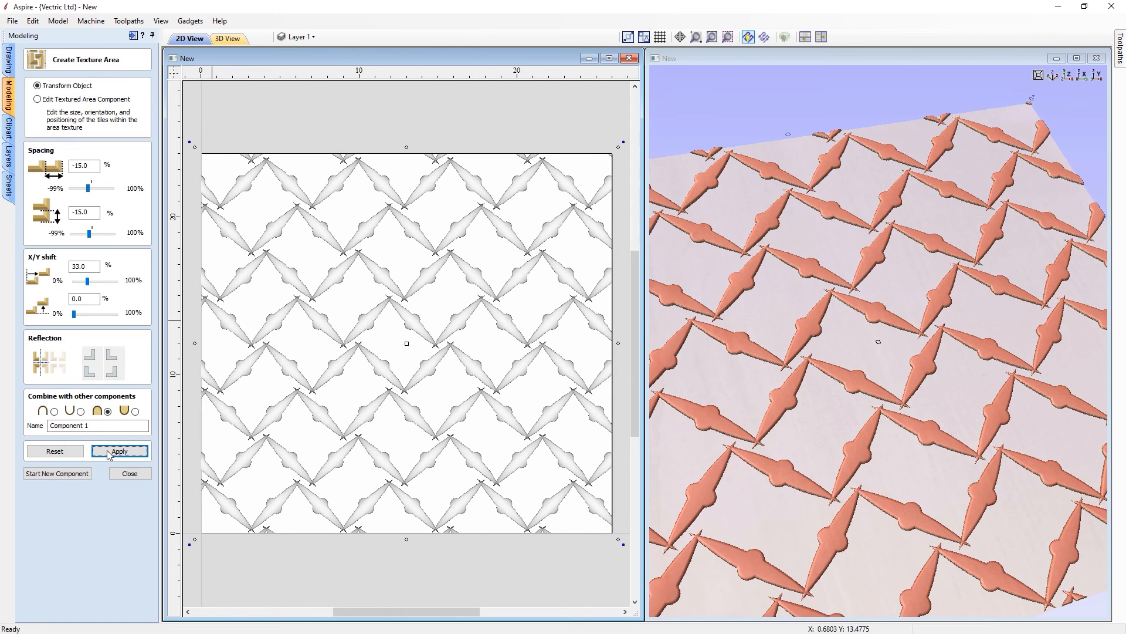
Step: Apply an X shift and a Y shift of 50% each to the diamond plate texture, and close Create Texture Area
double_click(84, 299)
text(3)
drag(62, 266, 66, 300)
text(5050)
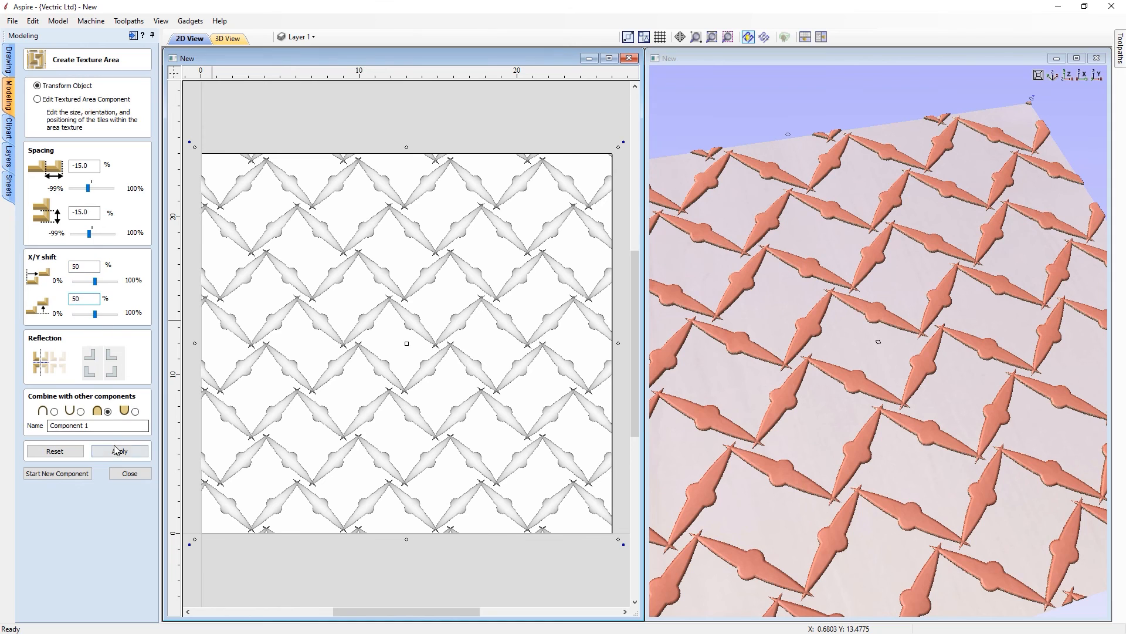
click(118, 451)
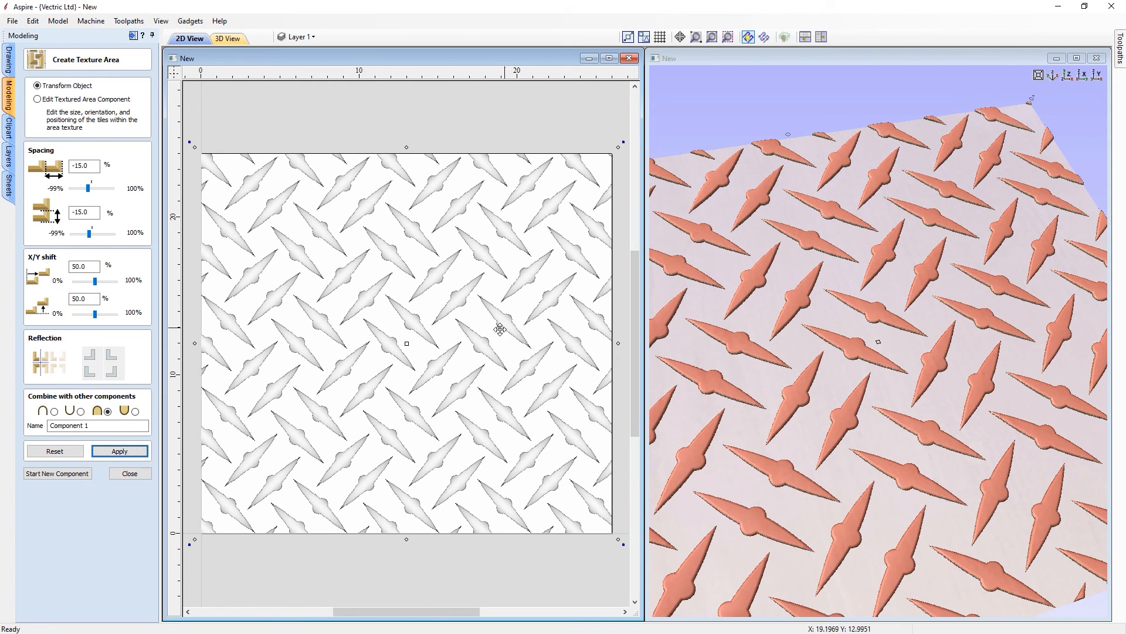
click(121, 451)
click(129, 473)
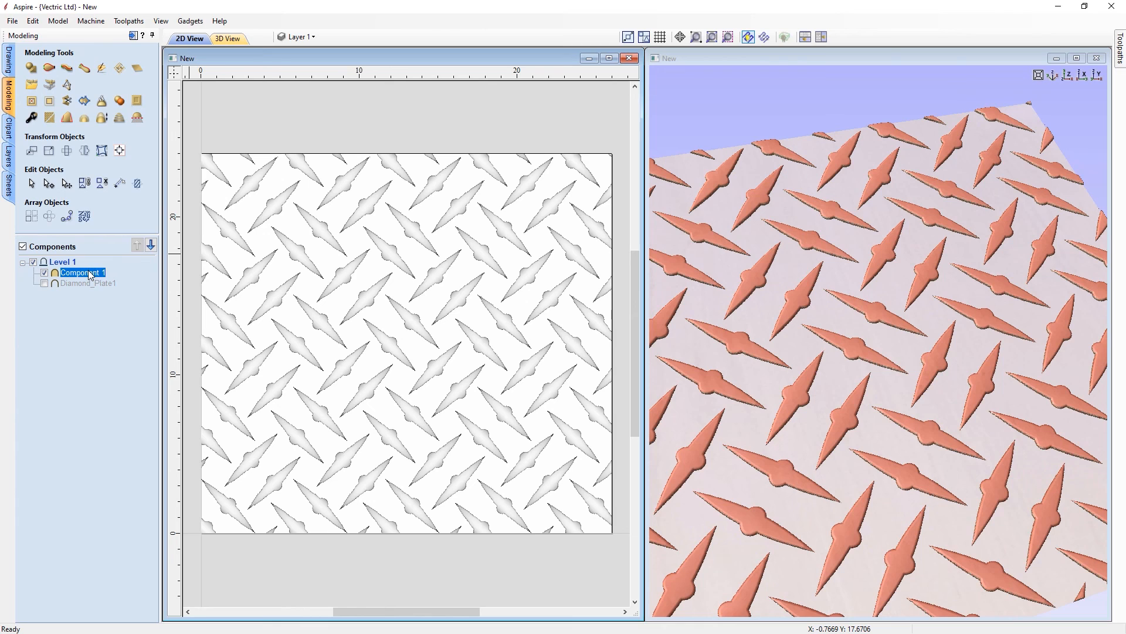
Step: Delete the diamond plate texture Component 1 and its source tile Diamond_Plate1
key(Delete)
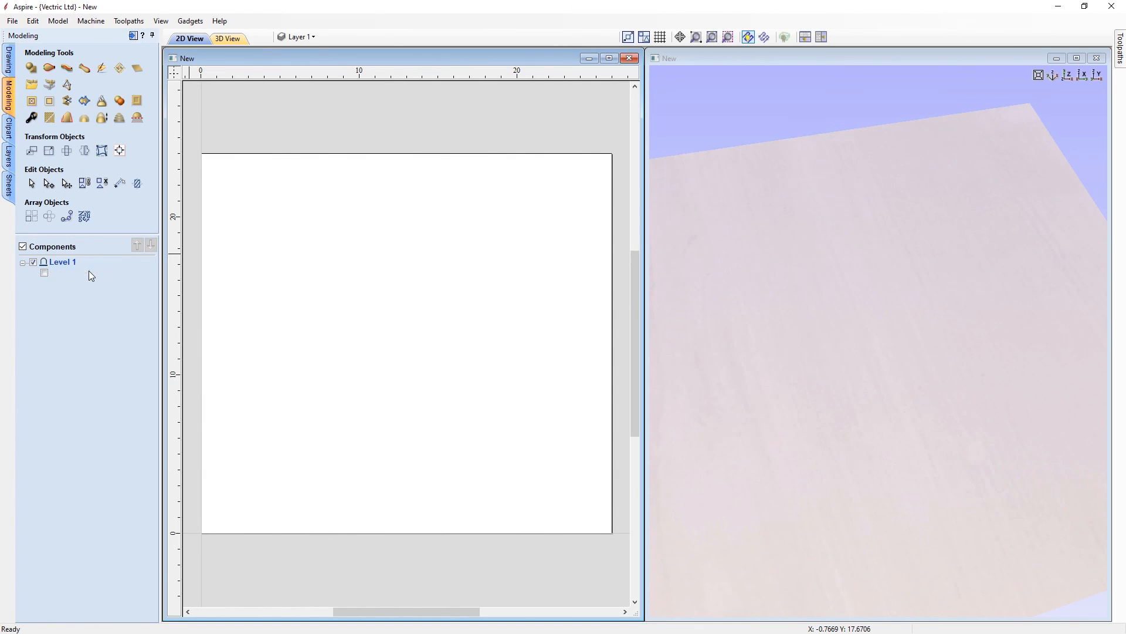
key(Delete)
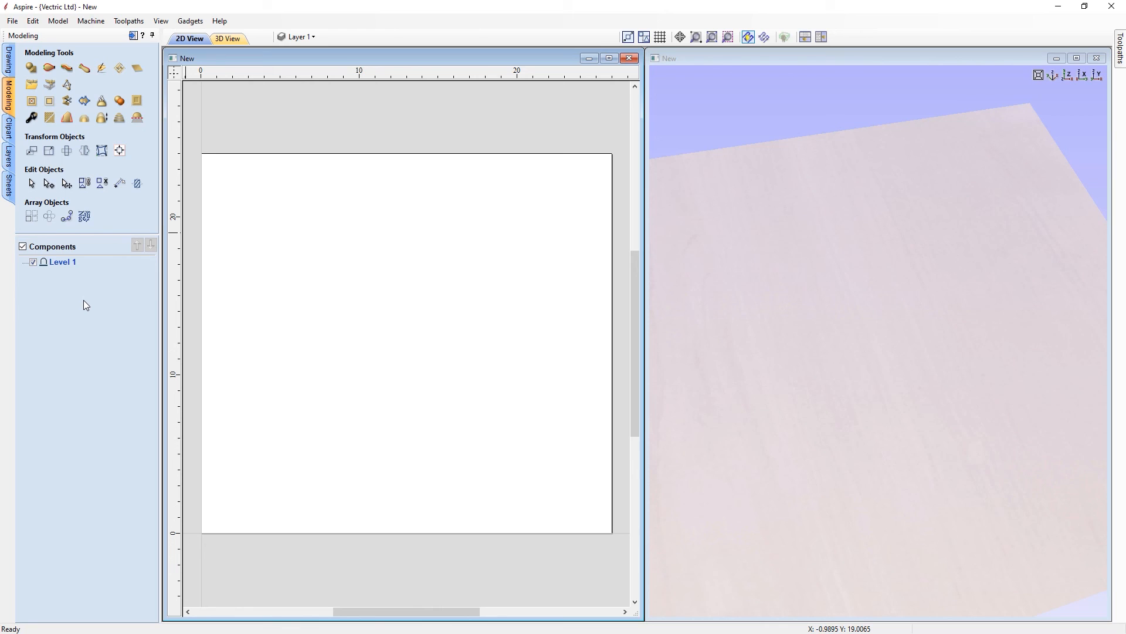
Step: Add the diamond plate tile from the Texture Fill Tiles clipart and stretch it to about 20.3 by 20.3 units
click(10, 130)
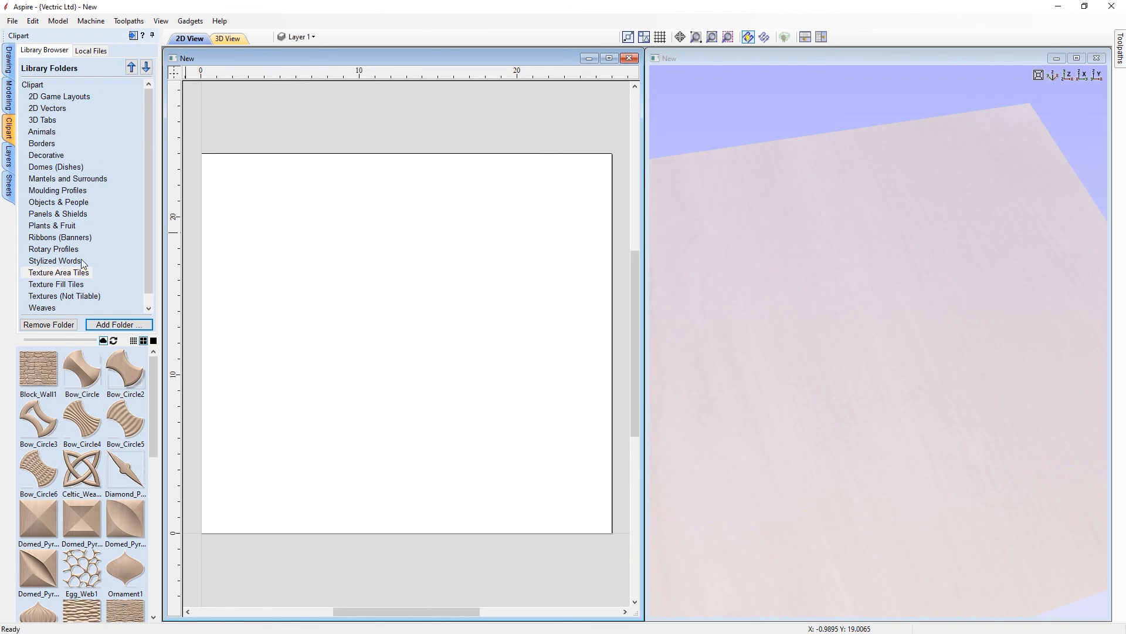
click(44, 284)
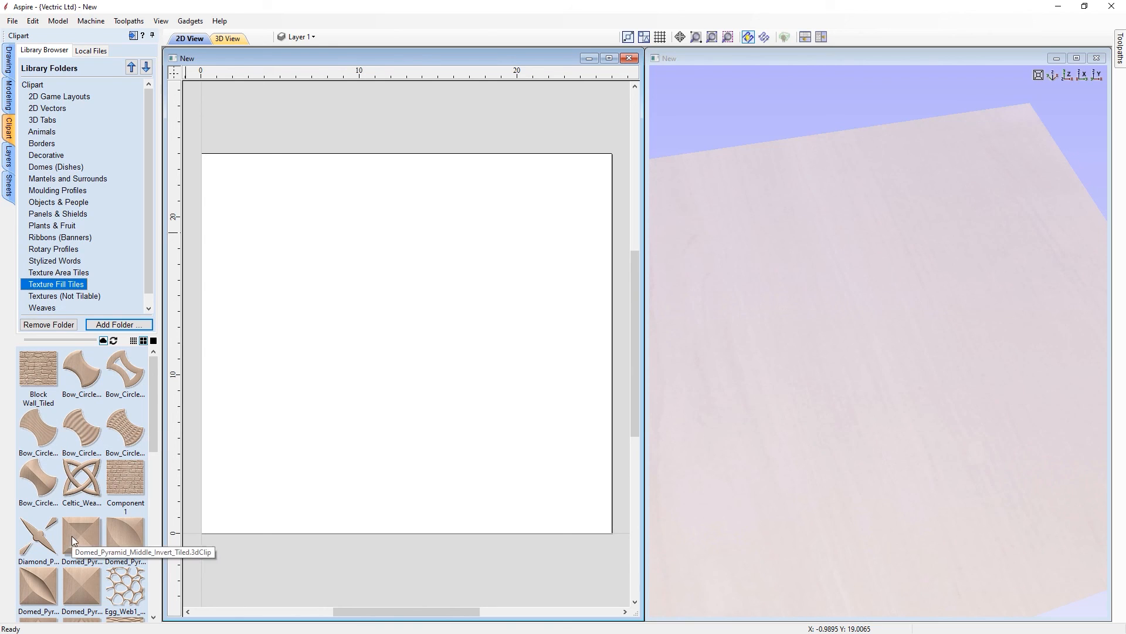
drag(34, 538, 353, 362)
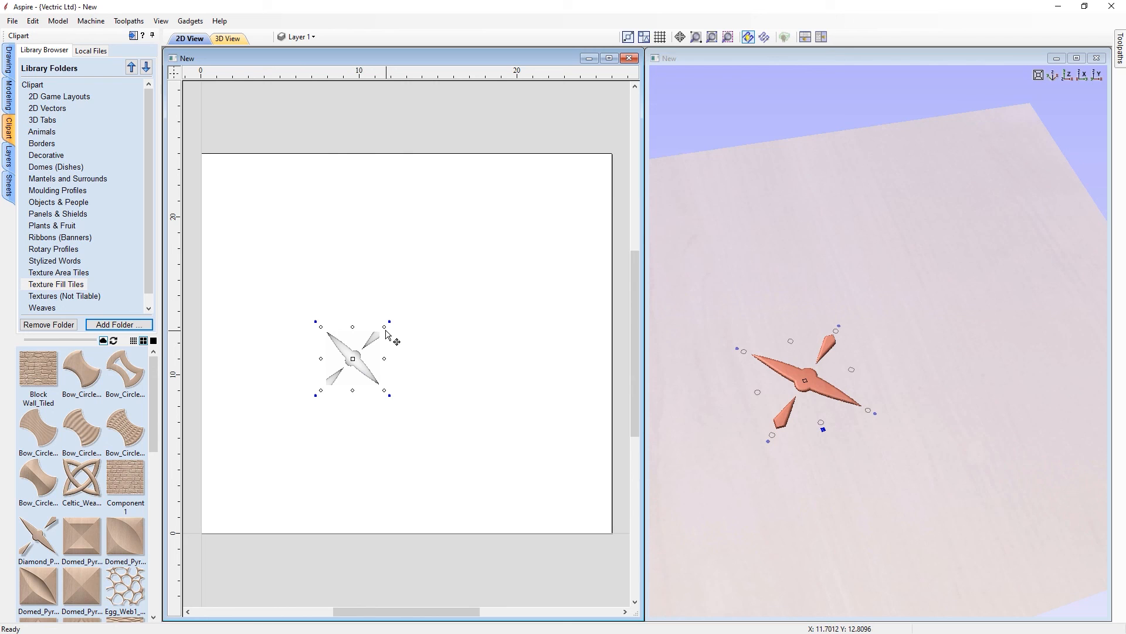
drag(386, 327, 551, 193)
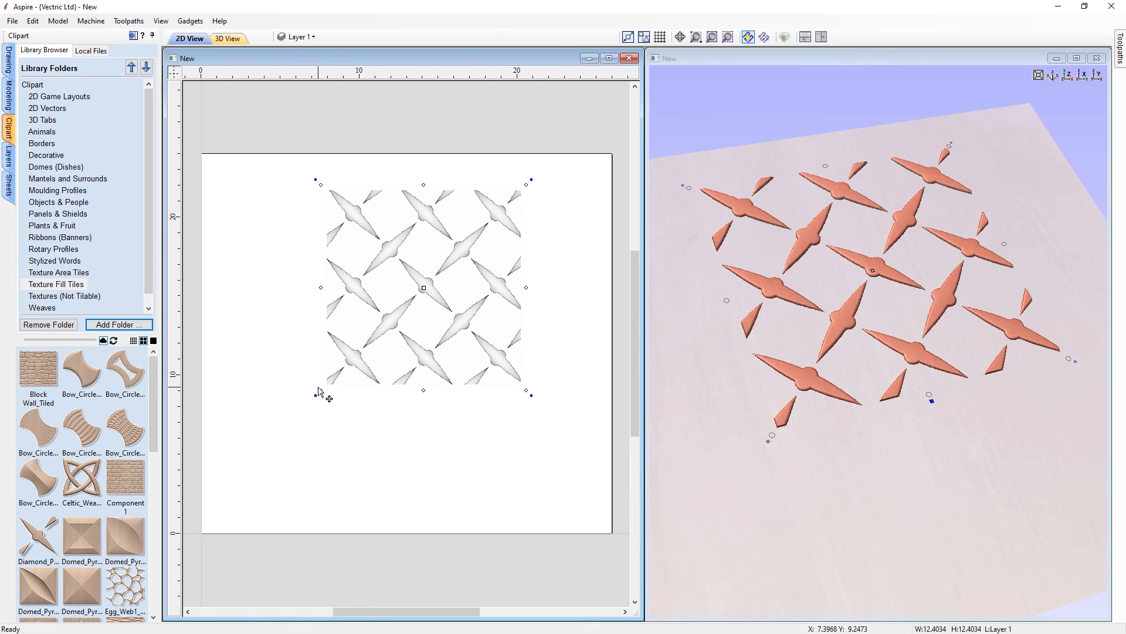
drag(318, 392, 200, 559)
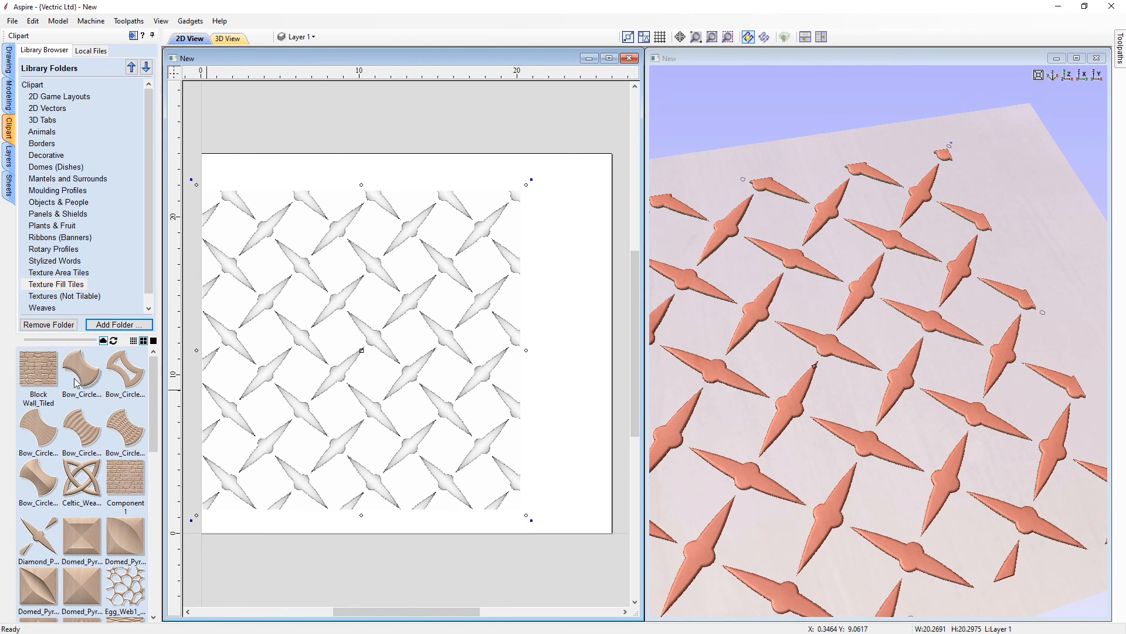
Step: Replace the diamond plate fill with the last Bow_Circle fill tile, stretched to about 24.1 by 24.1 units from the job's lower-left corner
mouse_move(157, 380)
mouse_down()
mouse_move(128, 474)
mouse_move(159, 531)
mouse_move(157, 378)
mouse_up()
key(Escape)
key(Delete)
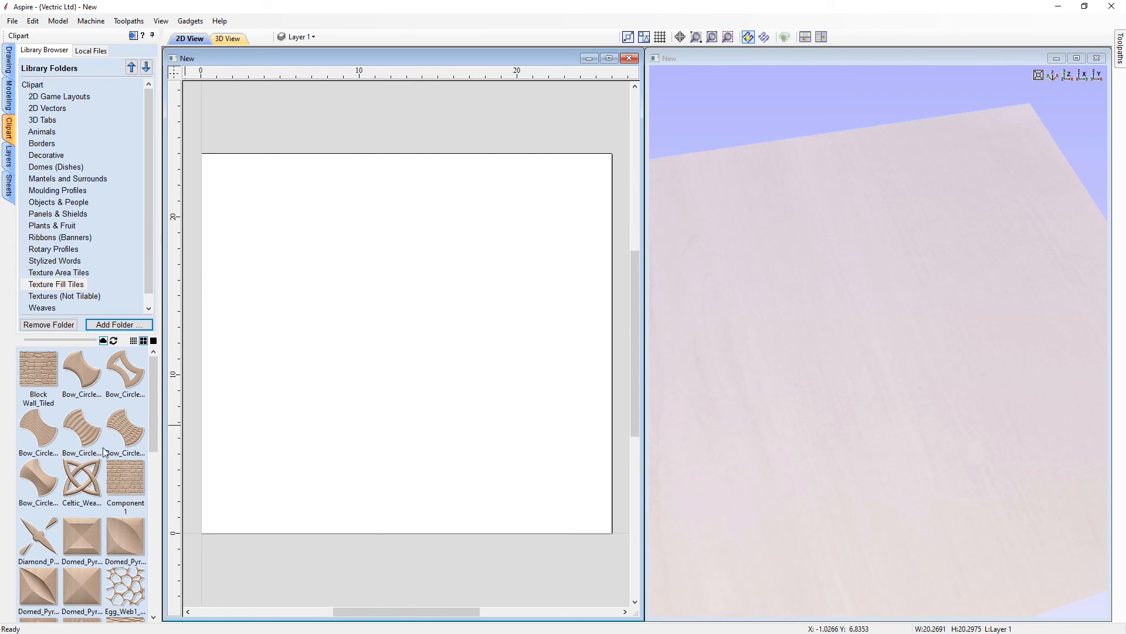
drag(31, 474, 387, 344)
drag(335, 396, 195, 537)
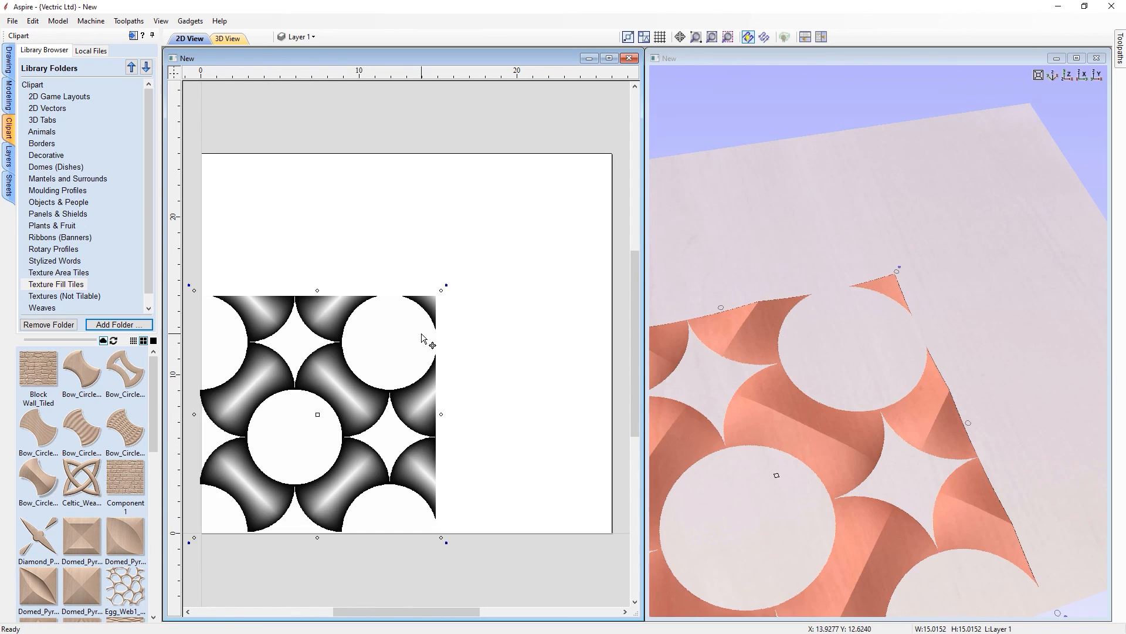
drag(441, 290, 599, 152)
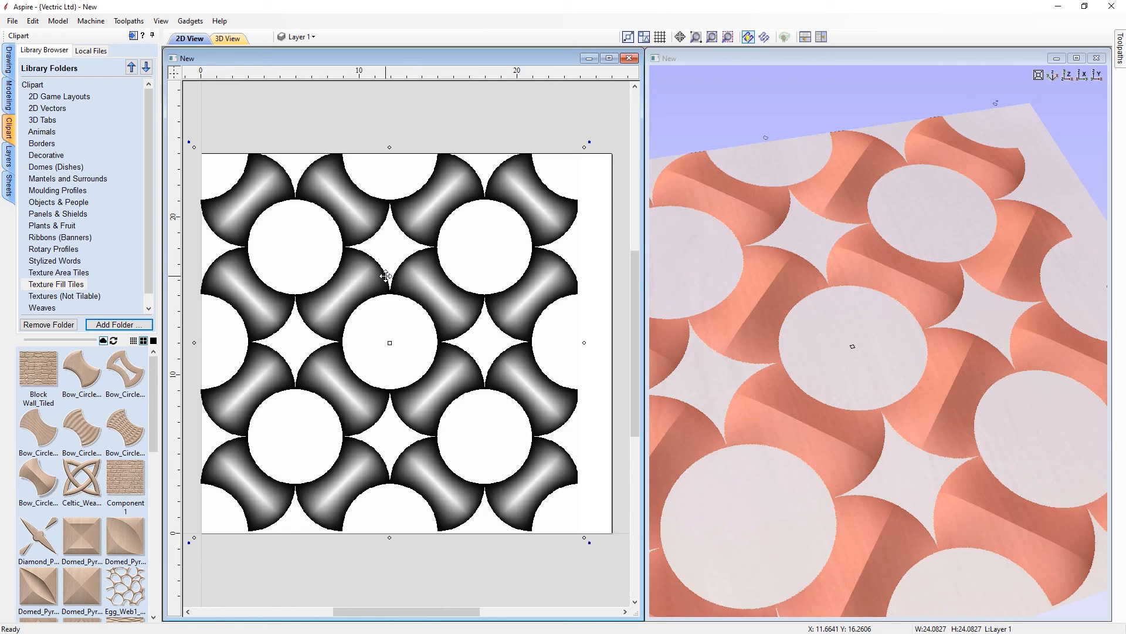
Step: Replace the bow circle fill with the Square_Wave2_Tiled fill tile, stretched to about 23.6 by 23.6 units
key(Delete)
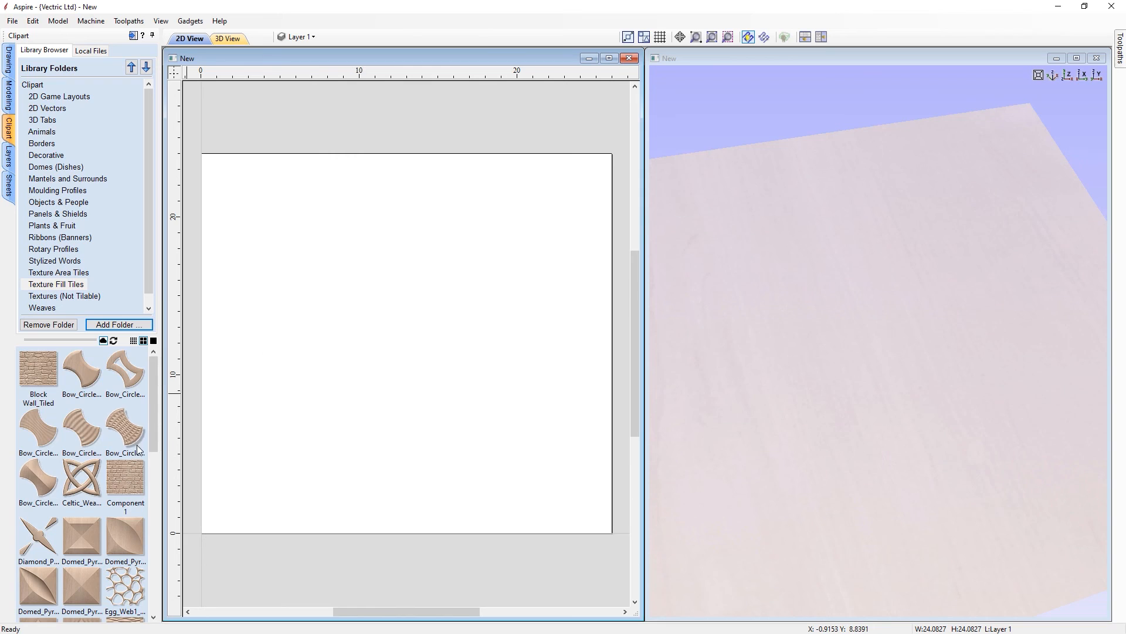
scroll(122, 483, down, 10)
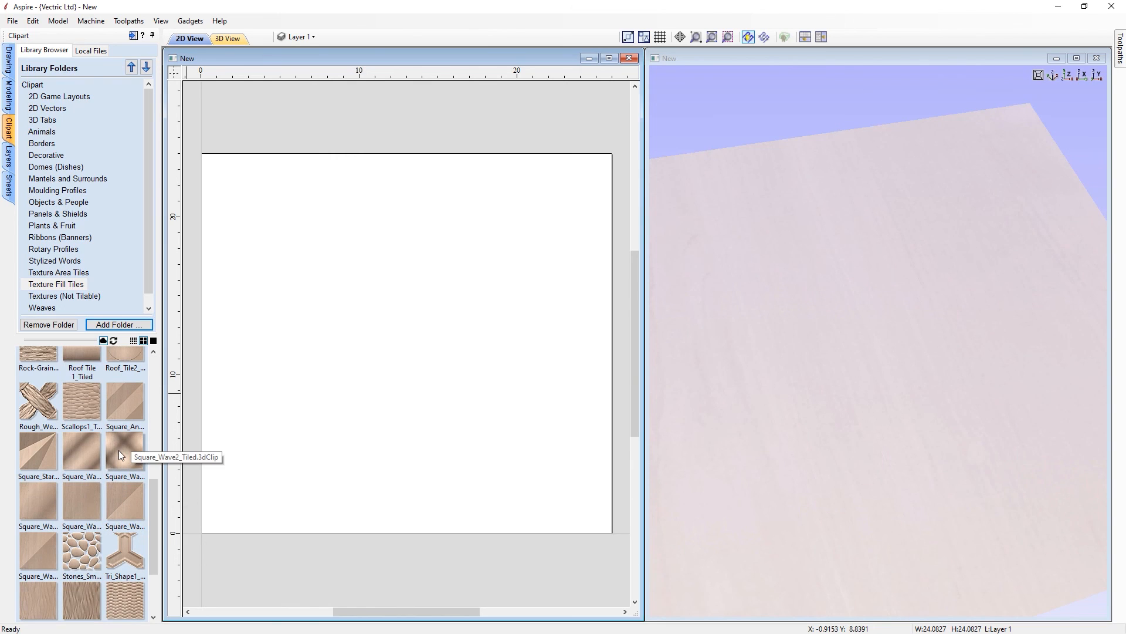
drag(119, 449, 414, 360)
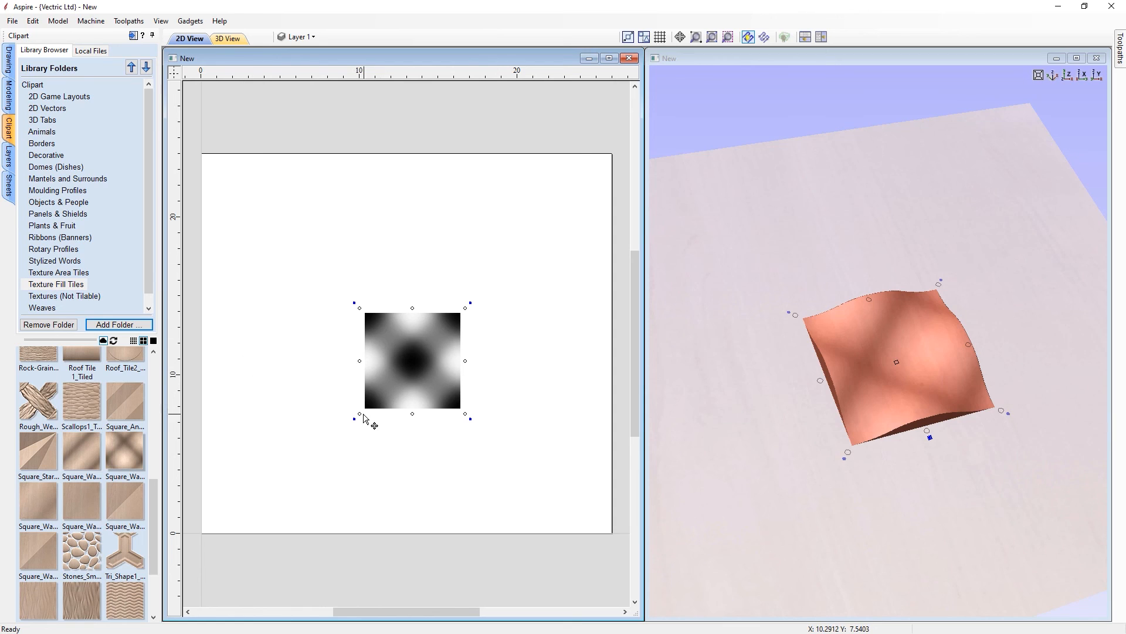
drag(360, 414, 240, 533)
drag(464, 314, 611, 54)
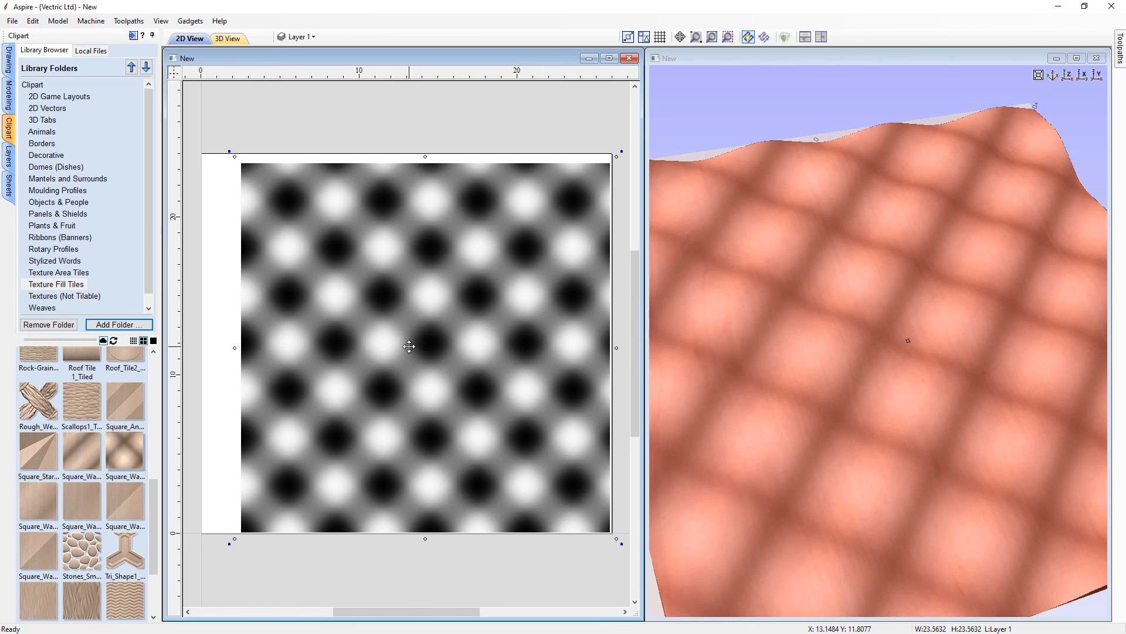
Step: Delete the stretched Square_Wave2_Tiled component and return to the modeling tools
key(Delete)
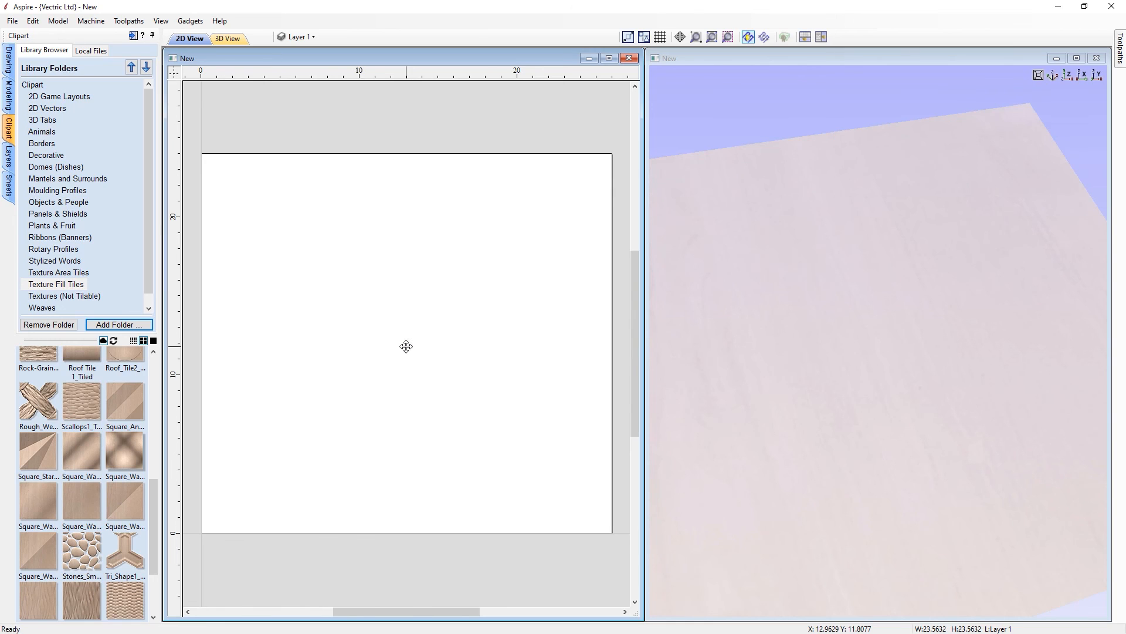
click(8, 97)
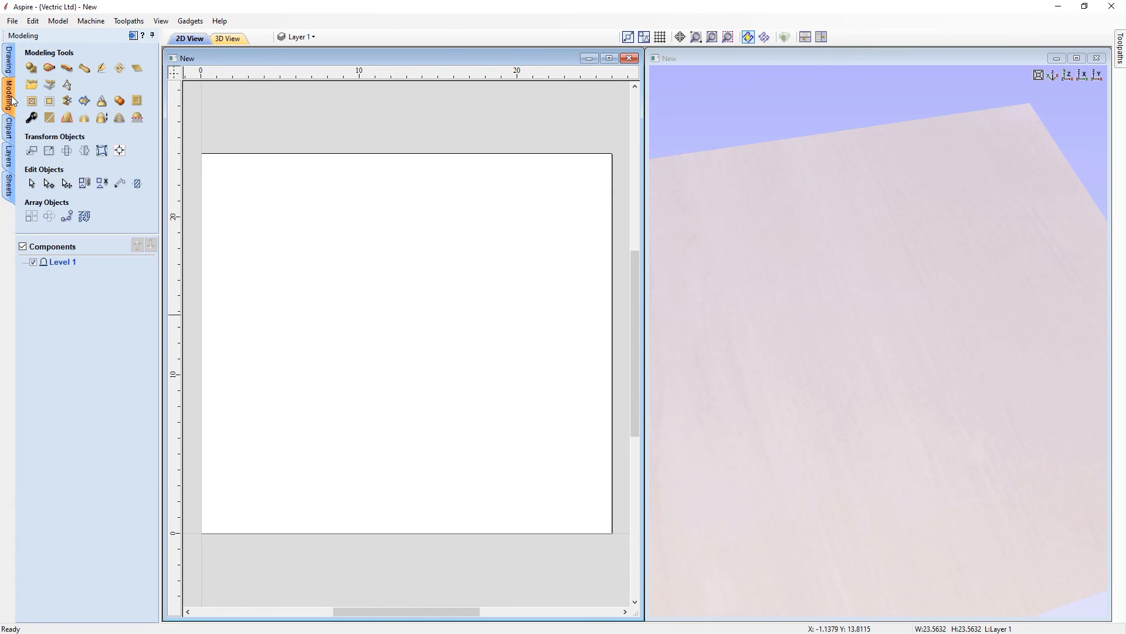